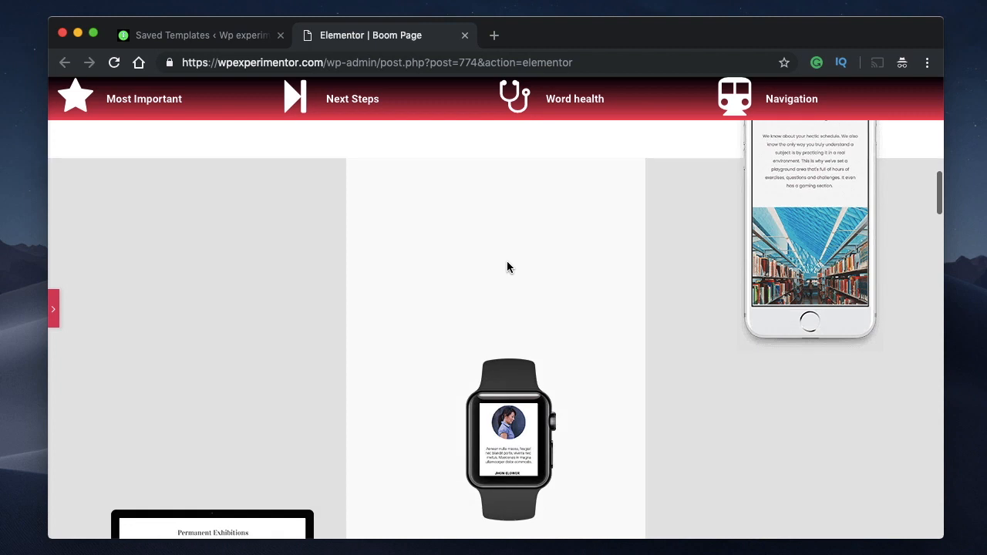
Examine how the computer, watch and phone images are offset across the page sections in the preview
{"action": "scroll", "coordinate": [503, 324], "scroll_direction": "down", "scroll_amount": 1}
{"action": "scroll", "coordinate": [500, 388], "scroll_direction": "down", "scroll_amount": 2}
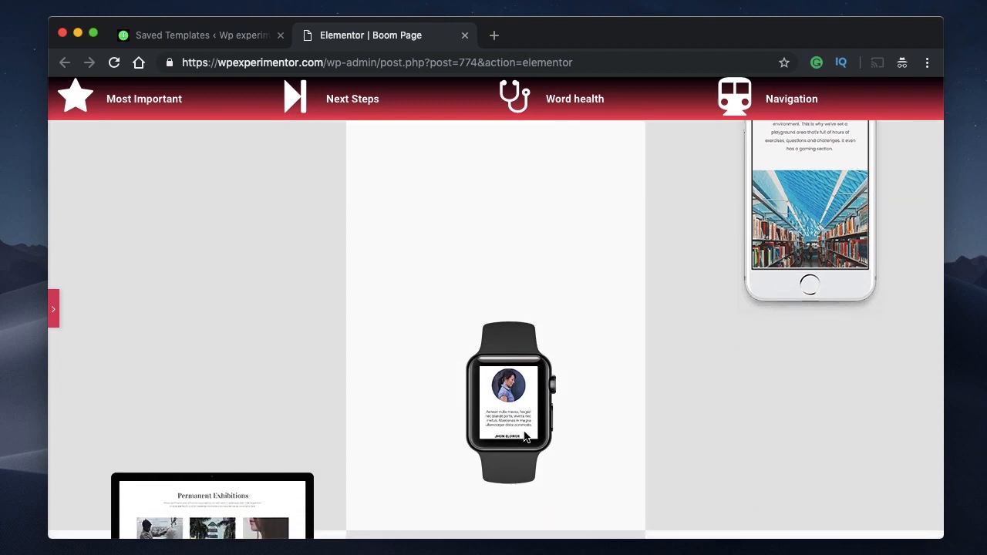
{"action": "scroll", "coordinate": [537, 342], "scroll_direction": "up", "scroll_amount": 3}
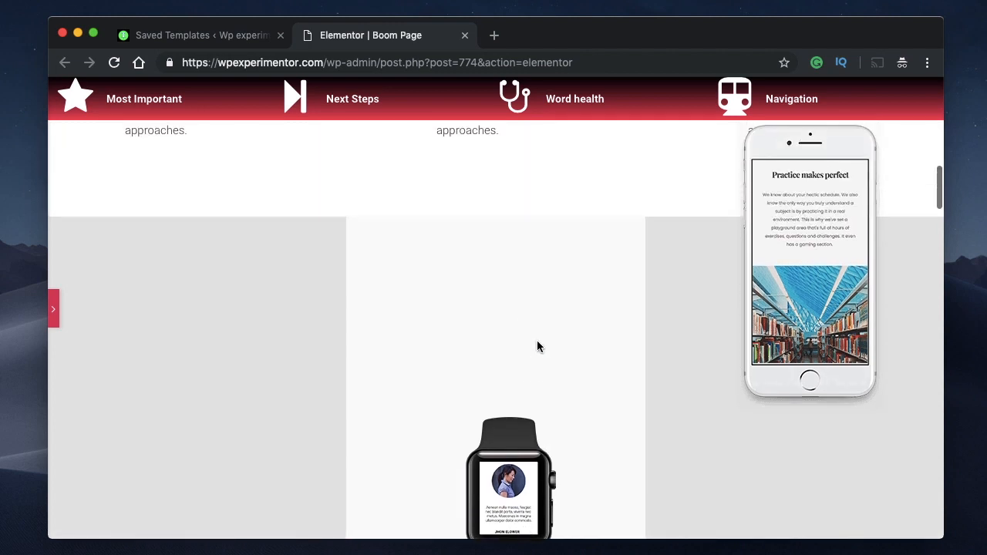
{"action": "scroll", "coordinate": [537, 342], "scroll_direction": "down", "scroll_amount": 2}
{"action": "scroll", "coordinate": [544, 306], "scroll_direction": "up", "scroll_amount": 2}
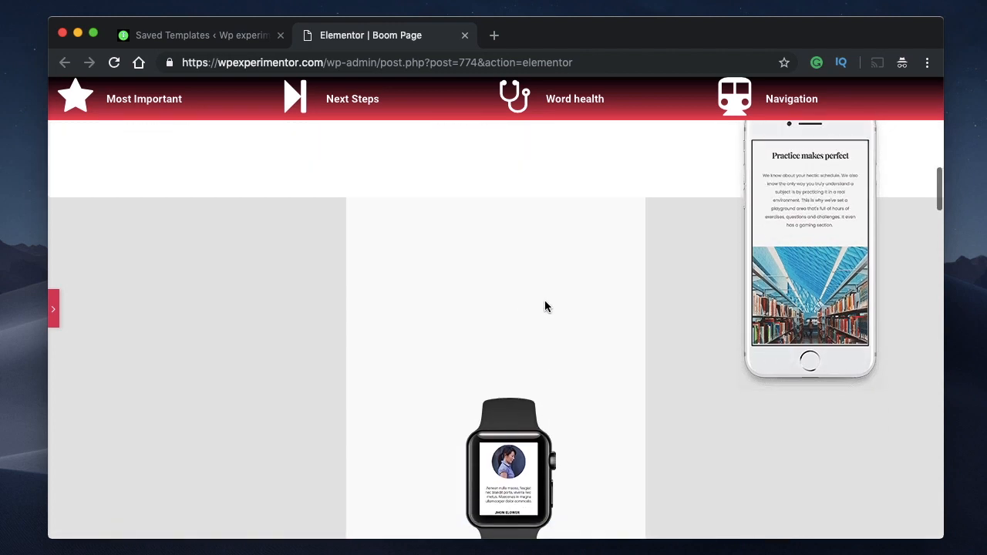
{"action": "scroll", "coordinate": [558, 326], "scroll_direction": "up", "scroll_amount": 2}
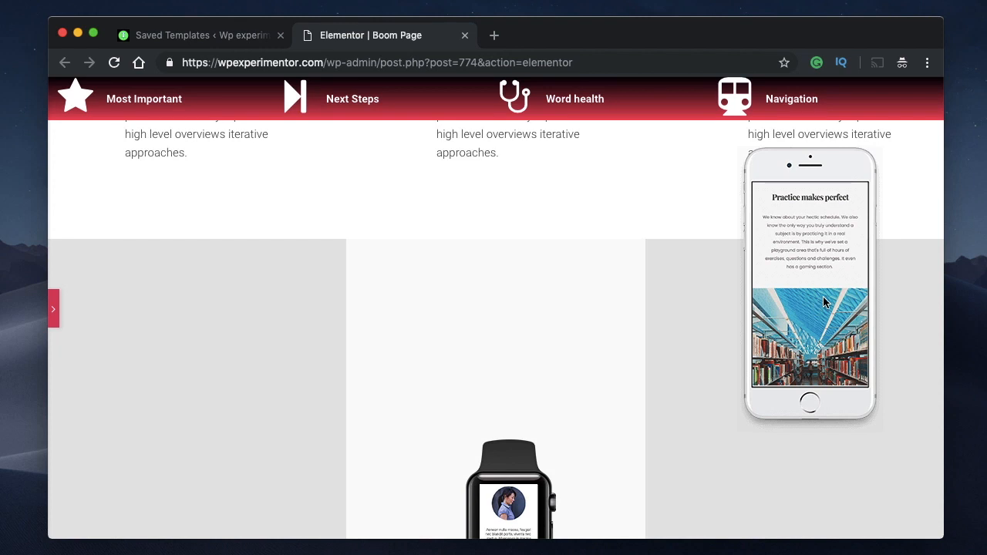
{"action": "scroll", "coordinate": [823, 296], "scroll_direction": "down", "scroll_amount": 3}
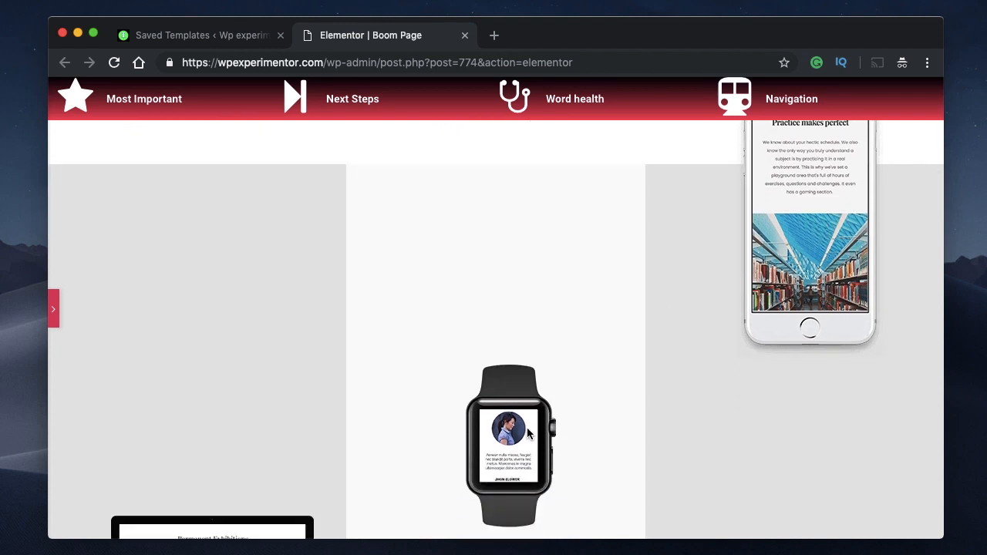
{"action": "scroll", "coordinate": [532, 422], "scroll_direction": "down", "scroll_amount": 4}
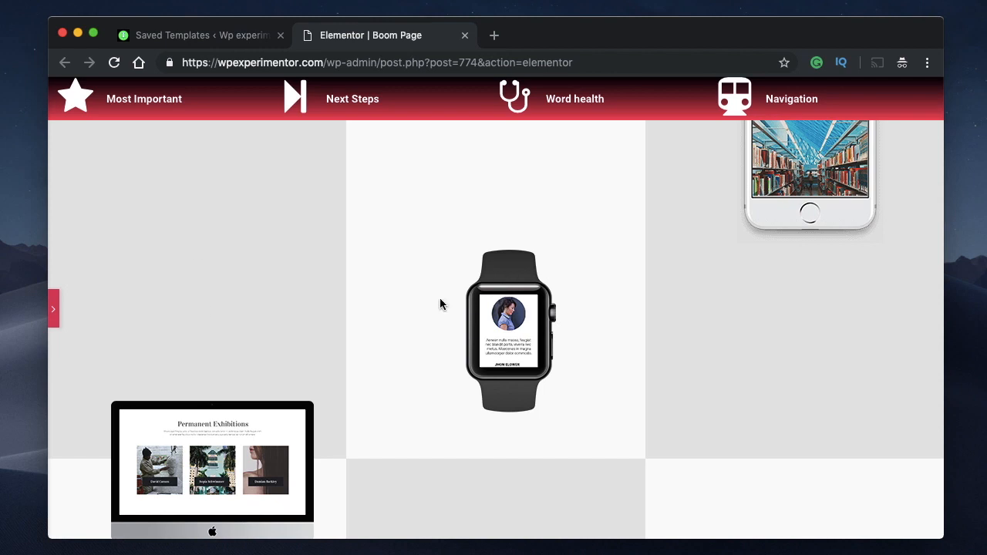
{"action": "scroll", "coordinate": [553, 266], "scroll_direction": "up", "scroll_amount": 5}
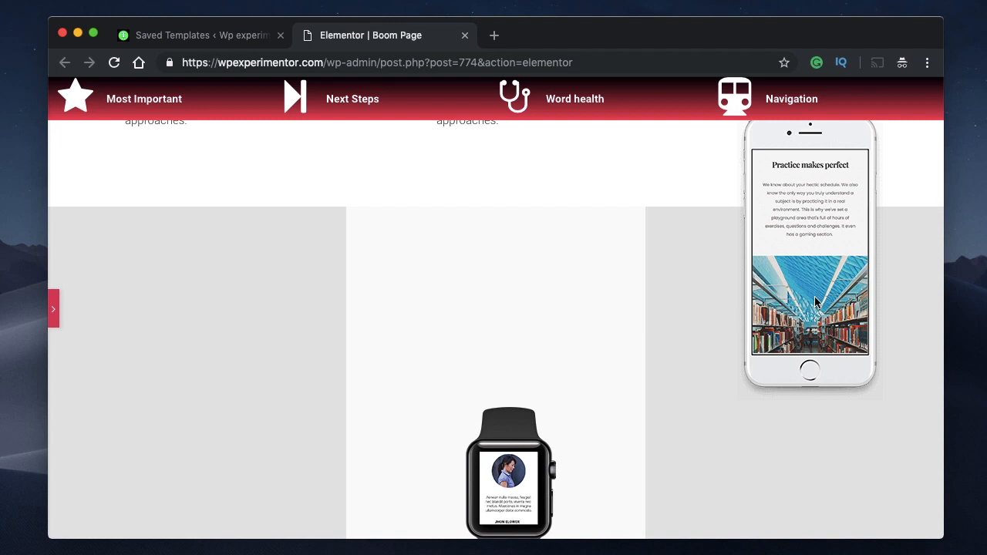
{"action": "scroll", "coordinate": [581, 336], "scroll_direction": "down", "scroll_amount": 3}
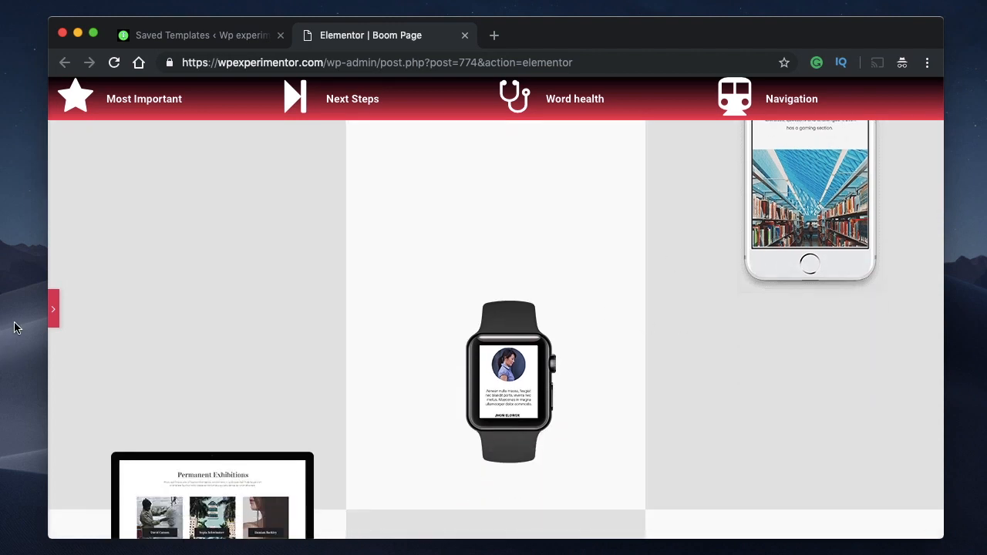
Inspect the device images' placement within their columns in the editing view, and return to the full preview
{"action": "left_click", "coordinate": [53, 309]}
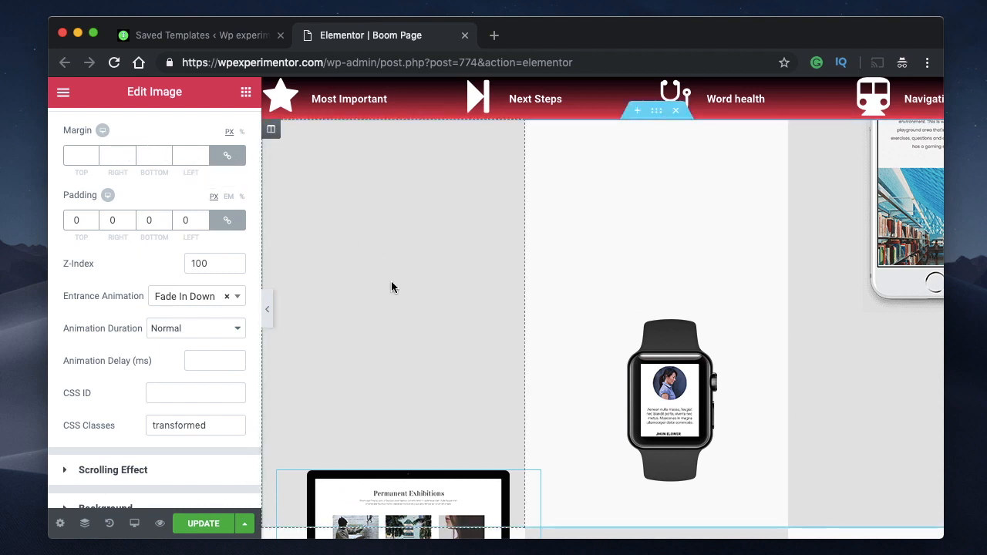
{"action": "scroll", "coordinate": [391, 287], "scroll_direction": "up", "scroll_amount": 2}
{"action": "scroll", "coordinate": [777, 364], "scroll_direction": "up", "scroll_amount": 2}
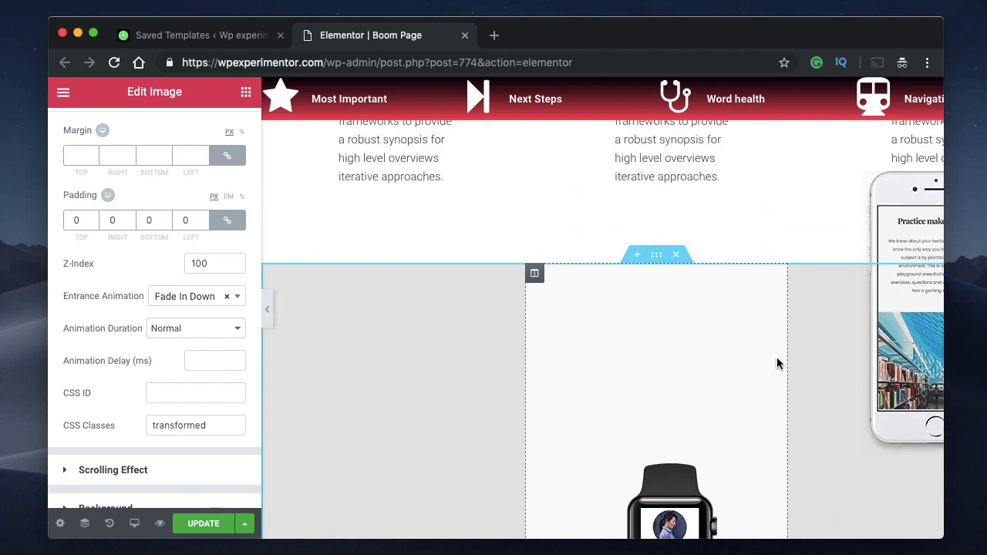
{"action": "scroll", "coordinate": [777, 363], "scroll_direction": "down", "scroll_amount": 2}
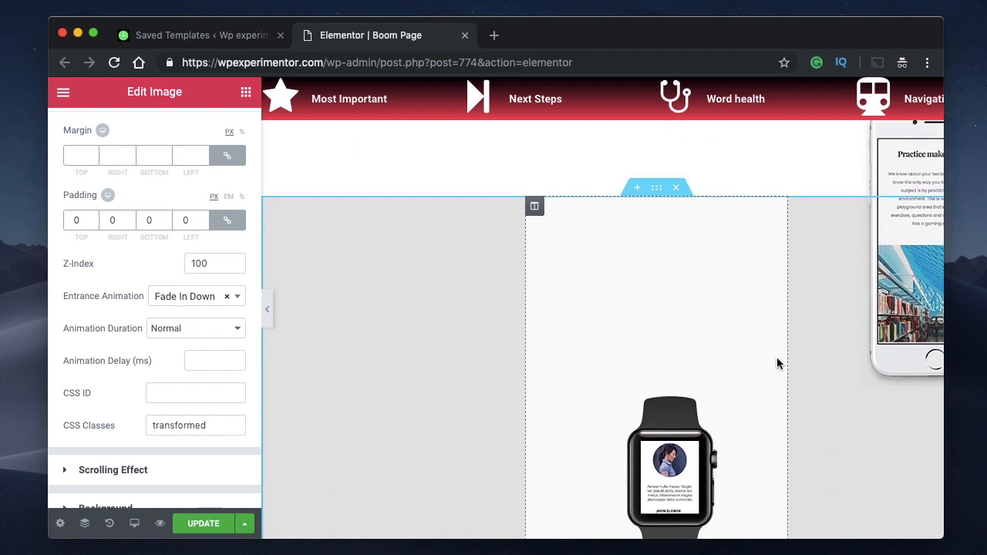
{"action": "scroll", "coordinate": [777, 363], "scroll_direction": "down", "scroll_amount": 3}
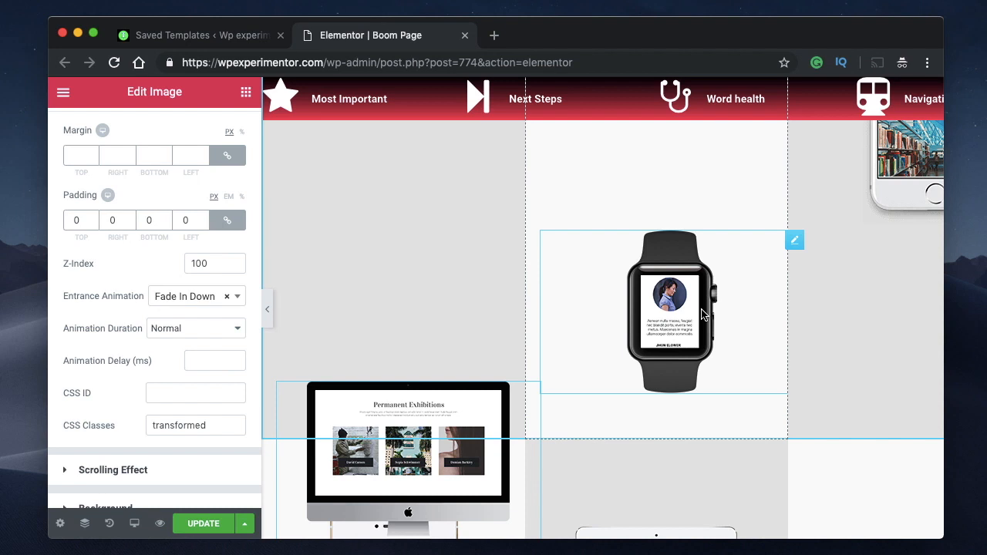
{"action": "key", "text": "super+p"}
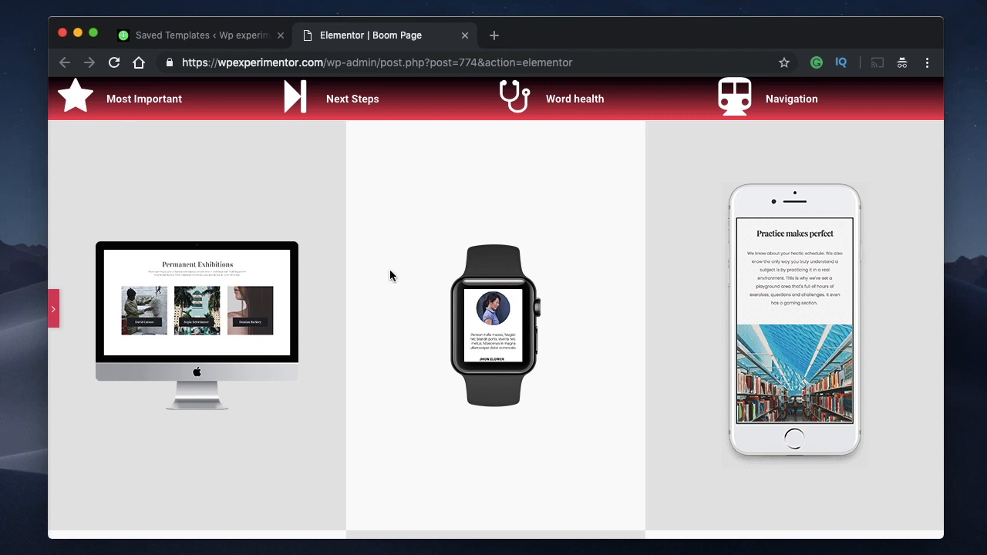
Select the computer image in the first column and open its Custom CSS editor
{"action": "left_click", "coordinate": [54, 312]}
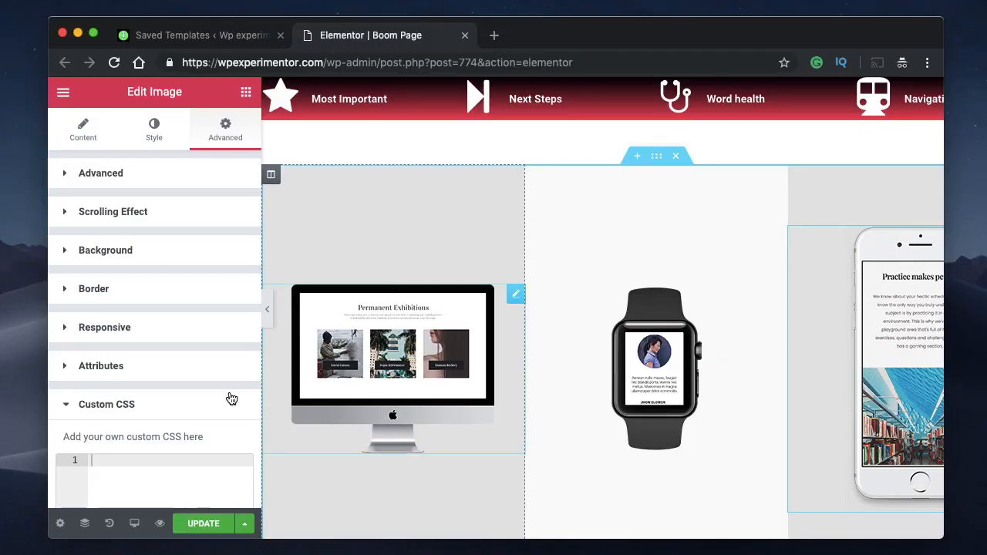
{"action": "left_click", "coordinate": [165, 413]}
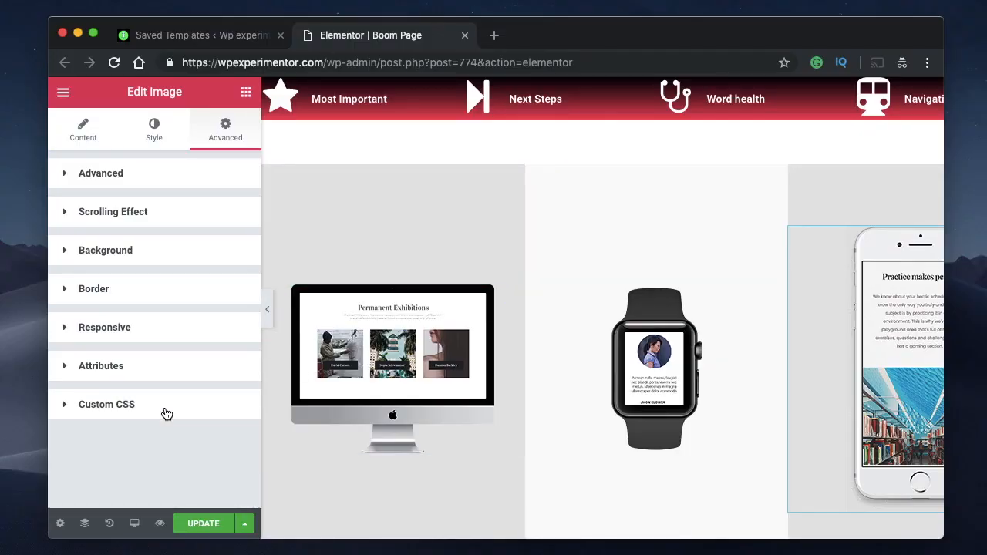
{"action": "left_click", "coordinate": [411, 306]}
{"action": "scroll", "coordinate": [384, 337], "scroll_direction": "down", "scroll_amount": 1}
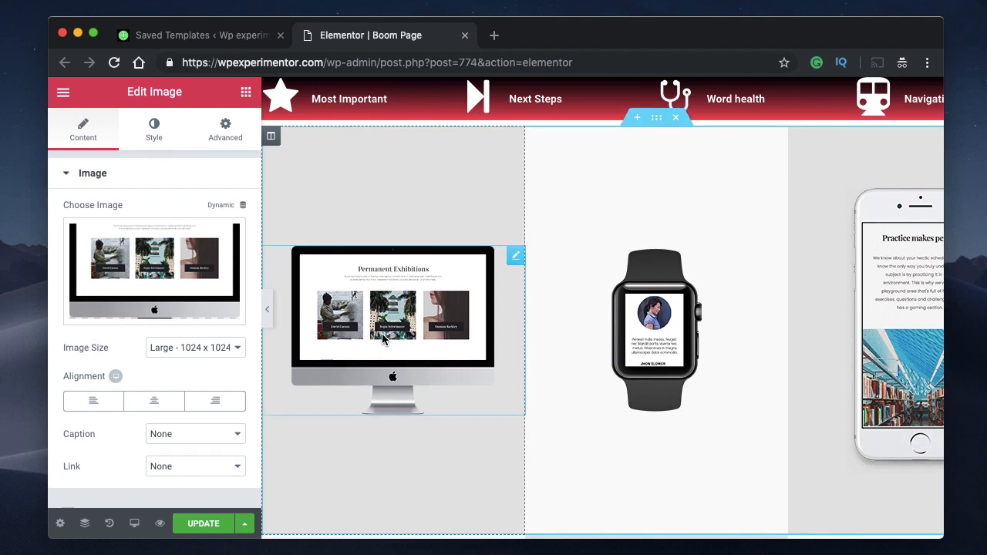
{"action": "scroll", "coordinate": [389, 312], "scroll_direction": "down", "scroll_amount": 3}
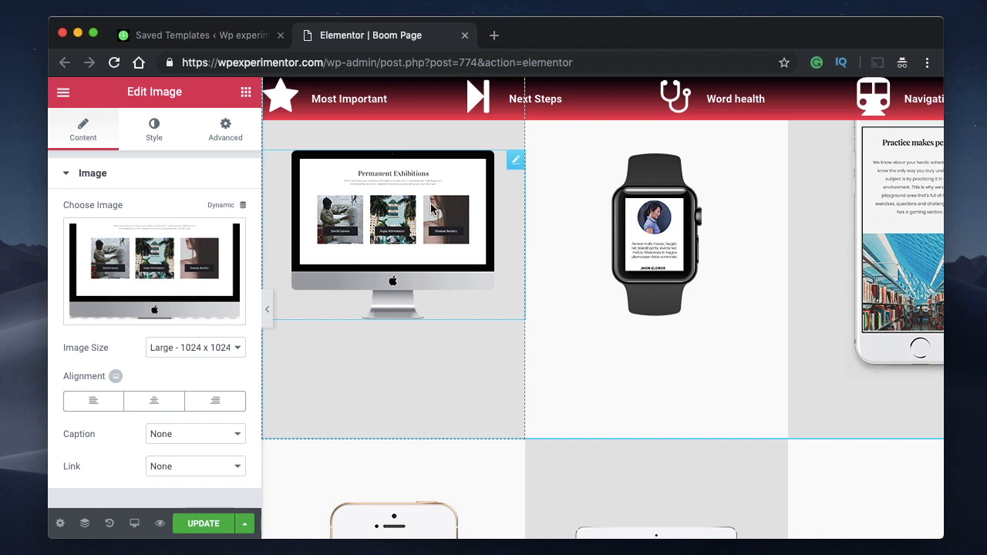
{"action": "scroll", "coordinate": [422, 236], "scroll_direction": "up", "scroll_amount": 2}
{"action": "scroll", "coordinate": [421, 274], "scroll_direction": "up", "scroll_amount": 2}
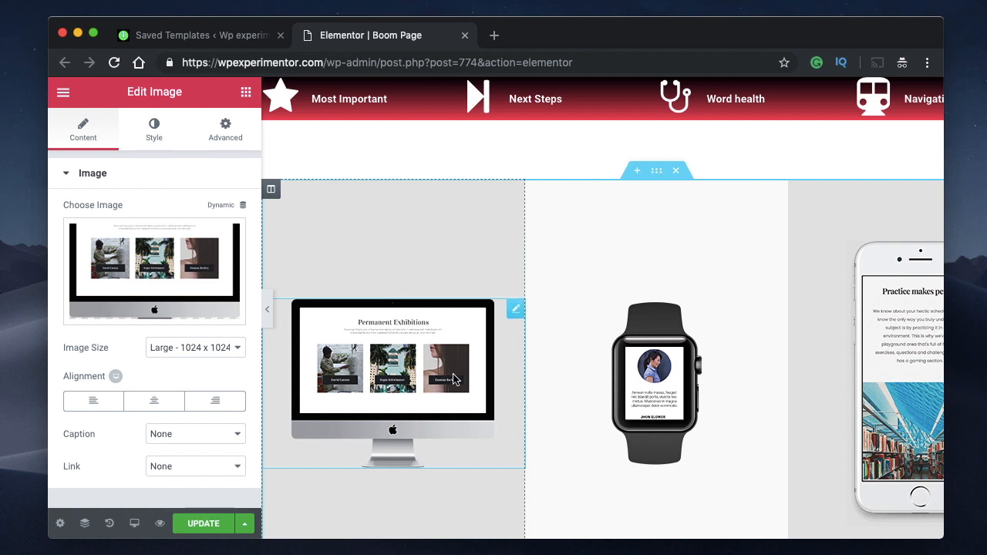
{"action": "scroll", "coordinate": [455, 378], "scroll_direction": "down", "scroll_amount": 1}
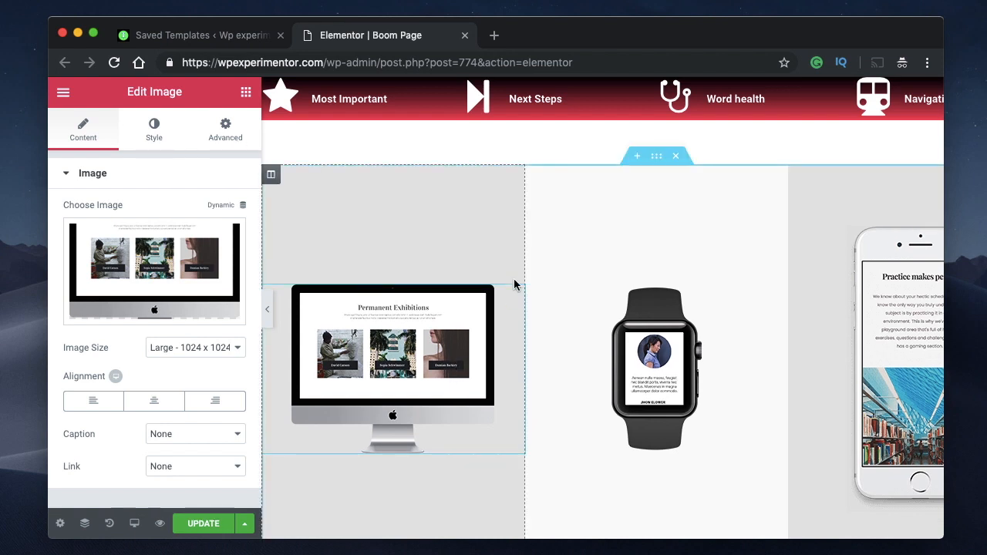
{"action": "left_click", "coordinate": [219, 139]}
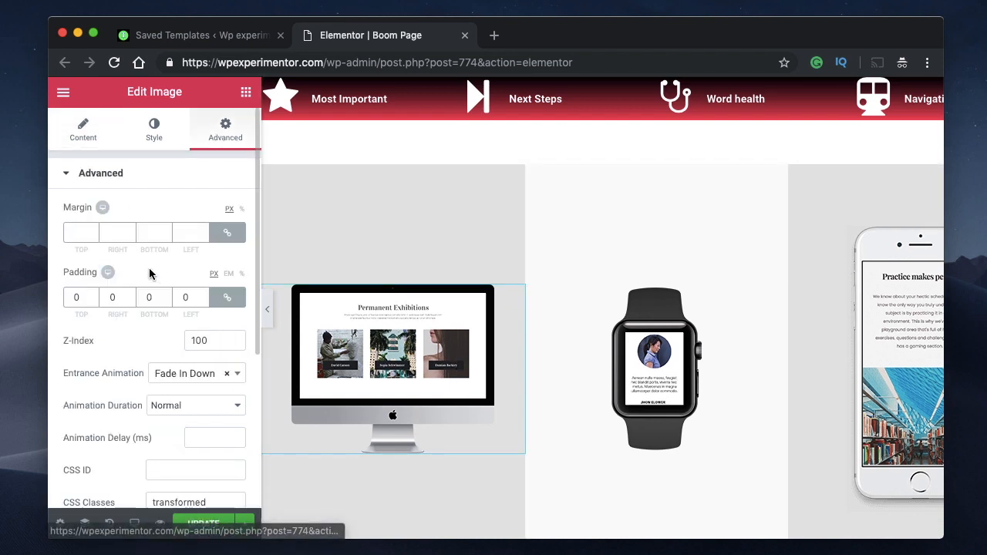
{"action": "left_click", "coordinate": [143, 171]}
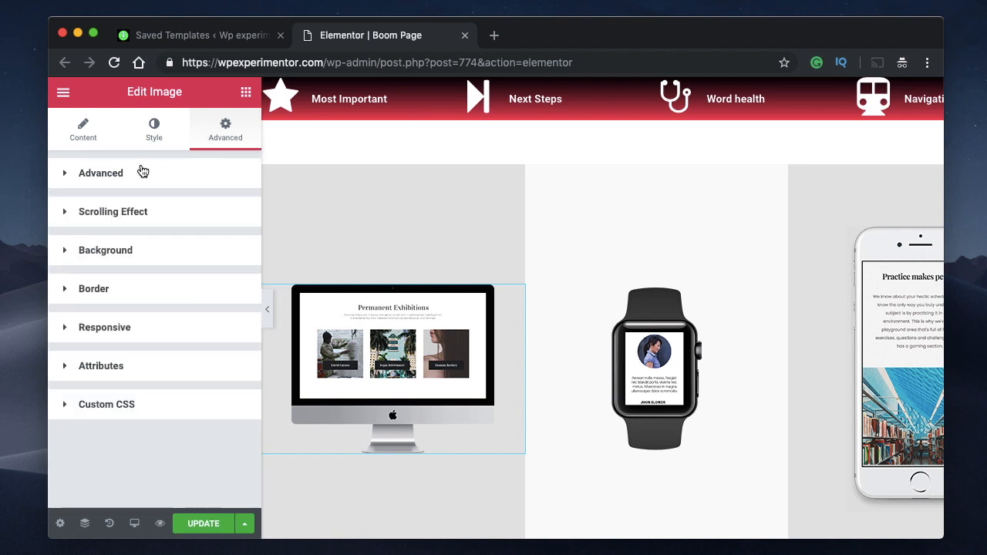
{"action": "left_click", "coordinate": [134, 408]}
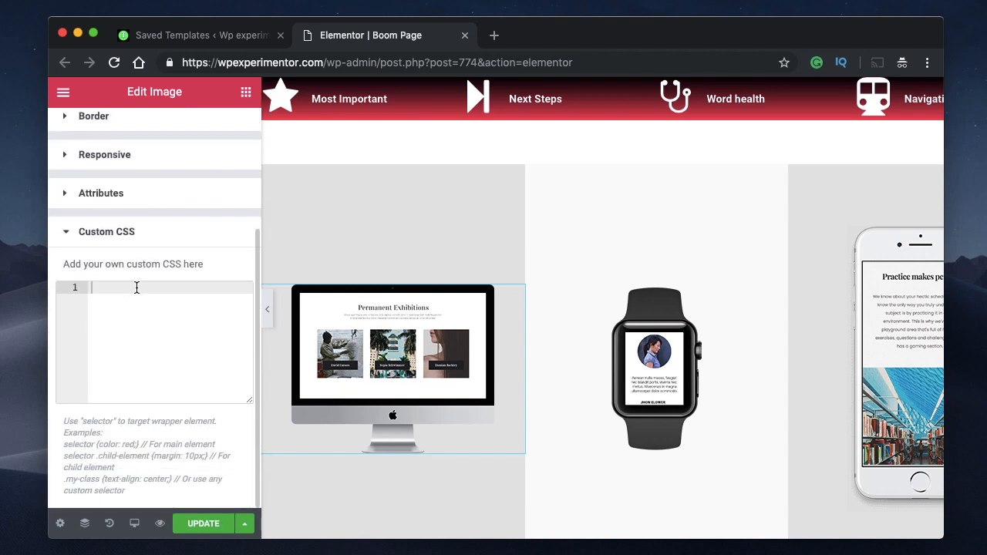
Write a selector rule with position: relative; in the computer image's custom CSS
{"action": "type", "text": "selector{"}
{"action": "key", "text": "Return"}
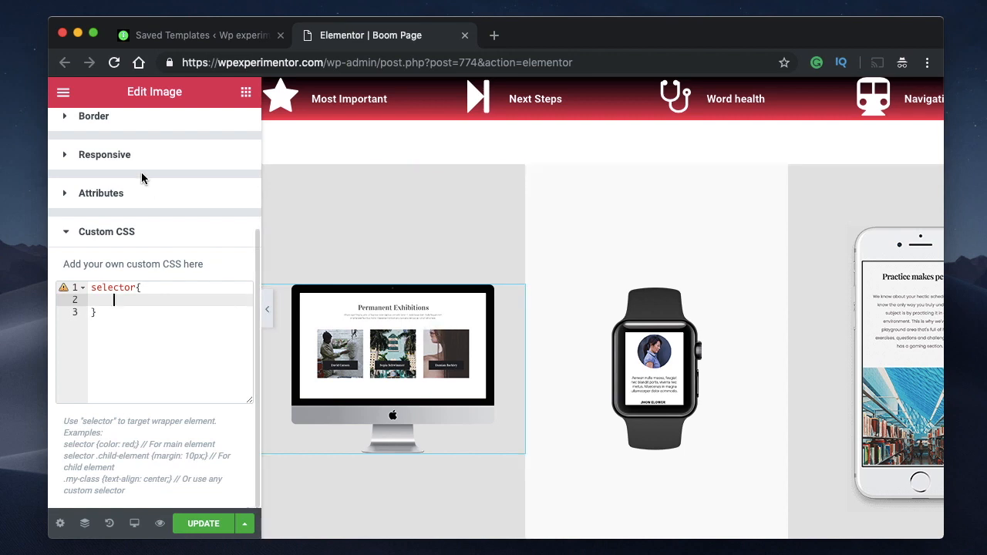
{"action": "scroll", "coordinate": [145, 179], "scroll_direction": "up", "scroll_amount": 5}
{"action": "scroll", "coordinate": [168, 326], "scroll_direction": "down", "scroll_amount": 5}
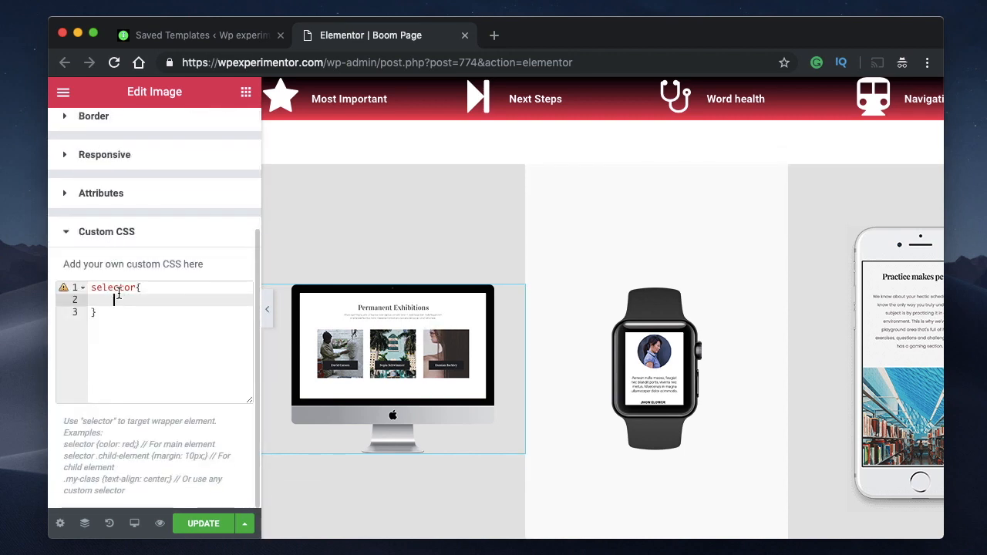
{"action": "type", "text": "po"}
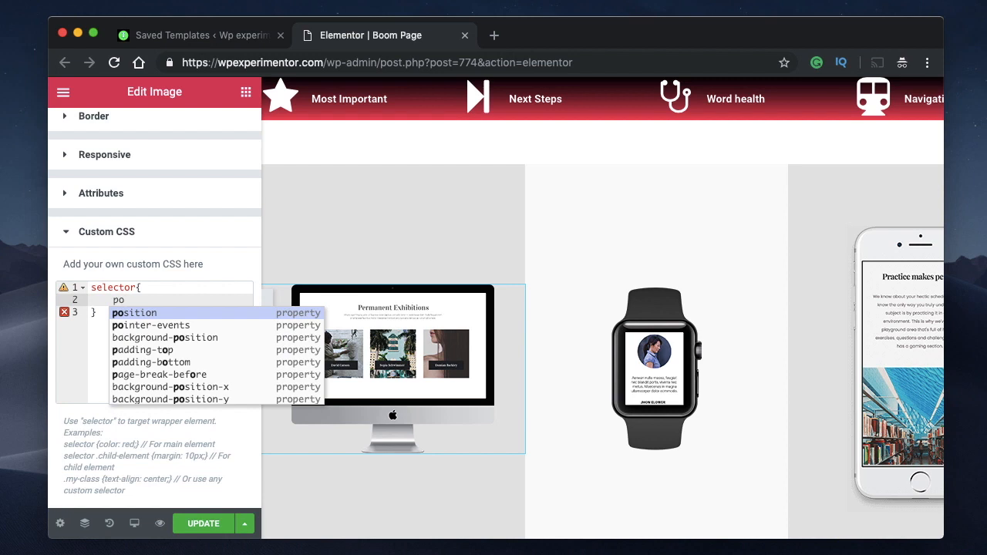
{"action": "key", "text": "Return"}
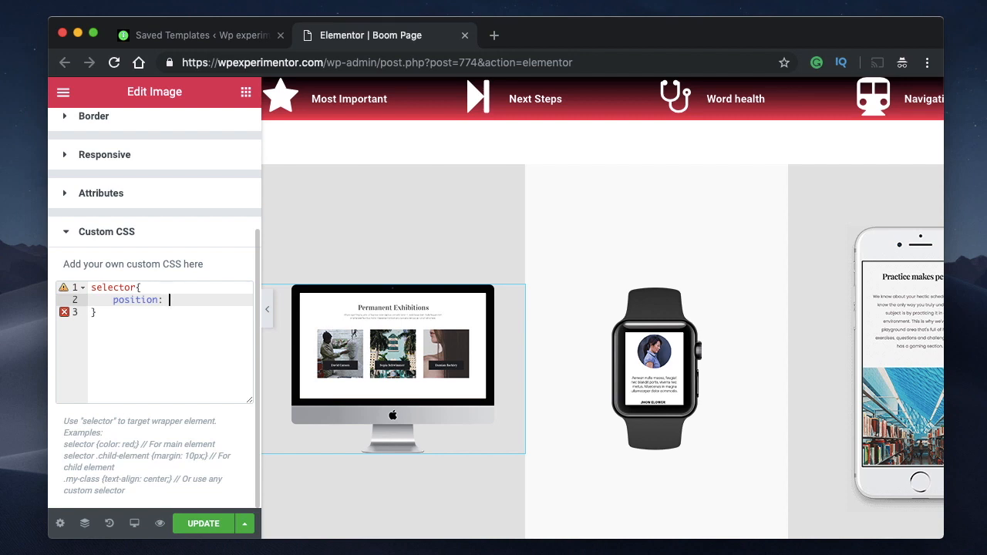
{"action": "type", "text": "re"}
{"action": "key", "text": "Return"}
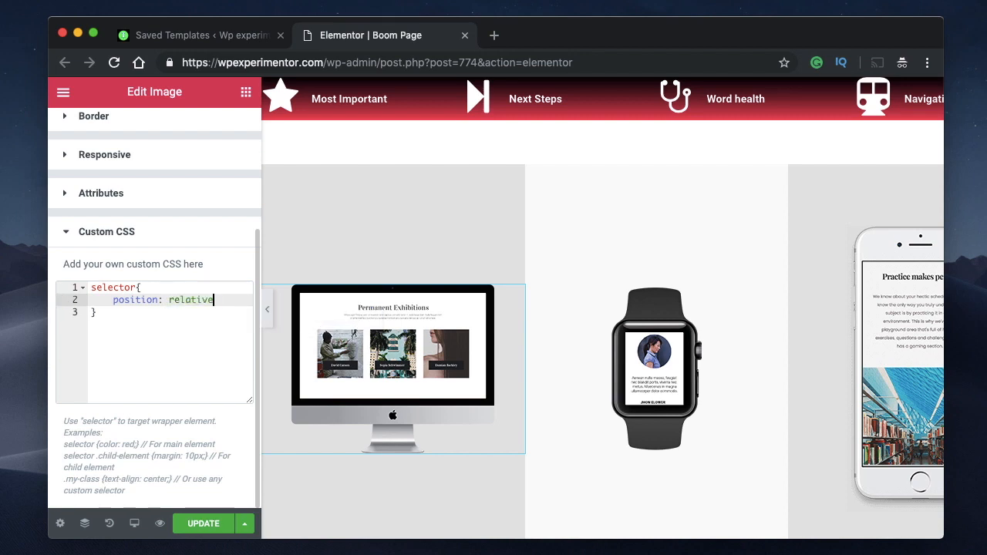
{"action": "type", "text": ";"}
{"action": "key", "text": "Return"}
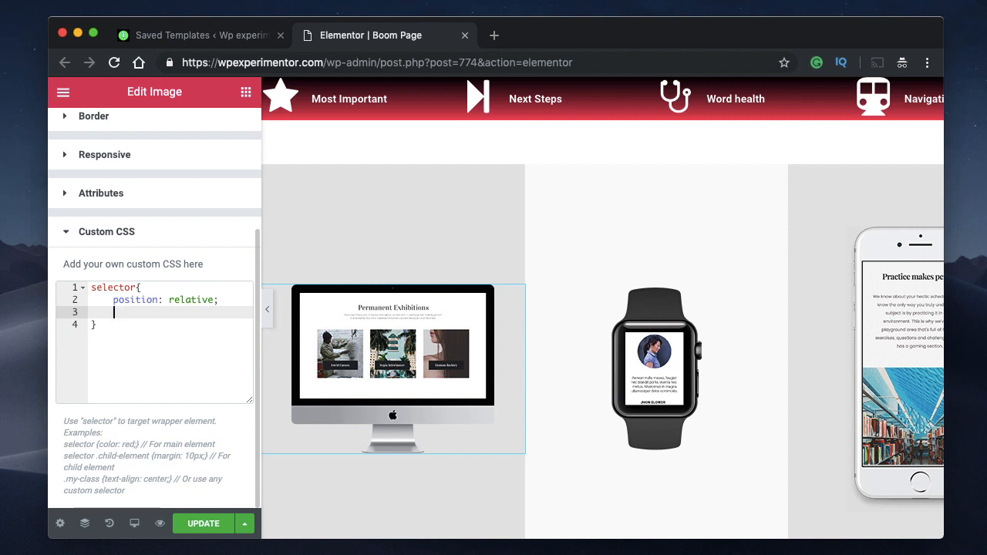
Add top:129px; to the selector rule to shift the computer image down
{"action": "type", "text": "top:129px;"}
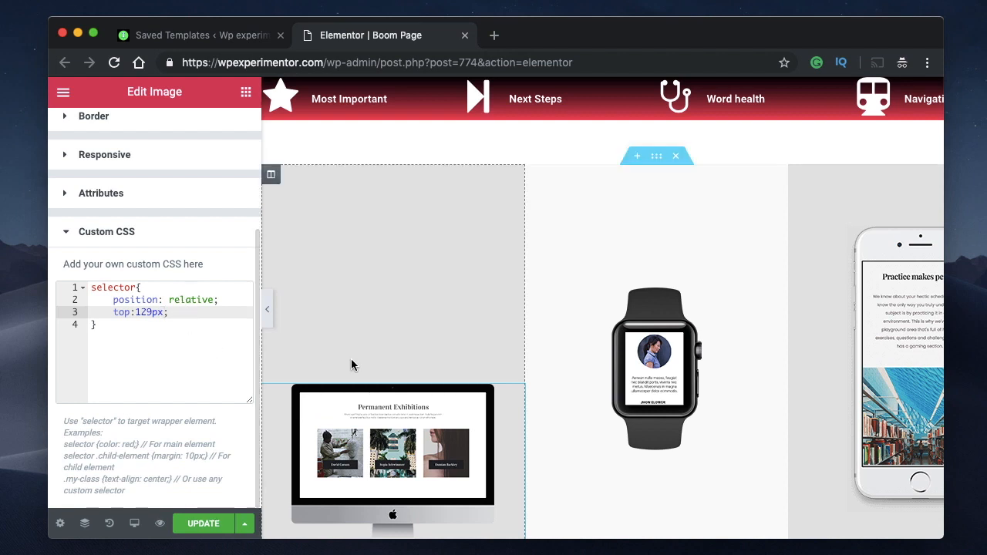
{"action": "scroll", "coordinate": [351, 358], "scroll_direction": "down", "scroll_amount": 1}
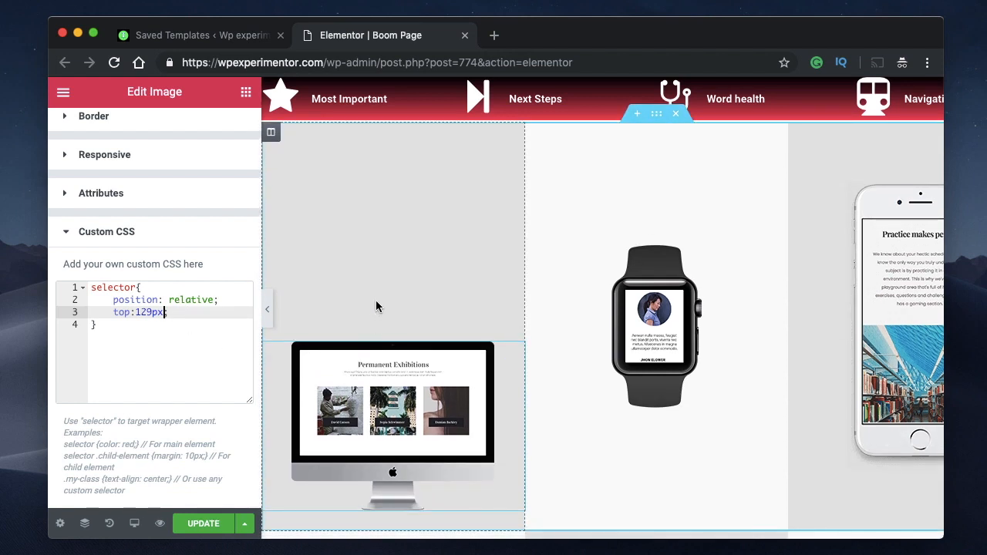
{"action": "triple_click", "coordinate": [140, 312]}
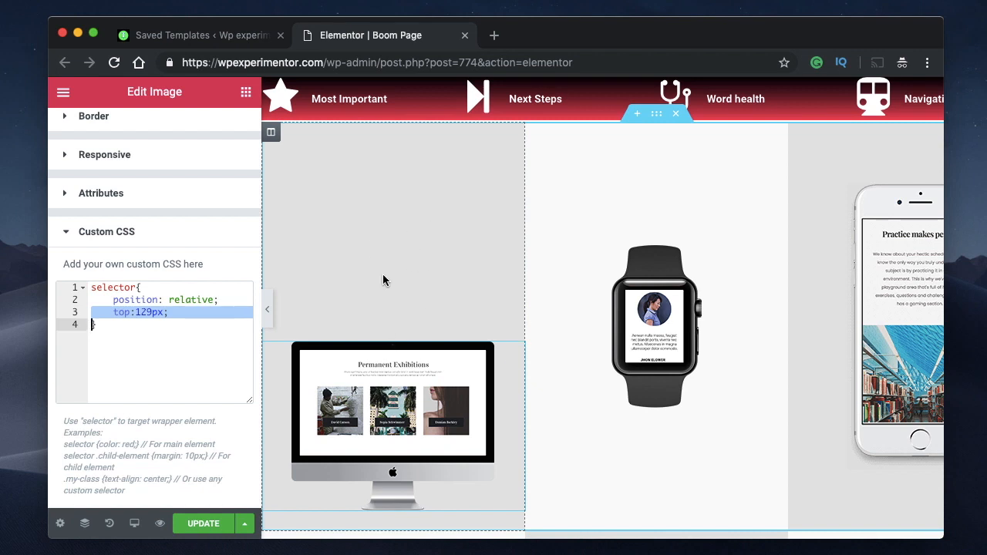
{"action": "left_click", "coordinate": [176, 312]}
{"action": "double_click", "coordinate": [144, 313]}
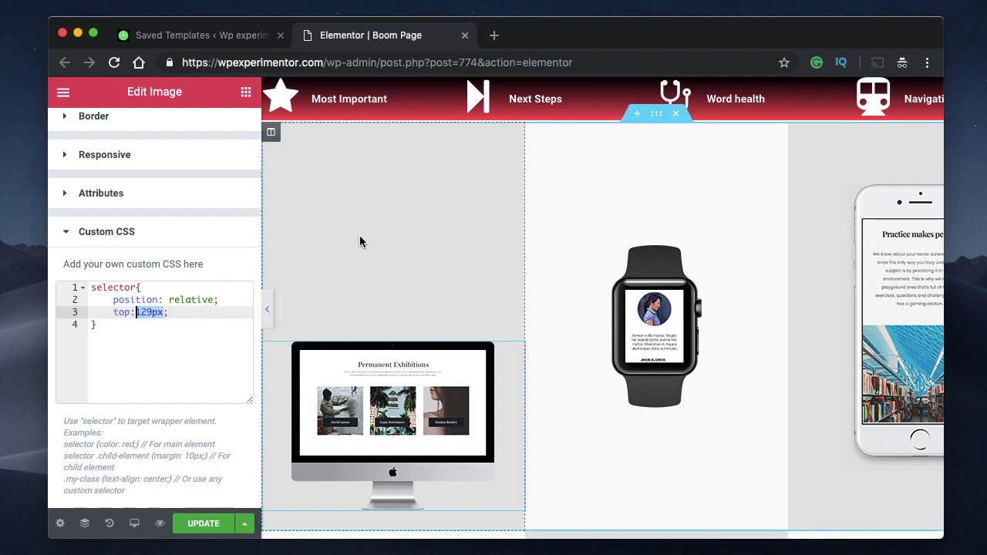
{"action": "left_click", "coordinate": [149, 315]}
Add left: 20px; below the top declaration to shift the computer image sideways
{"action": "left_click", "coordinate": [169, 312]}
{"action": "key", "text": "Return"}
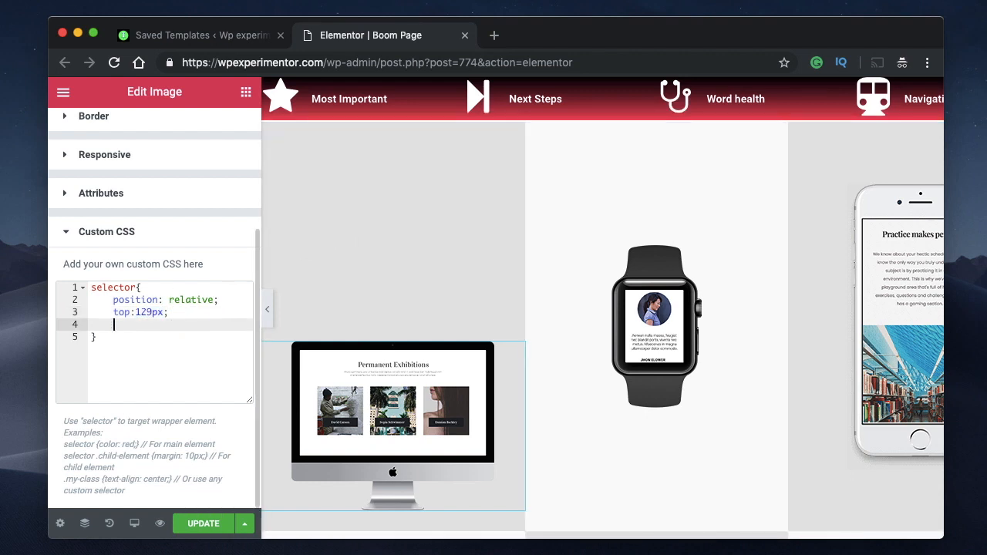
{"action": "type", "text": "left: 20px"}
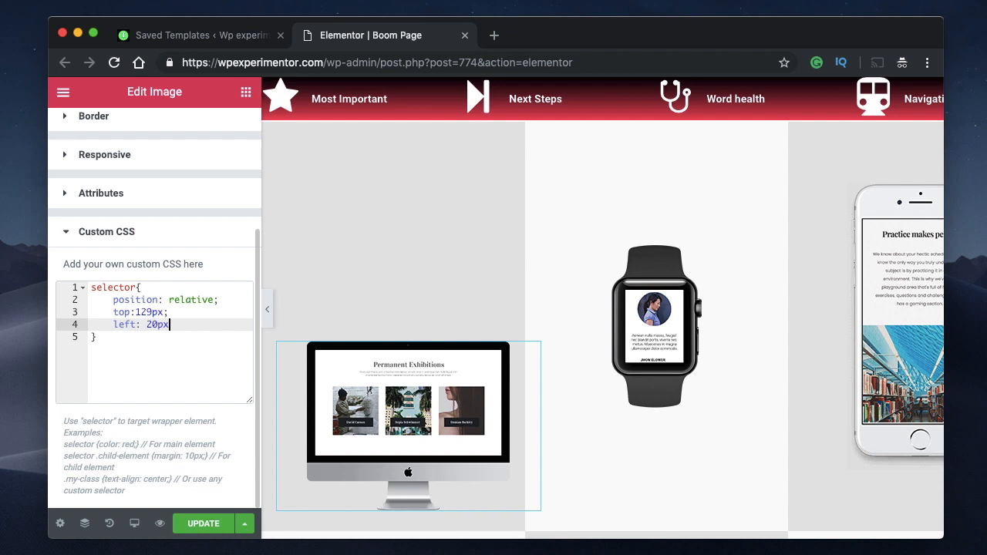
{"action": "type", "text": ";"}
{"action": "left_click_drag", "start_coordinate": [114, 325], "coordinate": [127, 325]}
{"action": "left_click", "coordinate": [137, 312]}
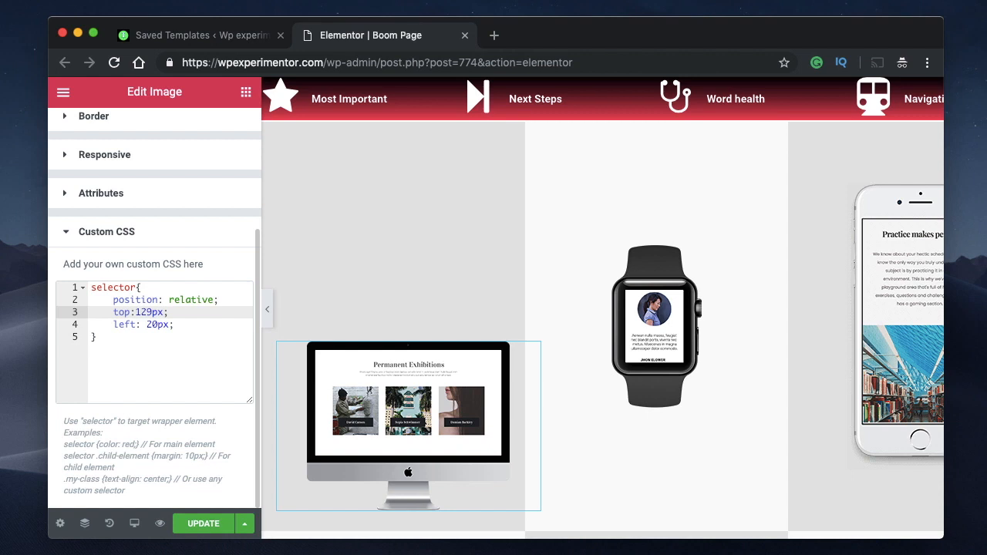
Try moving the computer image upward with top:-129px, then with bottom:129px instead
{"action": "type", "text": "-"}
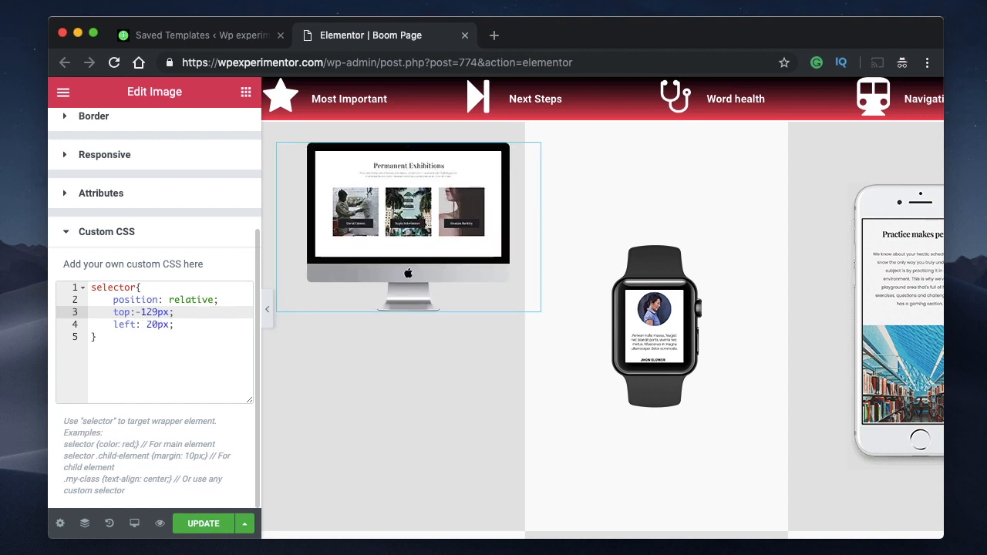
{"action": "double_click", "coordinate": [114, 313]}
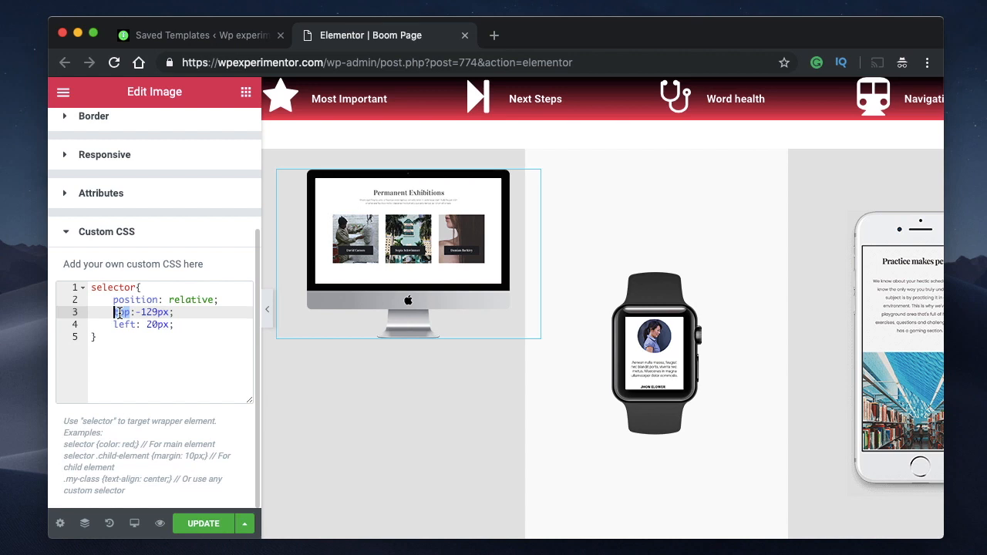
{"action": "type", "text": "bottom"}
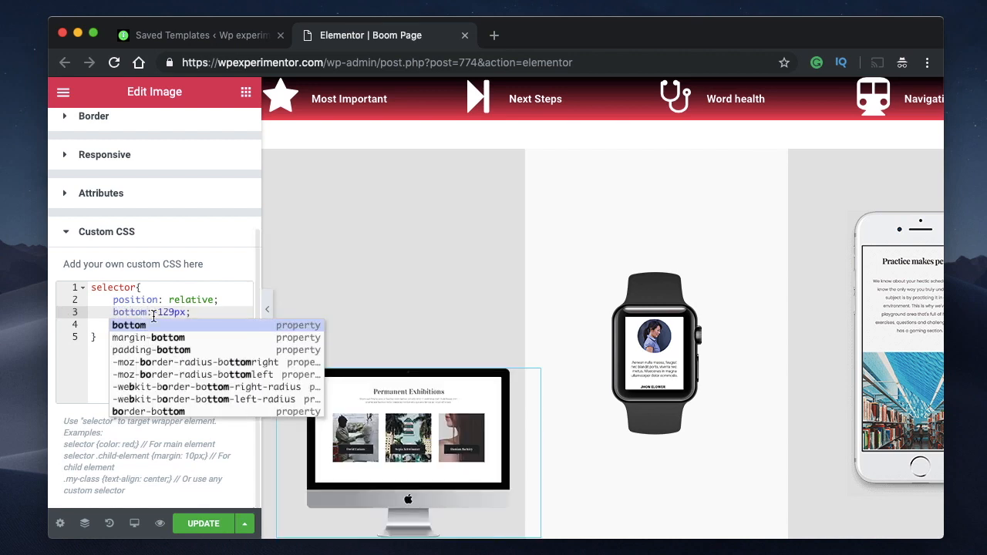
{"action": "left_click", "coordinate": [154, 315]}
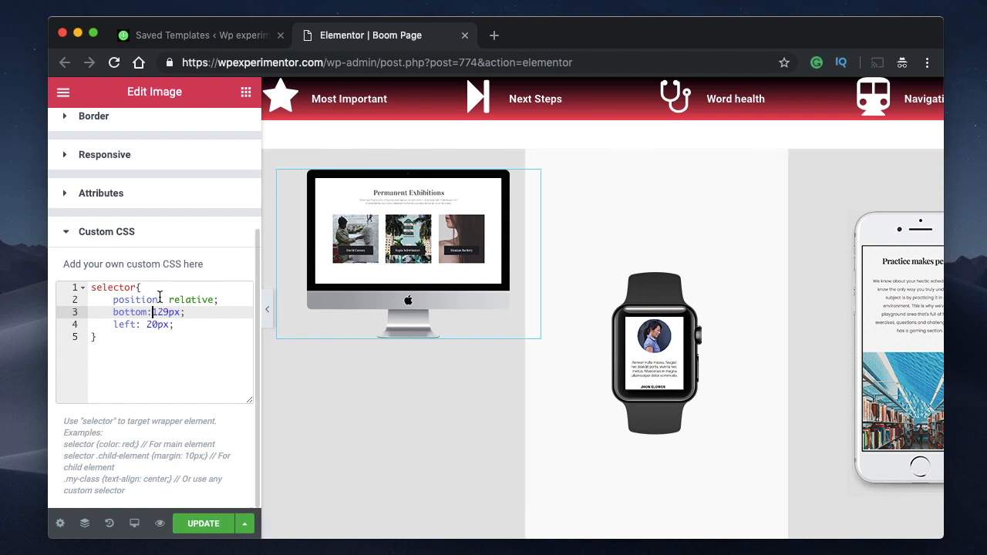
Restore the computer image's offset declaration to top:129px
{"action": "double_click", "coordinate": [124, 312]}
{"action": "type", "text": "top"}
{"action": "left_click", "coordinate": [136, 312]}
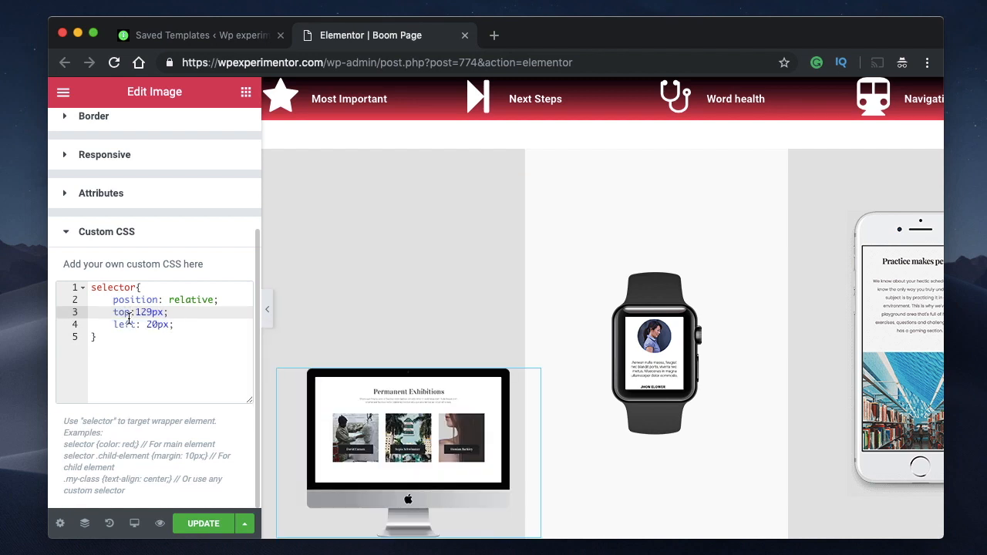
Set the top value in the computer image's custom CSS to 209px
{"action": "scroll", "coordinate": [404, 309], "scroll_direction": "down", "scroll_amount": 2}
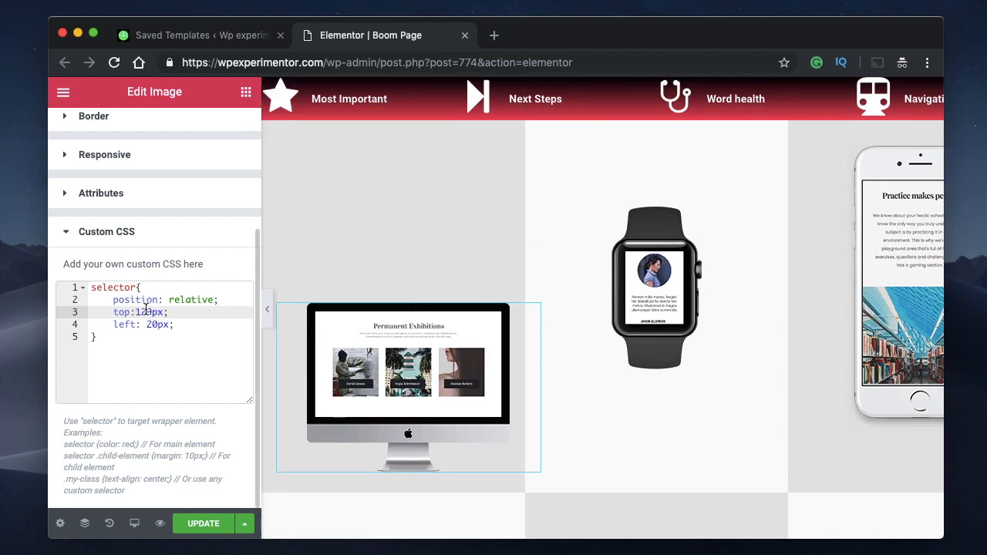
{"action": "left_click", "coordinate": [160, 302]}
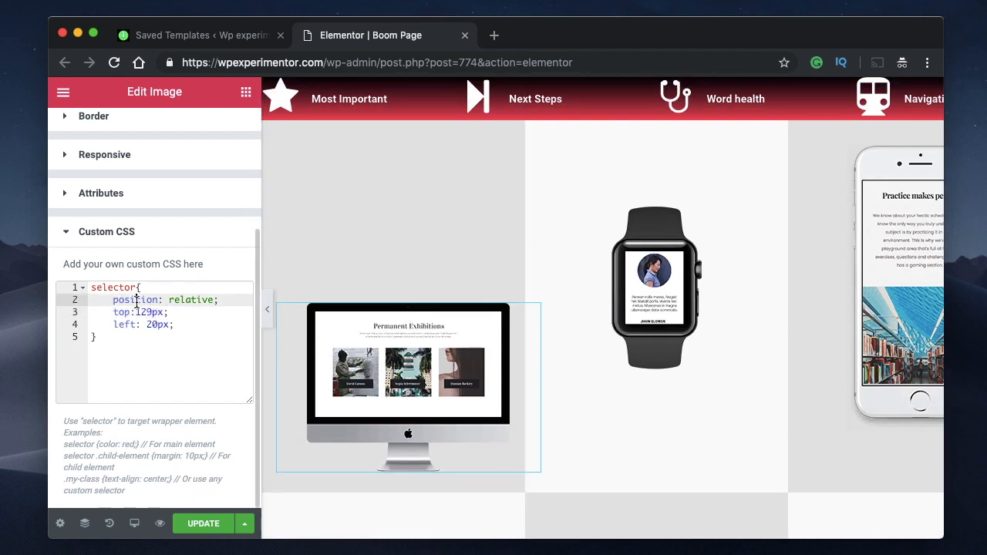
{"action": "double_click", "coordinate": [196, 301]}
{"action": "double_click", "coordinate": [140, 311]}
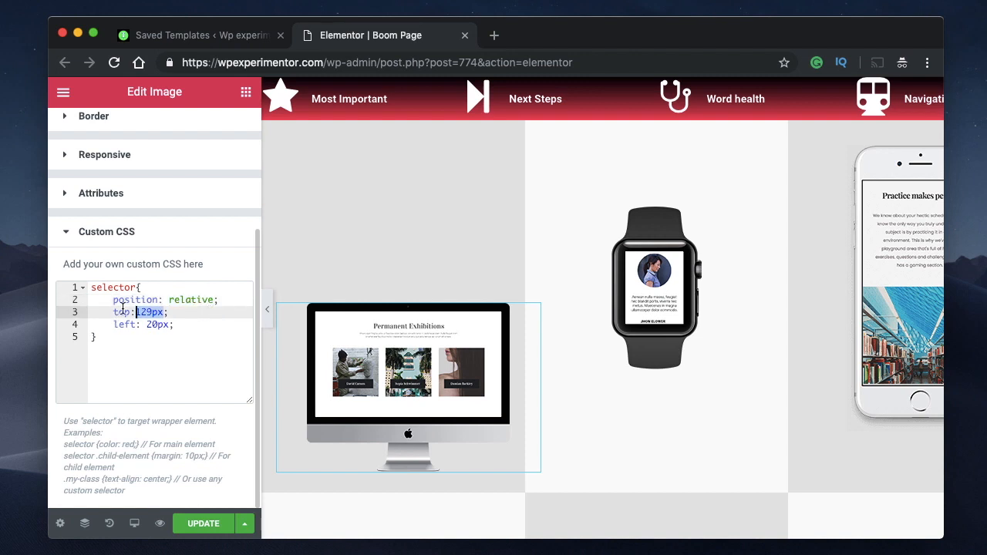
{"action": "left_click", "coordinate": [163, 311]}
{"action": "key", "text": "BackSpace"}
{"action": "key", "text": "BackSpace"}
{"action": "type", "text": "200"}
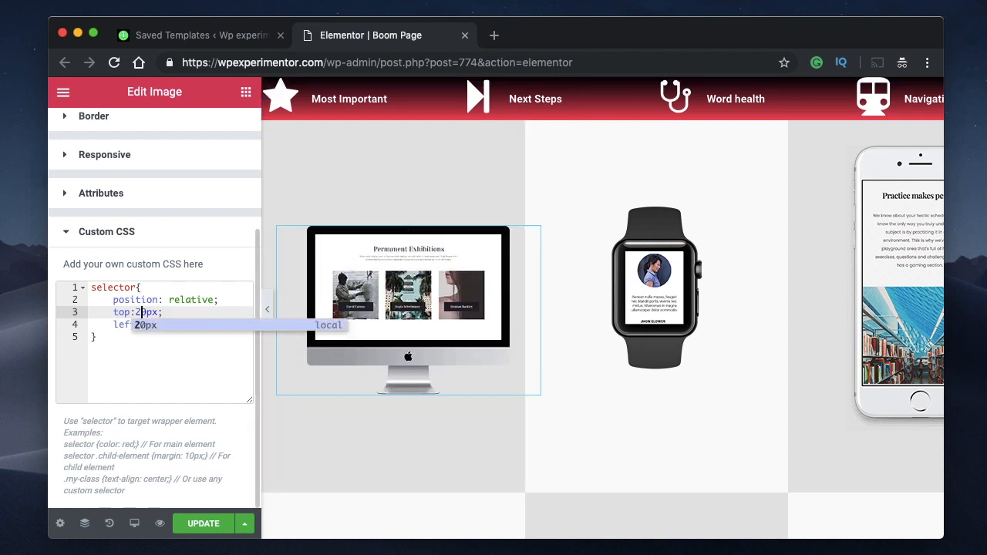
{"action": "key", "text": "BackSpace"}
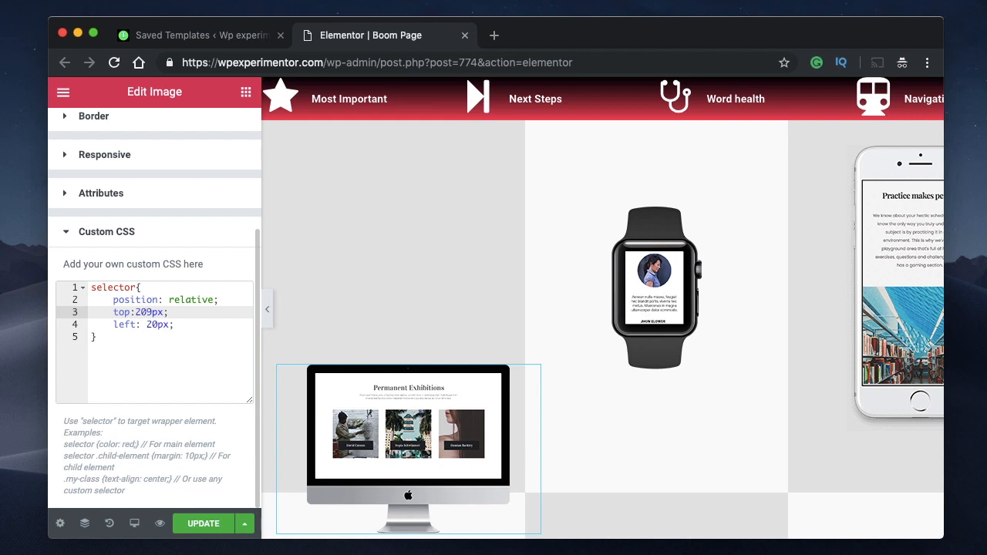
Open the computer image's Advanced settings and inspect its Z-Index value
{"action": "scroll", "coordinate": [439, 305], "scroll_direction": "down", "scroll_amount": 3}
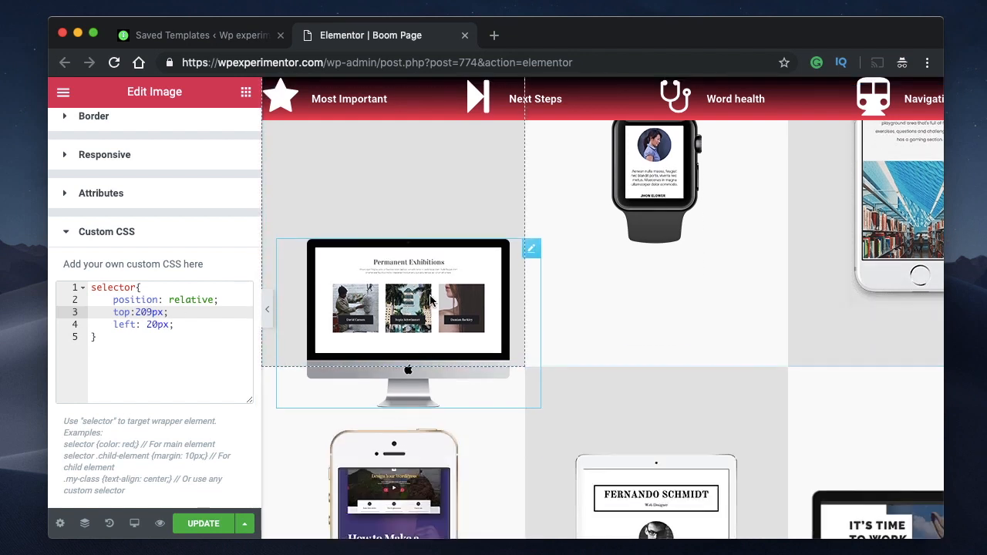
{"action": "scroll", "coordinate": [188, 166], "scroll_direction": "up", "scroll_amount": 3}
{"action": "left_click", "coordinate": [174, 175]}
{"action": "scroll", "coordinate": [172, 172], "scroll_direction": "down", "scroll_amount": 1}
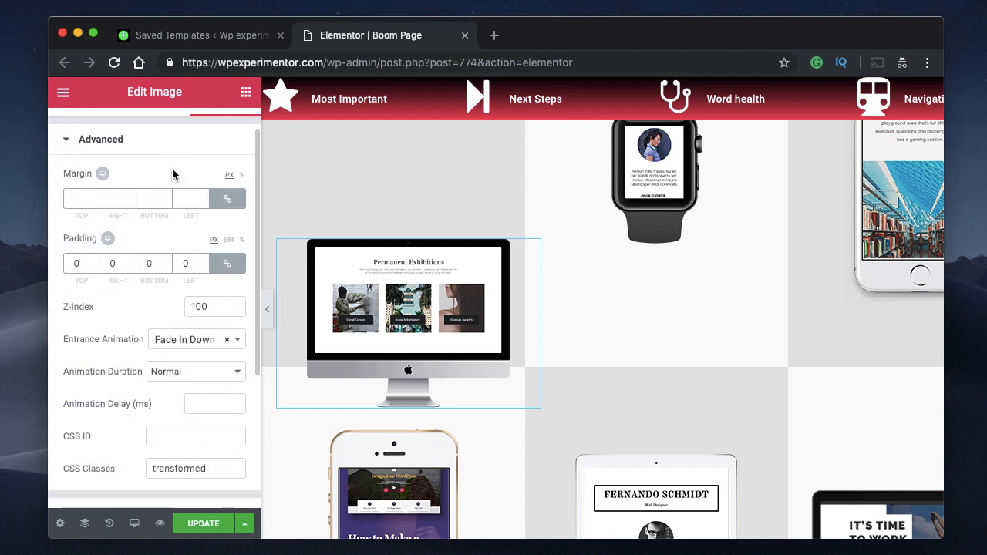
{"action": "double_click", "coordinate": [200, 308]}
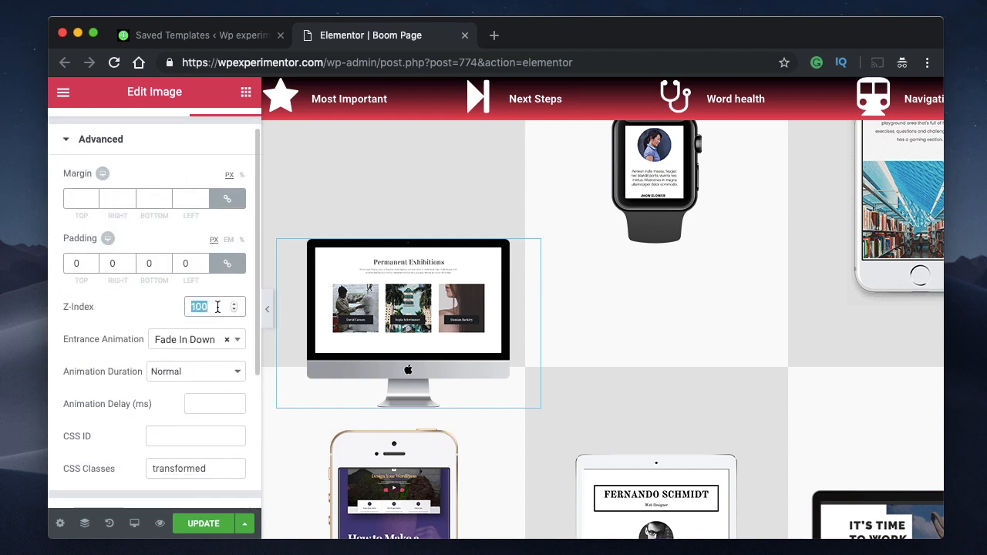
{"action": "left_click", "coordinate": [218, 307]}
Preview the page without the editing panel to examine how the computer image overlaps the row below, and bring the panel back
{"action": "scroll", "coordinate": [368, 308], "scroll_direction": "down", "scroll_amount": 2}
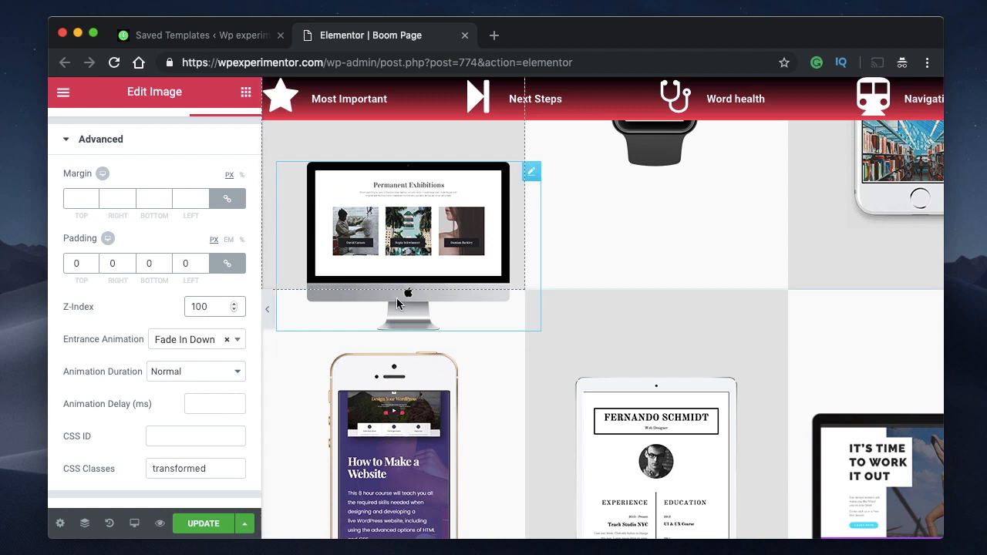
{"action": "left_click", "coordinate": [270, 314]}
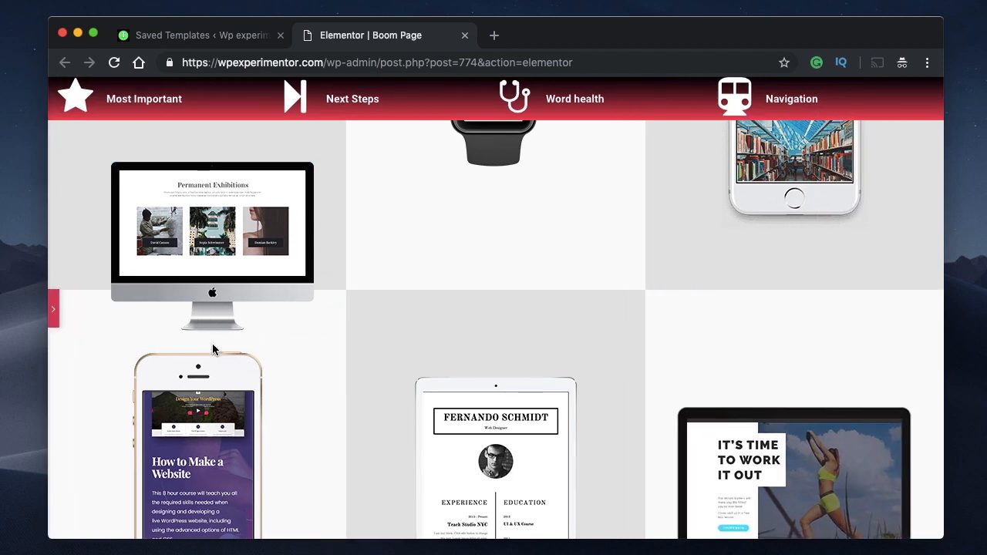
{"action": "scroll", "coordinate": [234, 335], "scroll_direction": "up", "scroll_amount": 5}
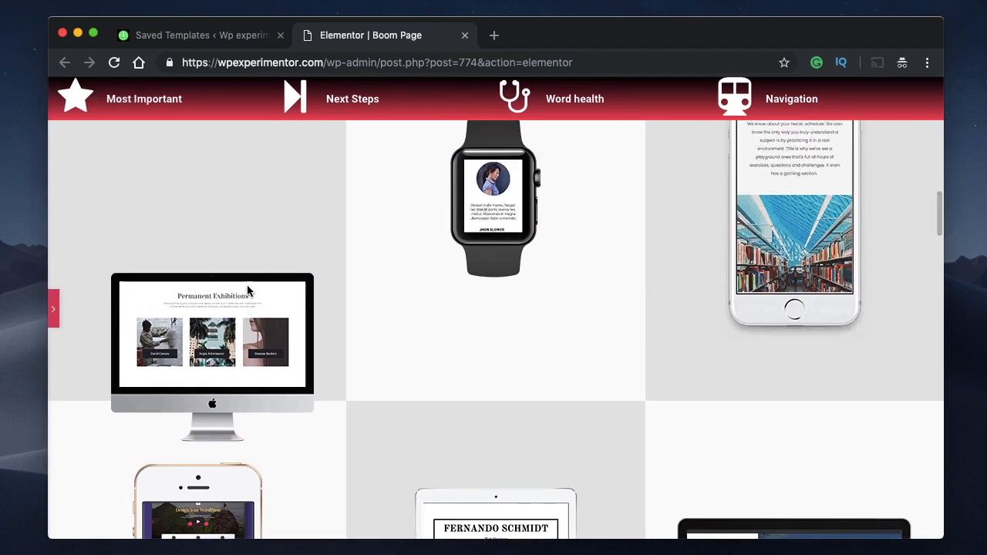
{"action": "scroll", "coordinate": [243, 416], "scroll_direction": "down", "scroll_amount": 2}
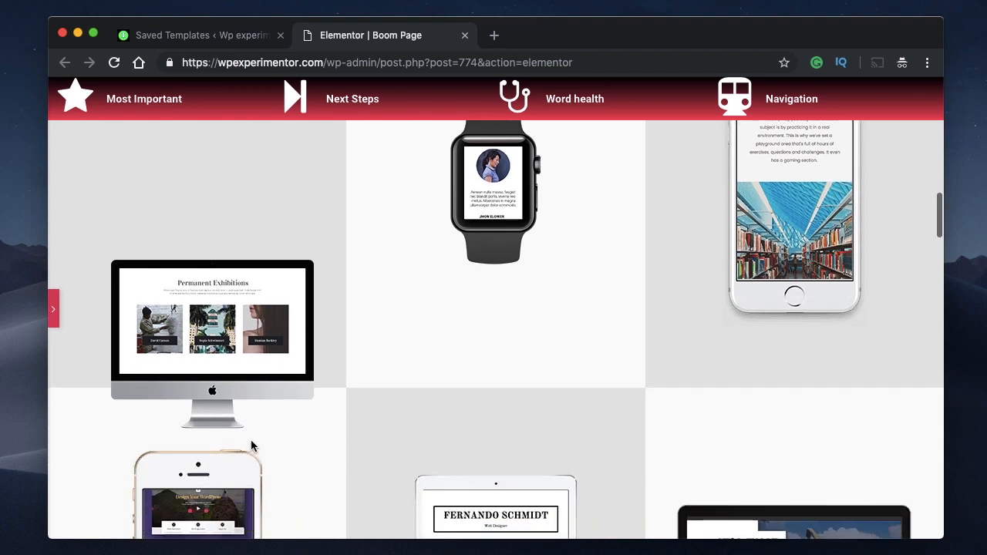
{"action": "scroll", "coordinate": [421, 331], "scroll_direction": "up", "scroll_amount": 3}
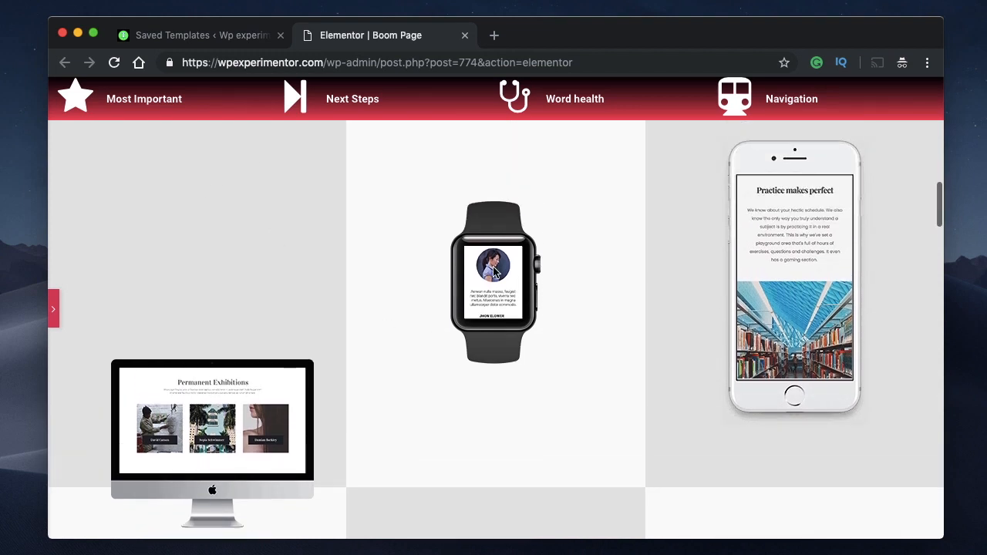
{"action": "left_click", "coordinate": [53, 309]}
Select the watch image in the second column and open its Custom CSS editor
{"action": "left_click", "coordinate": [661, 307]}
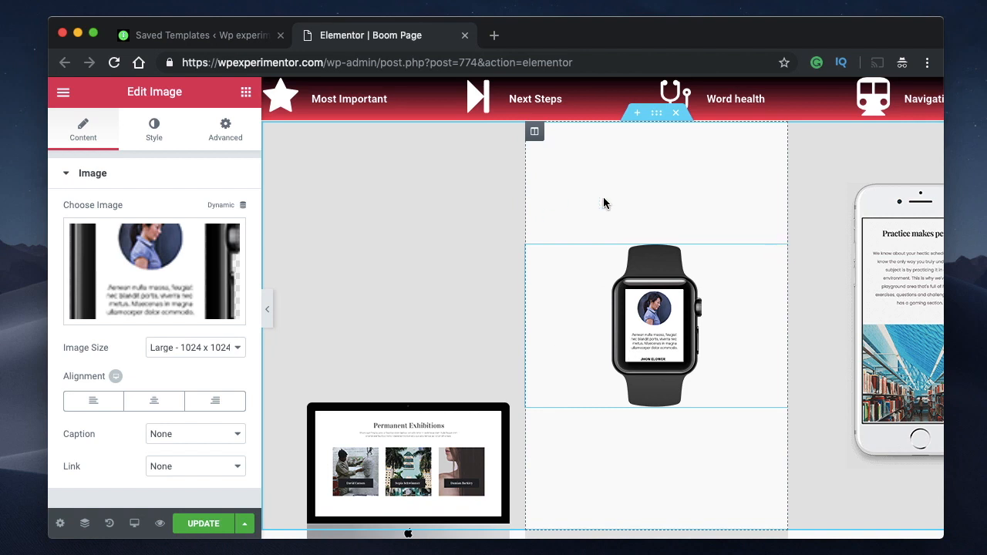
{"action": "mouse_move", "coordinate": [176, 322]}
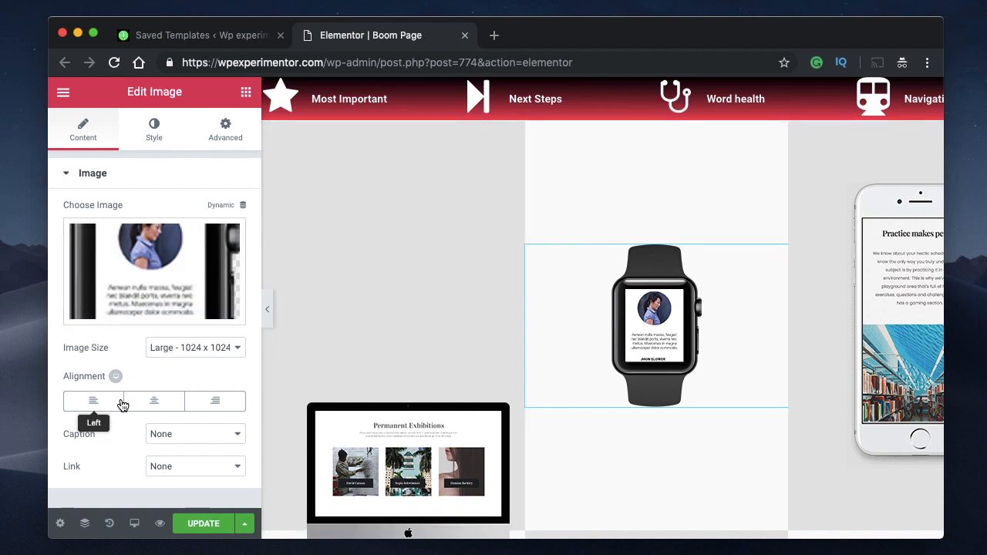
{"action": "left_click", "coordinate": [236, 136]}
{"action": "scroll", "coordinate": [154, 306], "scroll_direction": "down", "scroll_amount": 5}
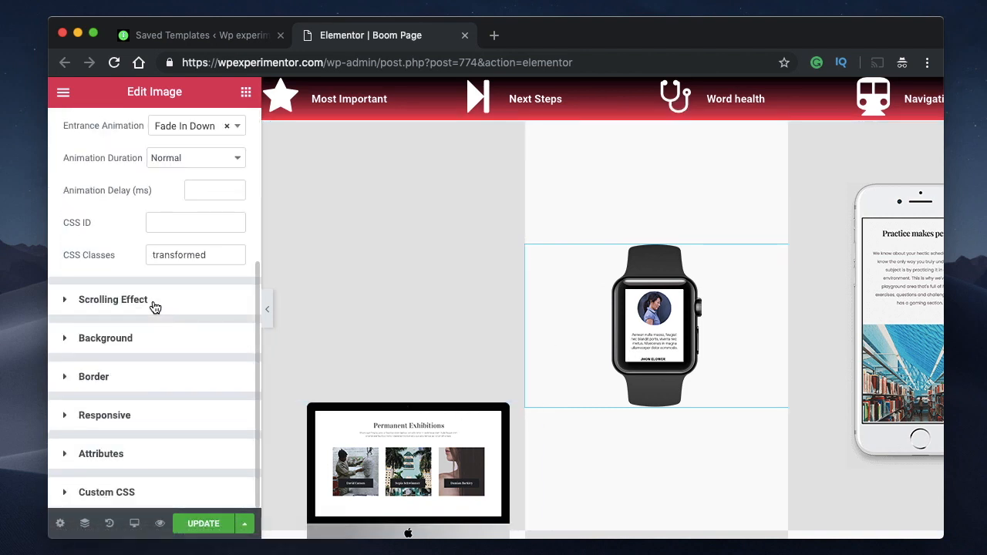
{"action": "left_click", "coordinate": [144, 491]}
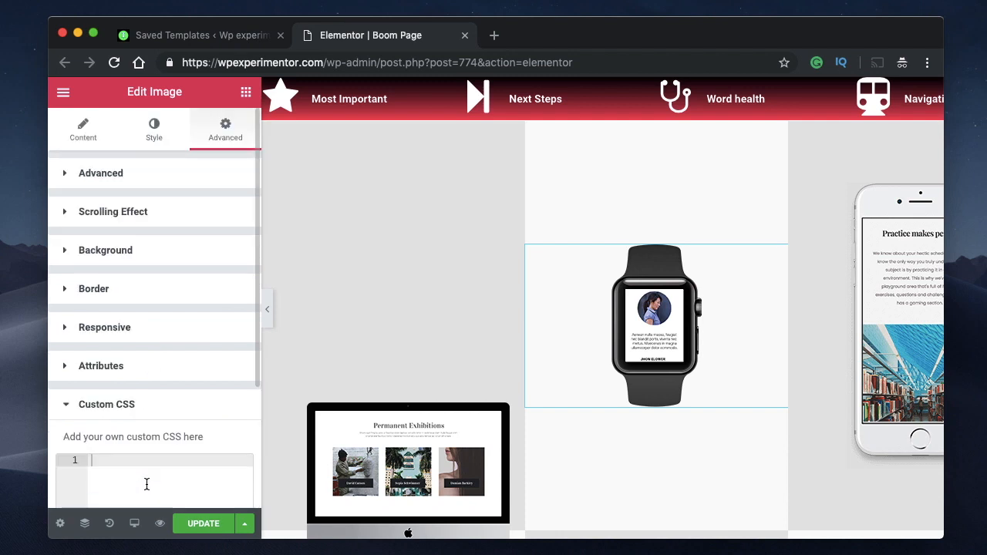
{"action": "scroll", "coordinate": [147, 443], "scroll_direction": "down", "scroll_amount": 4}
Write a selector rule with position: relative; in the watch image's custom CSS
{"action": "type", "text": "selector"}
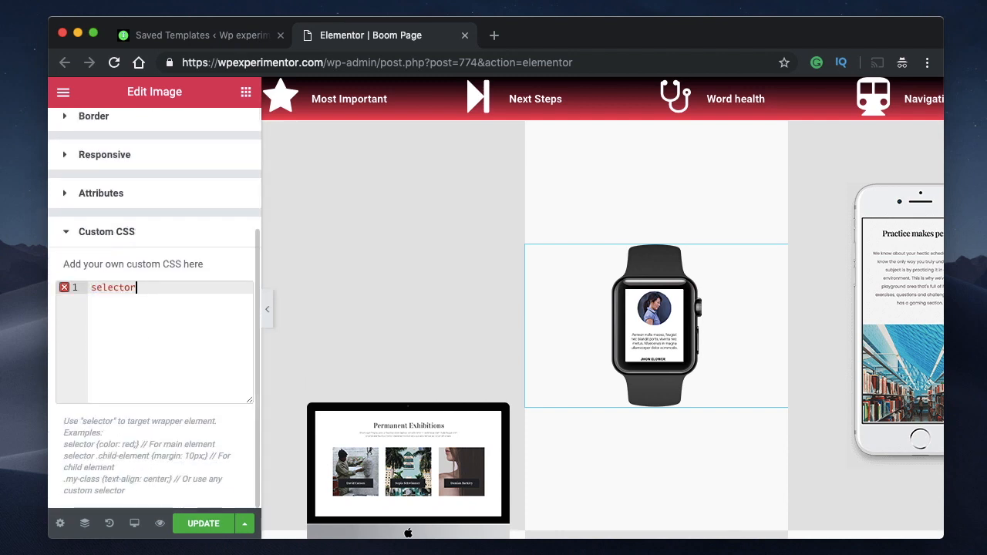
{"action": "type", "text": "{"}
{"action": "key", "text": "Return"}
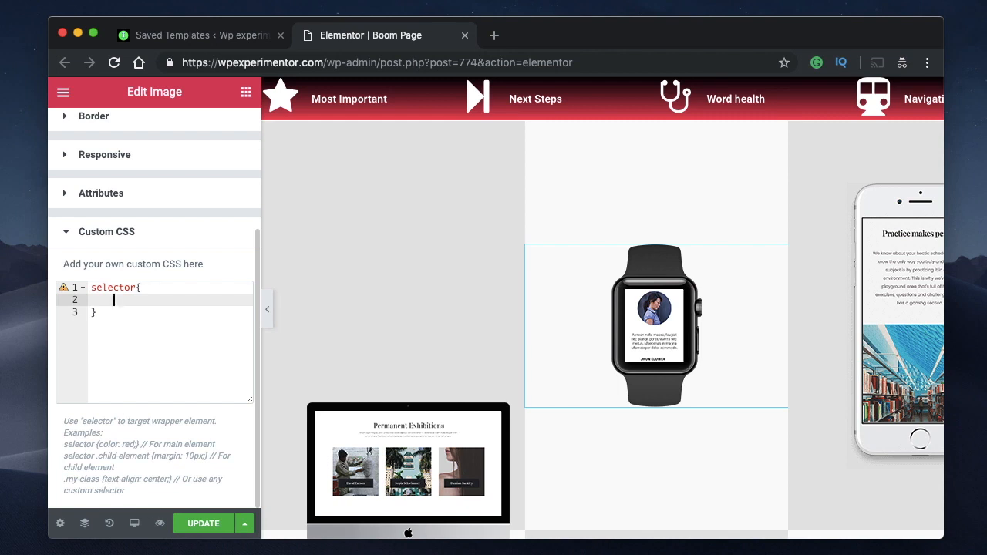
{"action": "type", "text": "se"}
{"action": "key", "text": "BackSpace"}
{"action": "key", "text": "BackSpace"}
{"action": "type", "text": "po"}
{"action": "key", "text": "Return"}
{"action": "type", "text": "re"}
{"action": "key", "text": "Return"}
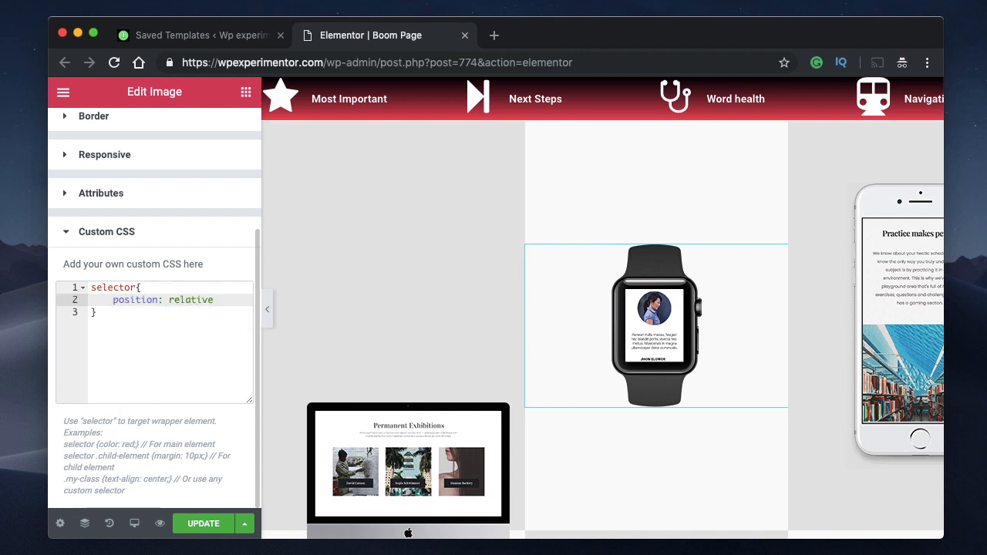
{"action": "type", "text": ";"}
Add bottom:40px; below the position declaration to shift the watch image up
{"action": "key", "text": "Return"}
{"action": "type", "text": "top"}
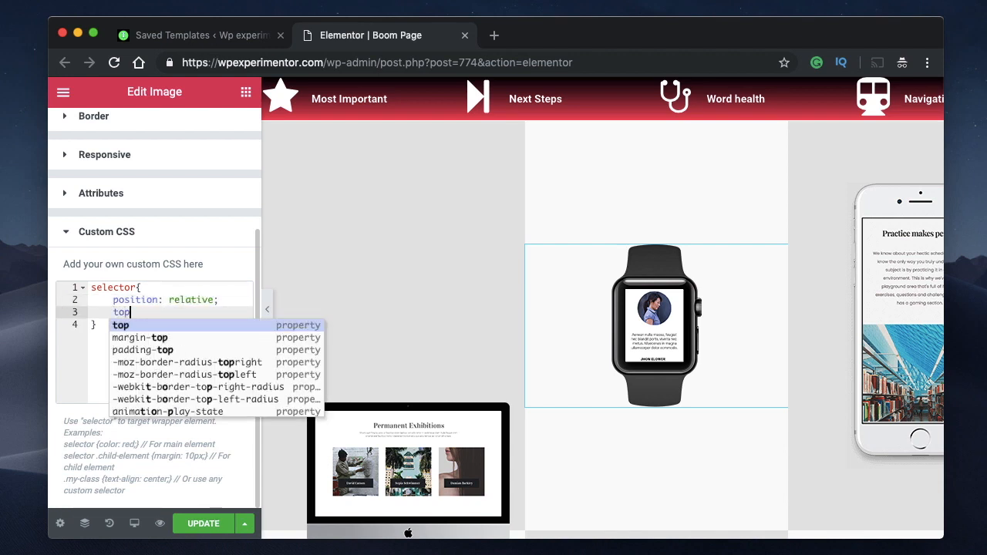
{"action": "type", "text": ":"}
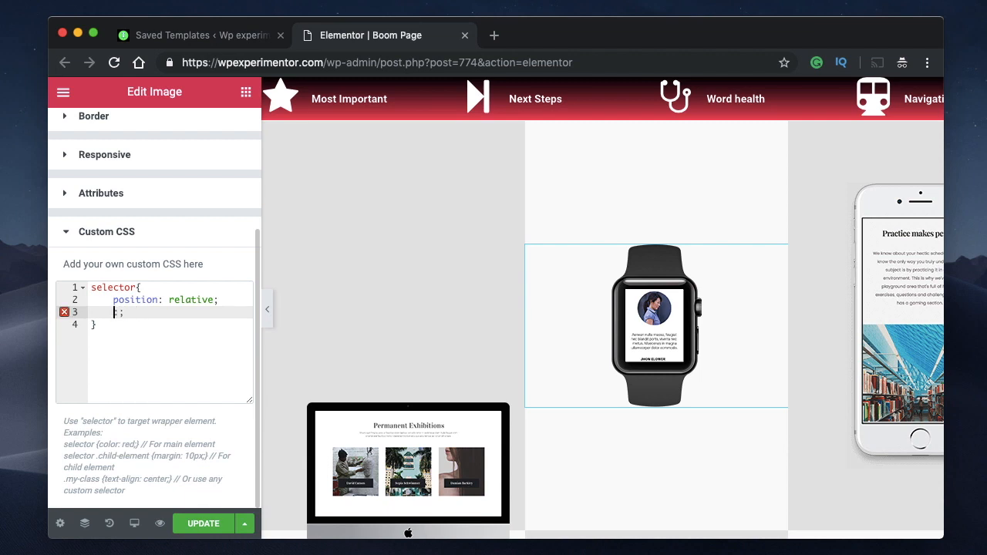
{"action": "type", "text": "bottom:40px"}
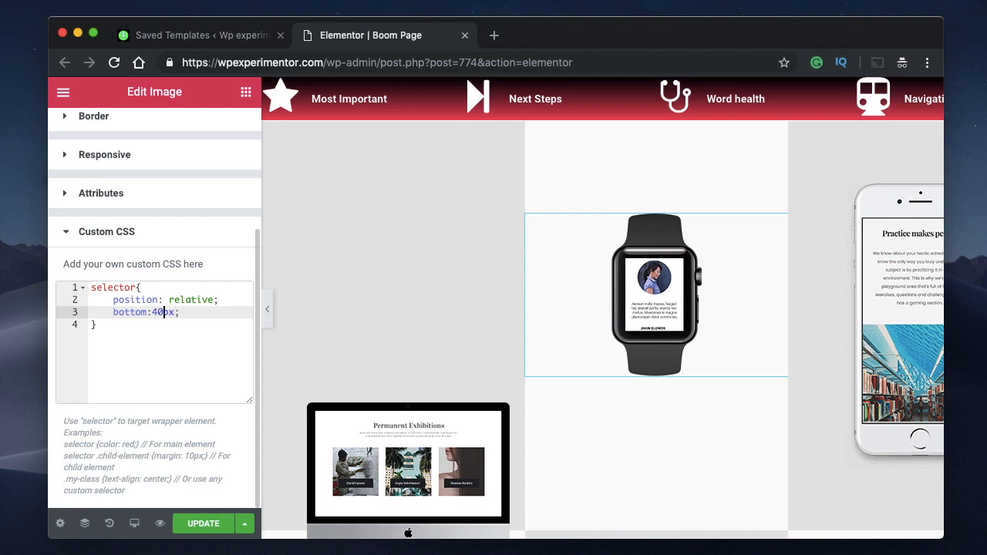
Try a bottom value of 400px for the watch image and check where it lands on the page
{"action": "type", "text": "0"}
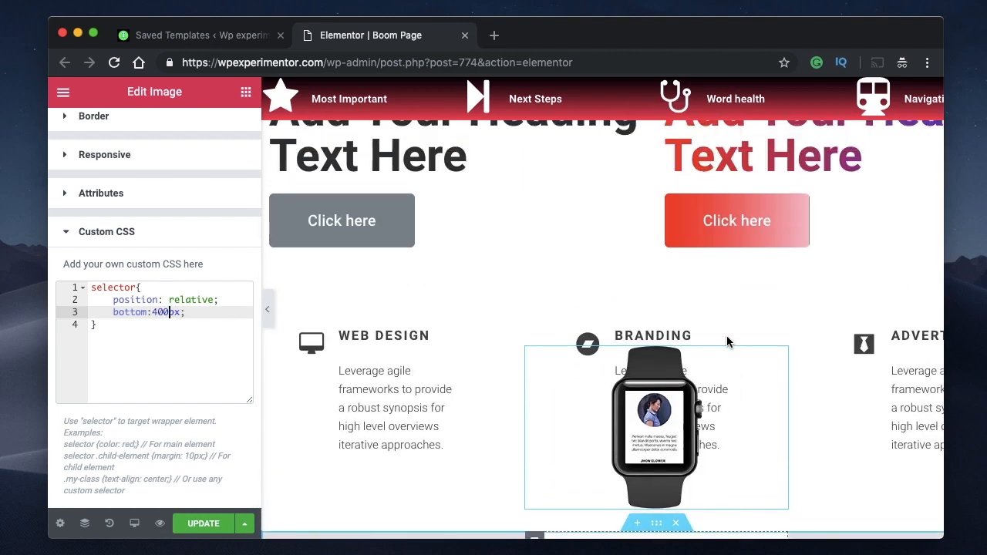
{"action": "scroll", "coordinate": [663, 430], "scroll_direction": "down", "scroll_amount": 3}
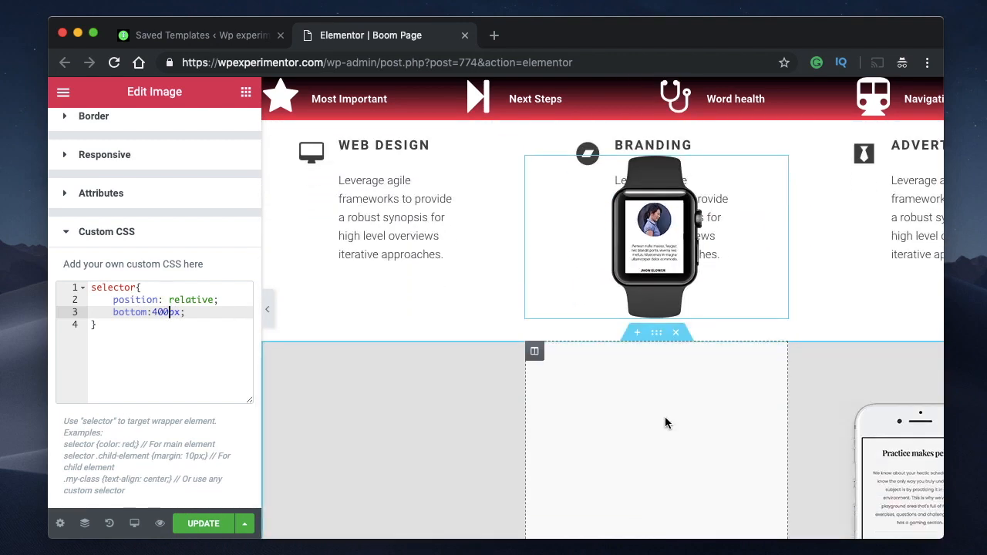
{"action": "scroll", "coordinate": [665, 418], "scroll_direction": "down", "scroll_amount": 3}
{"action": "scroll", "coordinate": [643, 380], "scroll_direction": "up", "scroll_amount": 5}
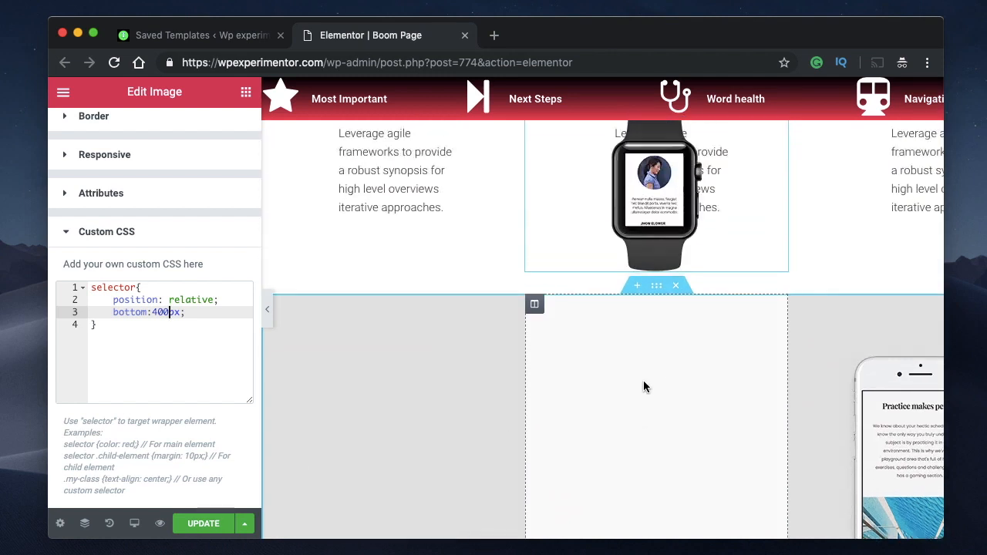
{"action": "scroll", "coordinate": [693, 435], "scroll_direction": "down", "scroll_amount": 2}
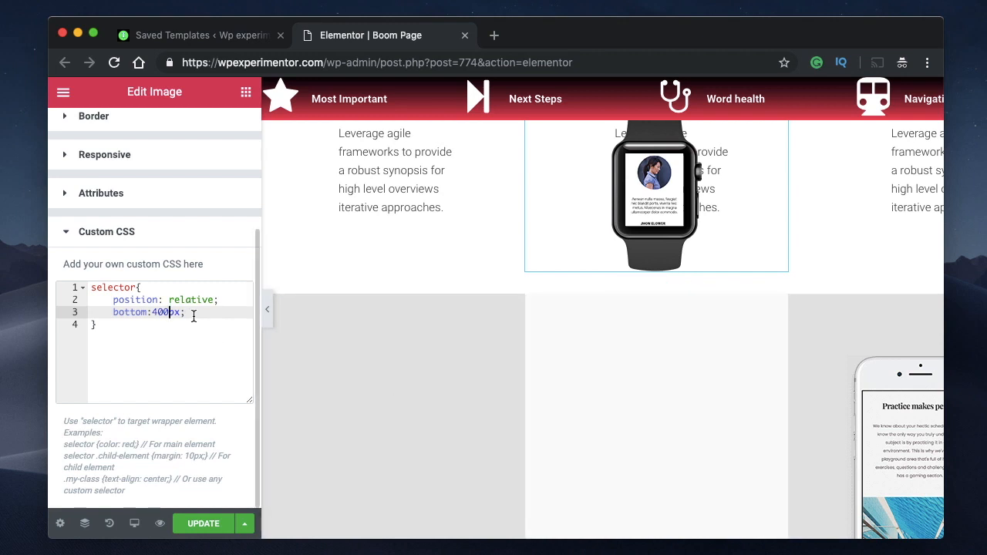
Adjust the watch image's bottom value through 100px and 120px to 160px
{"action": "key", "text": "BackSpace"}
{"action": "type", "text": "1"}
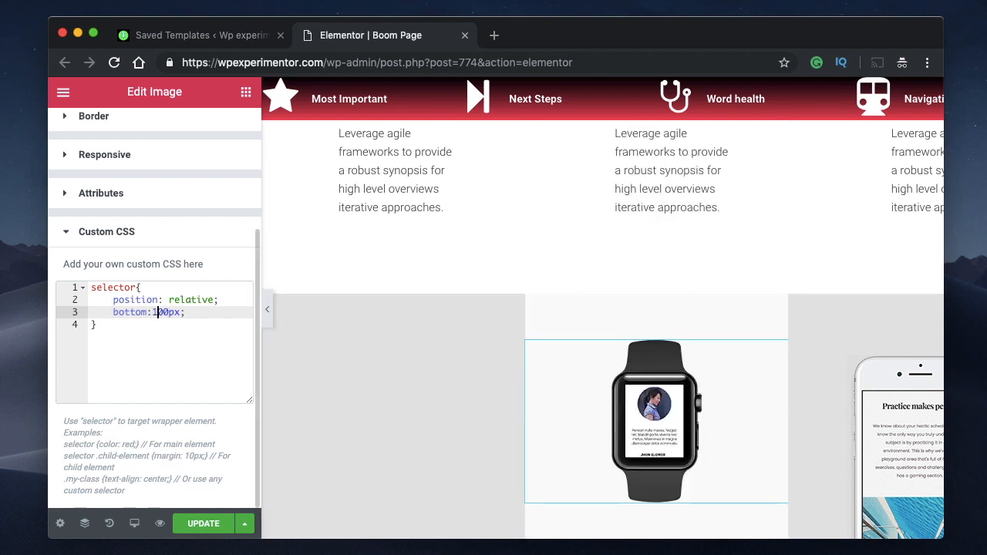
{"action": "key", "text": "BackSpace"}
{"action": "type", "text": "2"}
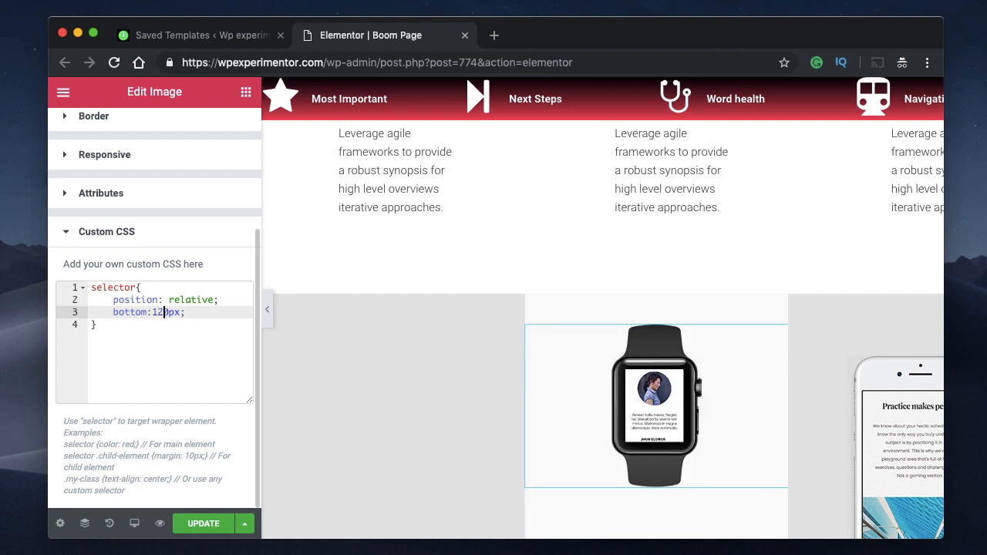
{"action": "key", "text": "BackSpace"}
{"action": "type", "text": "6"}
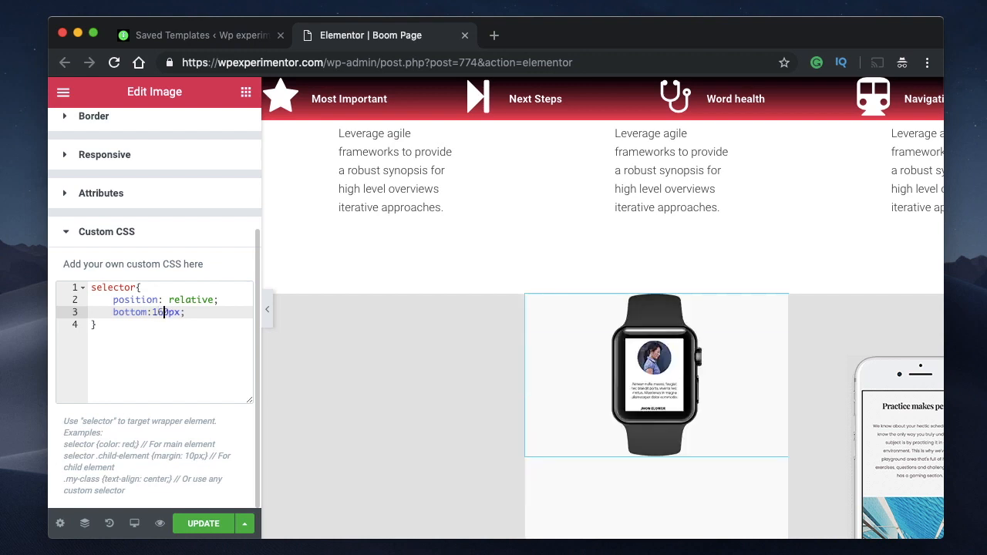
Set the watch image's bottom value to 190px and check where it sits on the page
{"action": "key", "text": "BackSpace"}
{"action": "type", "text": "9"}
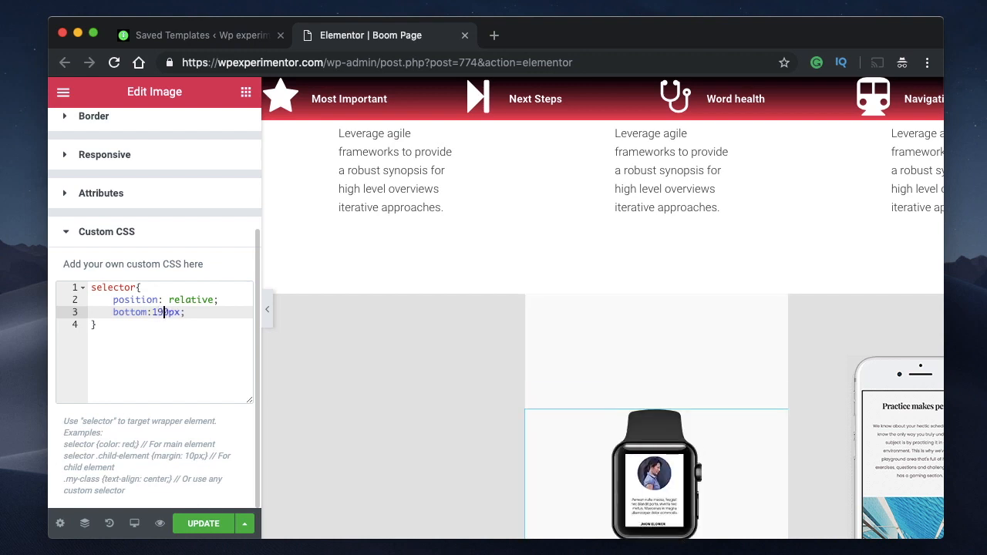
{"action": "scroll", "coordinate": [514, 363], "scroll_direction": "down", "scroll_amount": 3}
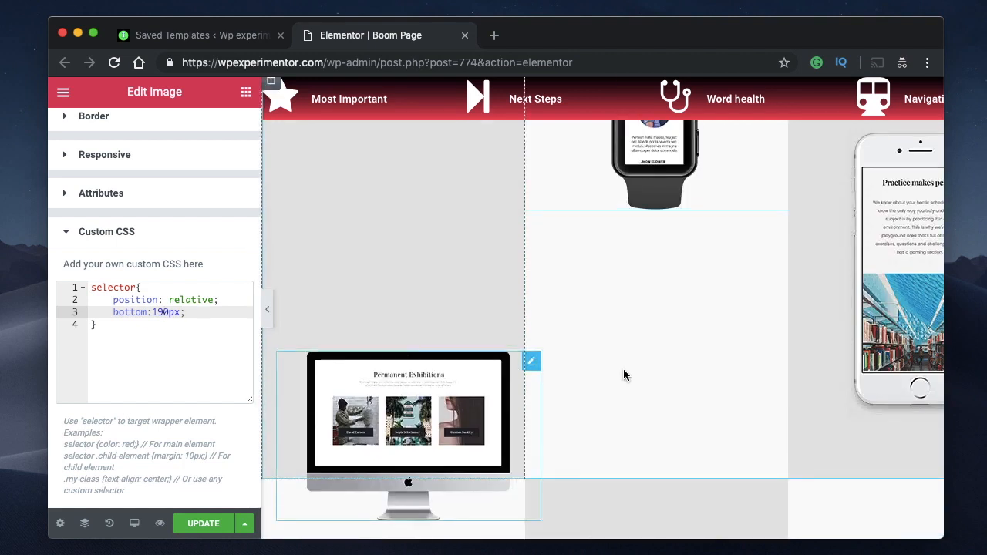
{"action": "scroll", "coordinate": [623, 369], "scroll_direction": "up", "scroll_amount": 2}
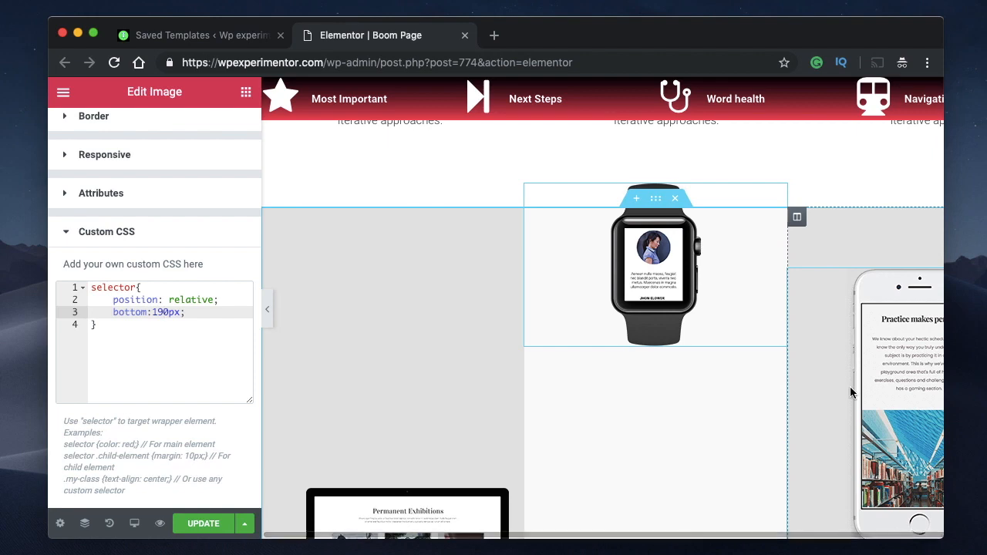
Start a selector rule in the custom CSS of the white phone image in the third column
{"action": "left_click", "coordinate": [930, 364]}
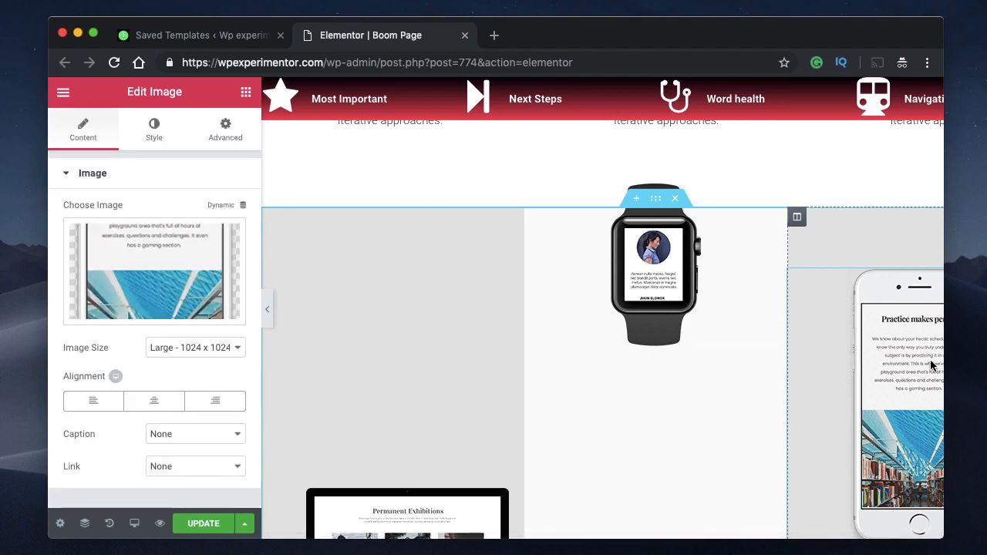
{"action": "left_click", "coordinate": [225, 128]}
{"action": "scroll", "coordinate": [137, 286], "scroll_direction": "down", "scroll_amount": 3}
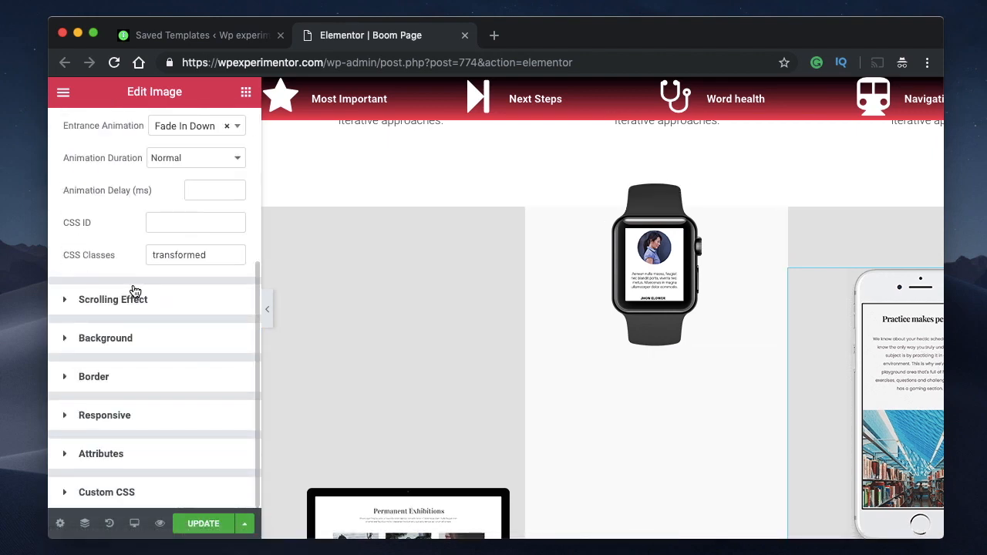
{"action": "left_click", "coordinate": [147, 497]}
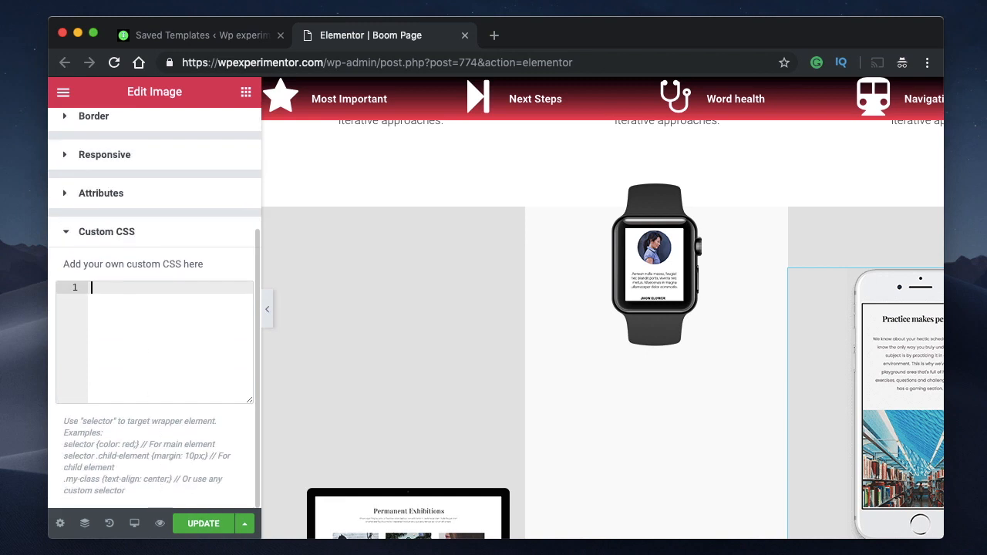
{"action": "type", "text": "se"}
{"action": "key", "text": "Return"}
{"action": "type", "text": "{"}
{"action": "key", "text": "Return"}
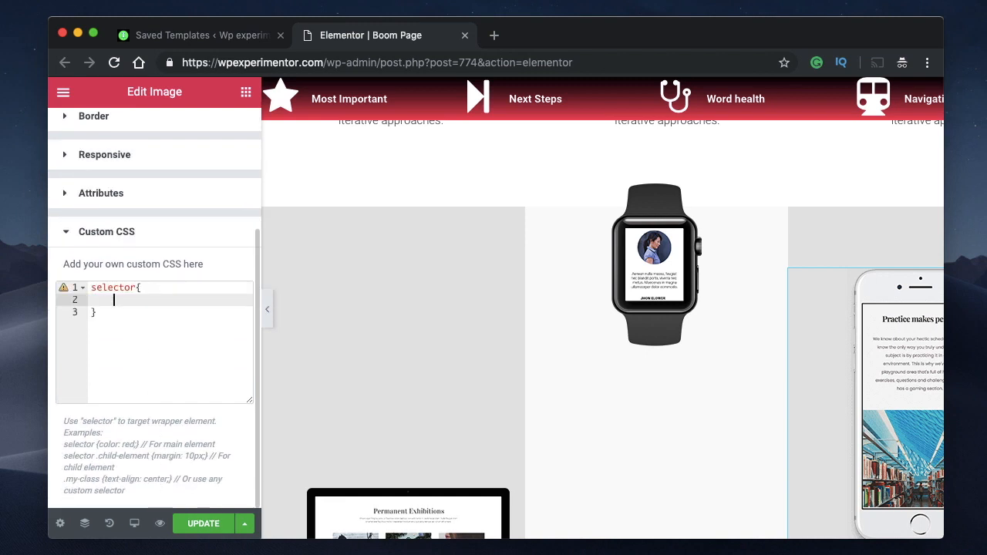
Add position: relative; and top:100px; to the white phone image's selector rule
{"action": "type", "text": "po"}
{"action": "key", "text": "Return"}
{"action": "type", "text": "re"}
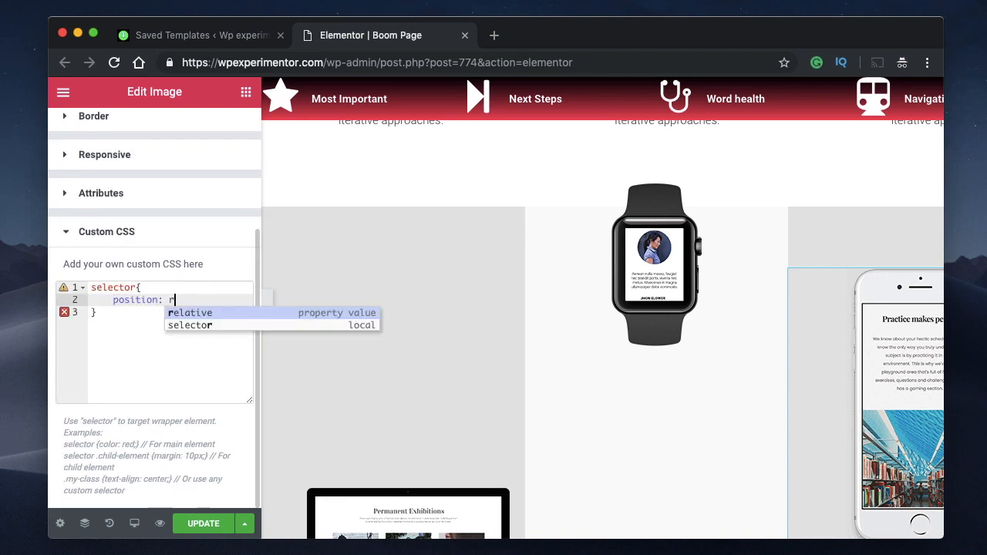
{"action": "key", "text": "Return"}
{"action": "type", "text": ";"}
{"action": "key", "text": "Return"}
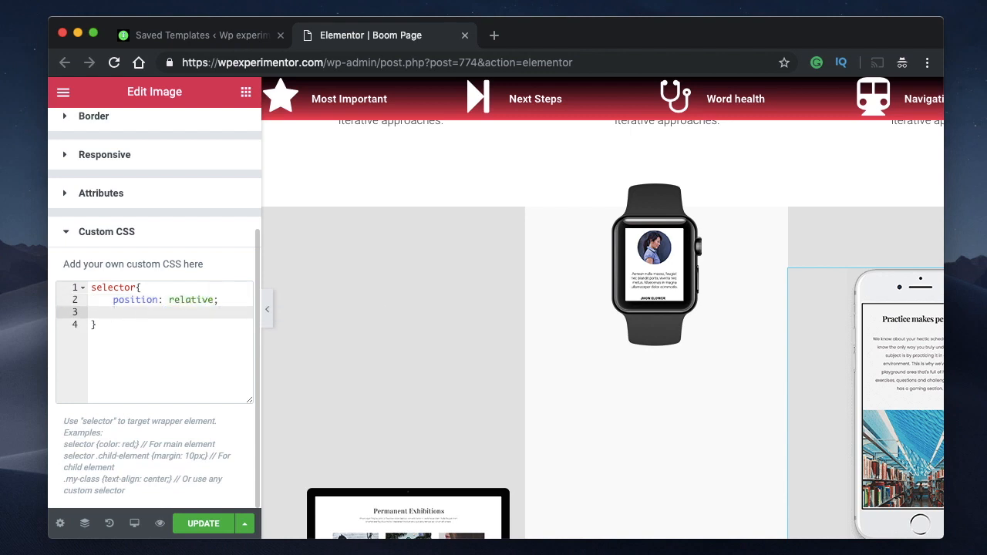
{"action": "type", "text": "top:100px;"}
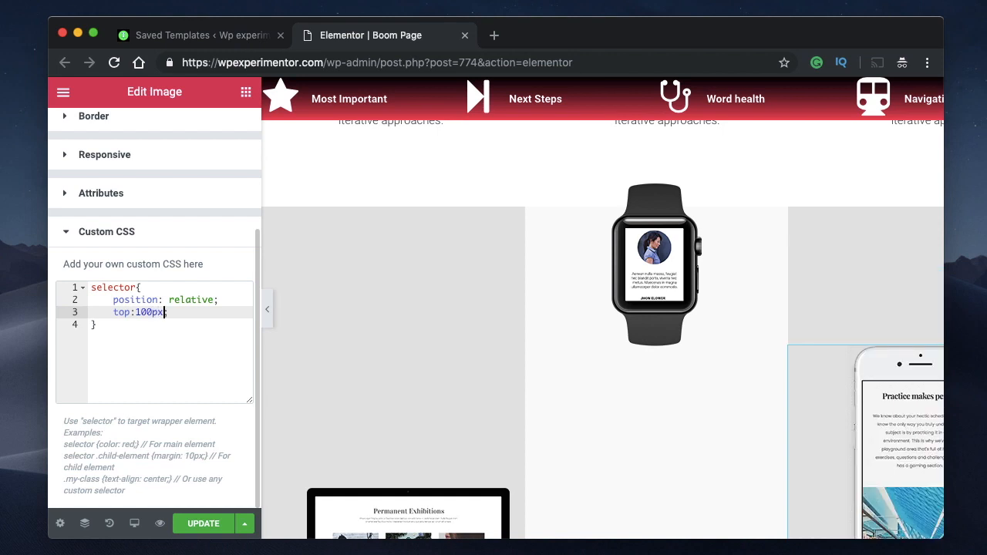
Try a negative top value of -100px for the white phone image
{"action": "left_click", "coordinate": [136, 311]}
{"action": "type", "text": "-"}
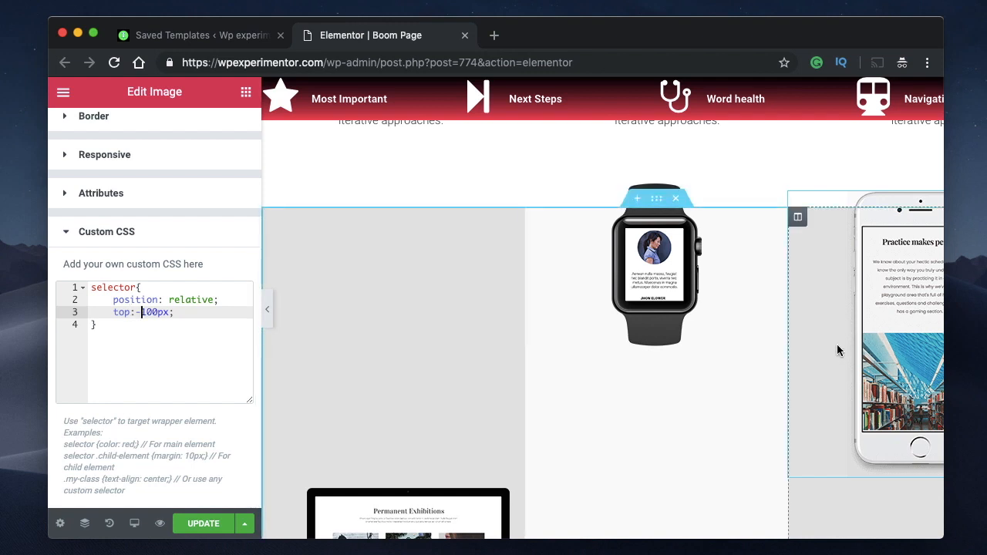
{"action": "key", "text": "BackSpace"}
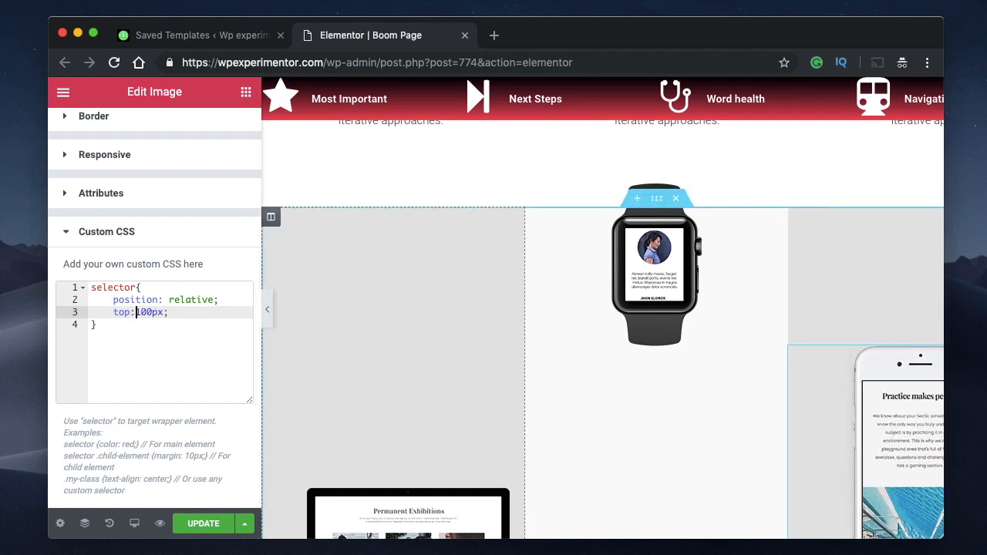
Set the white phone image's top value to 400px and its Z-Index to 100
{"action": "key", "text": "BackSpace"}
{"action": "type", "text": "4"}
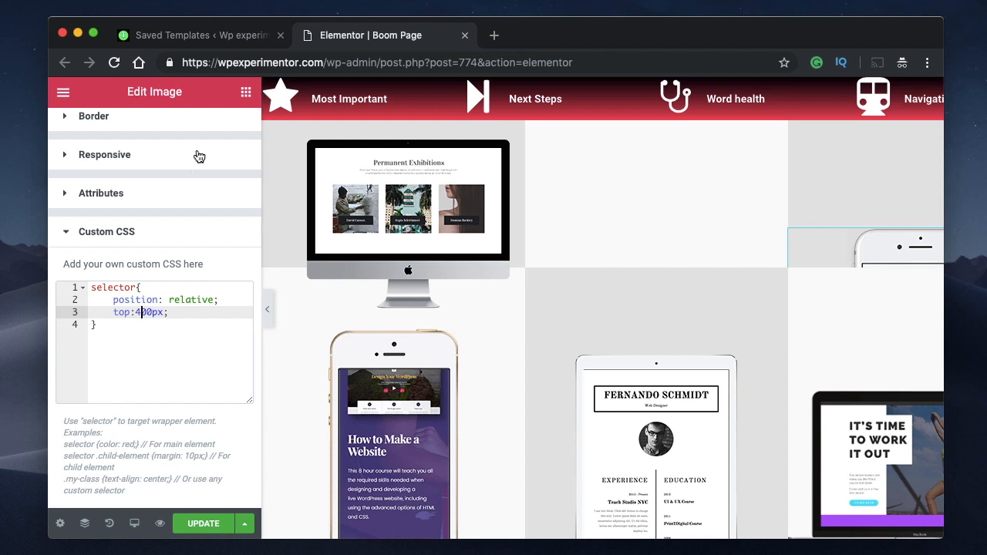
{"action": "scroll", "coordinate": [194, 177], "scroll_direction": "up", "scroll_amount": 5}
{"action": "left_click", "coordinate": [139, 173]}
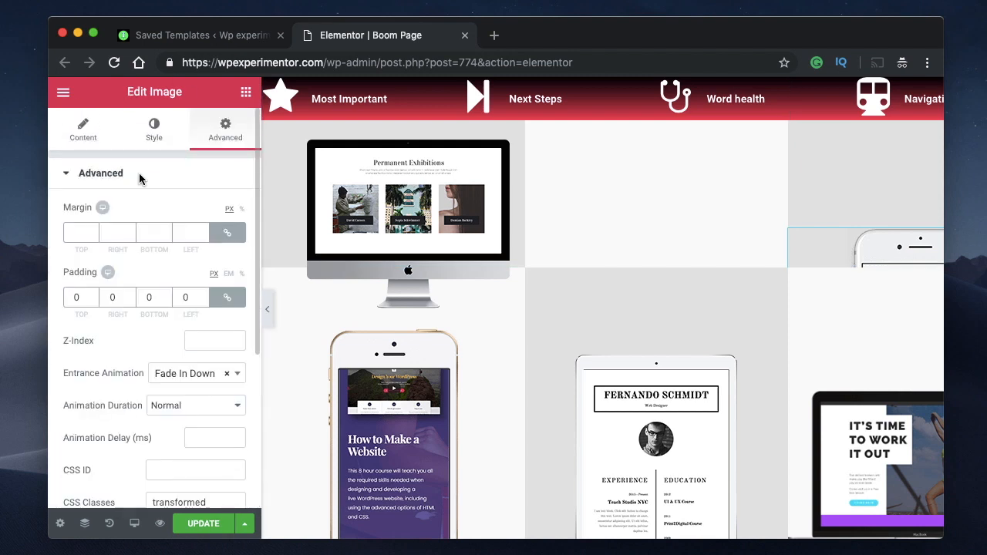
{"action": "left_click", "coordinate": [205, 344]}
{"action": "type", "text": "100"}
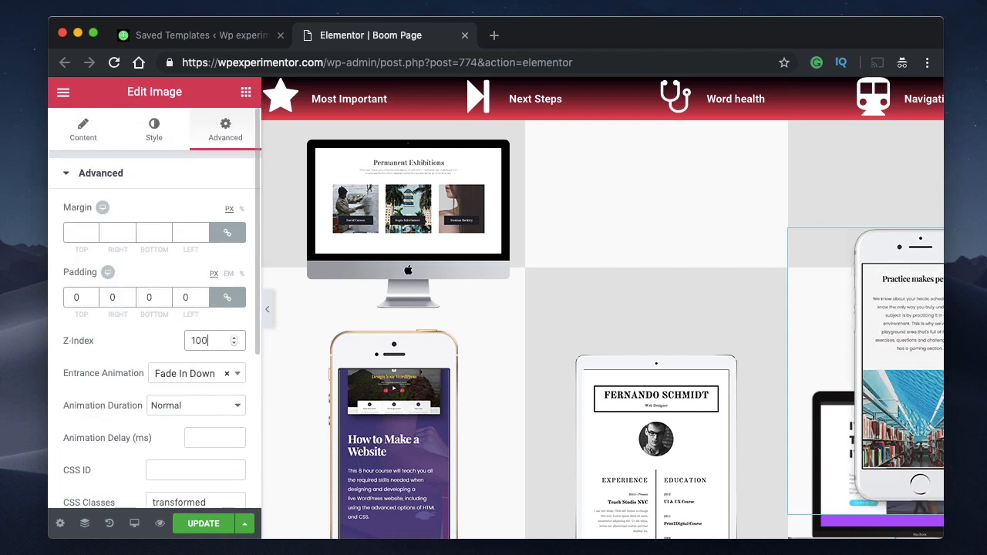
Examine the device images with the editing panel hidden, and reopen the white phone image's custom CSS for review
{"action": "left_click", "coordinate": [268, 308]}
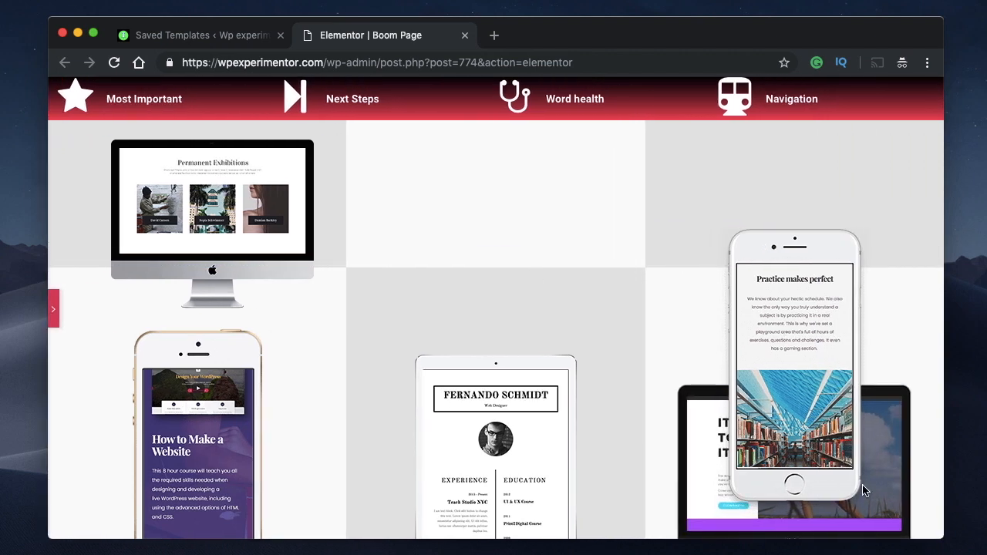
{"action": "scroll", "coordinate": [908, 432], "scroll_direction": "up", "scroll_amount": 2}
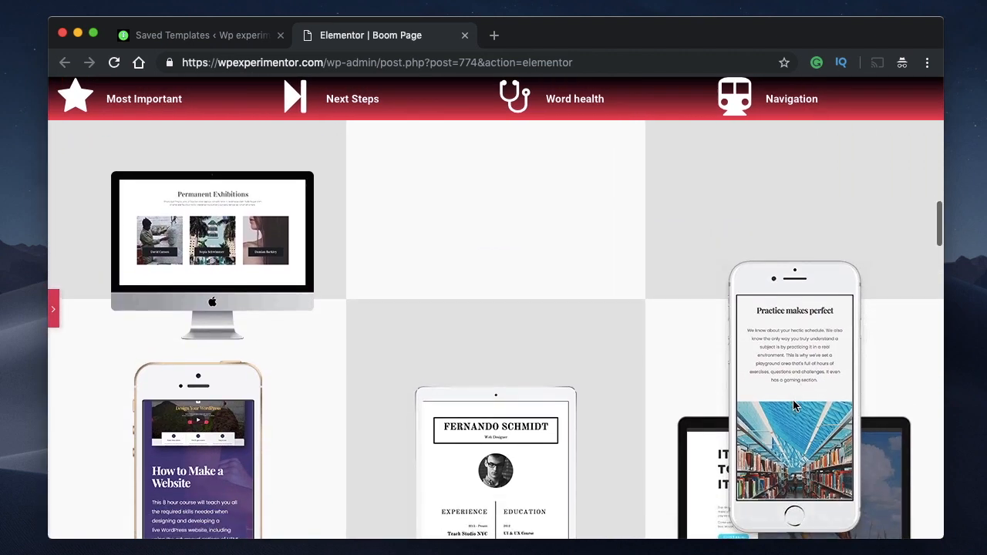
{"action": "scroll", "coordinate": [793, 401], "scroll_direction": "up", "scroll_amount": 5}
{"action": "scroll", "coordinate": [760, 452], "scroll_direction": "down", "scroll_amount": 3}
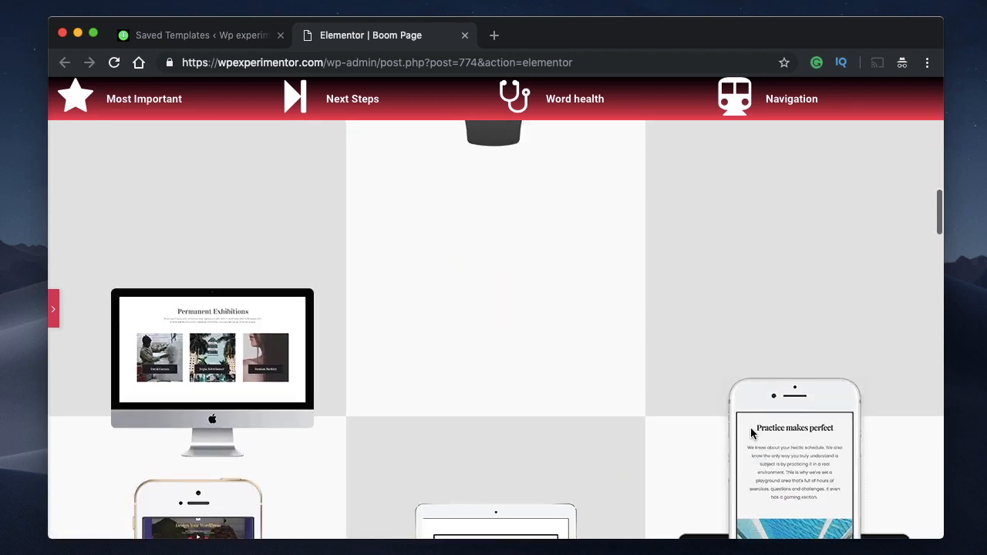
{"action": "scroll", "coordinate": [776, 434], "scroll_direction": "up", "scroll_amount": 3}
{"action": "scroll", "coordinate": [774, 465], "scroll_direction": "down", "scroll_amount": 2}
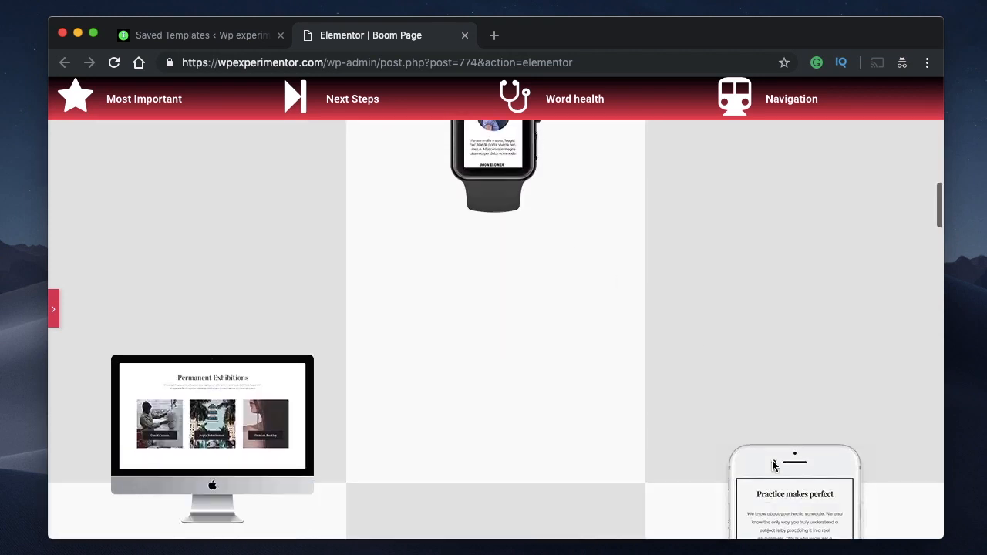
{"action": "scroll", "coordinate": [773, 465], "scroll_direction": "down", "scroll_amount": 2}
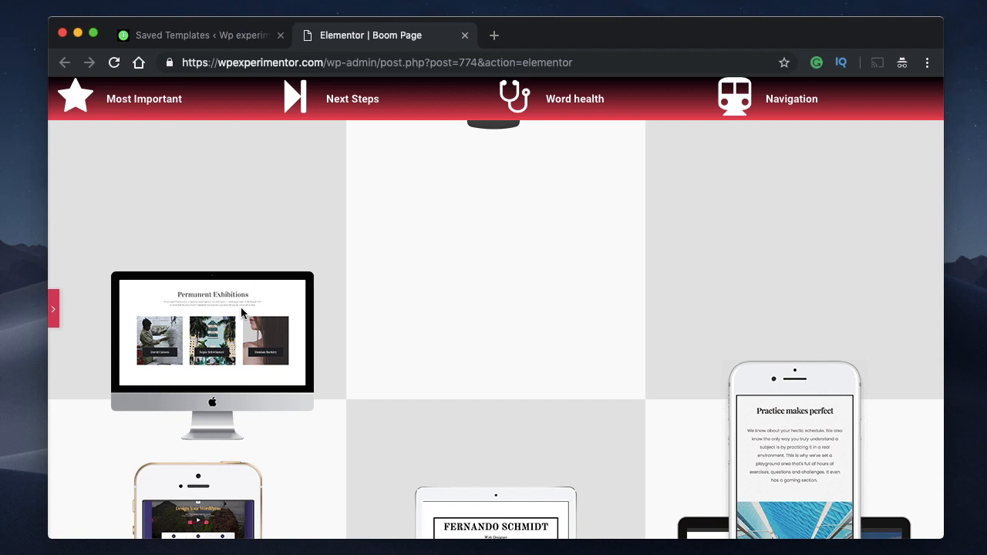
{"action": "left_click", "coordinate": [52, 308]}
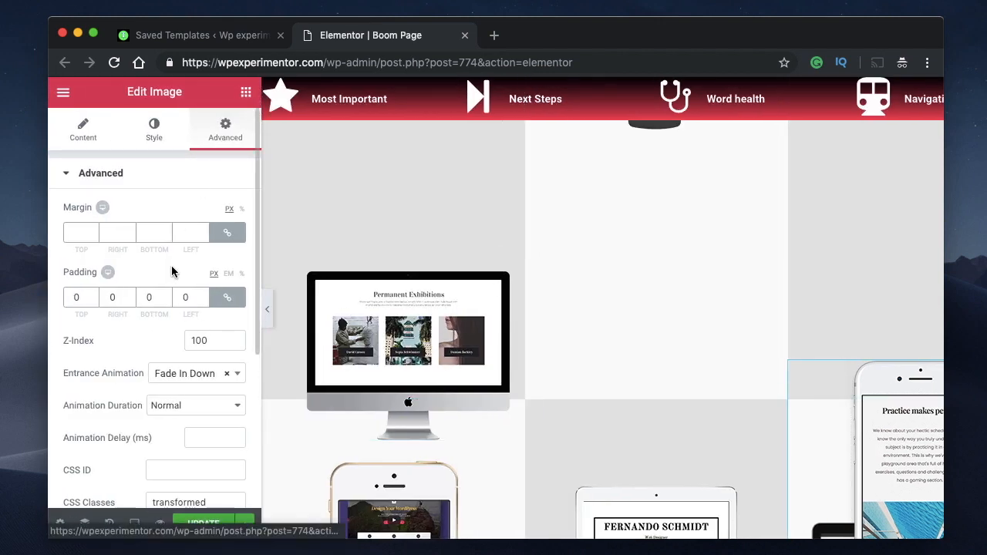
{"action": "scroll", "coordinate": [172, 272], "scroll_direction": "down", "scroll_amount": 4}
{"action": "left_click", "coordinate": [161, 501]}
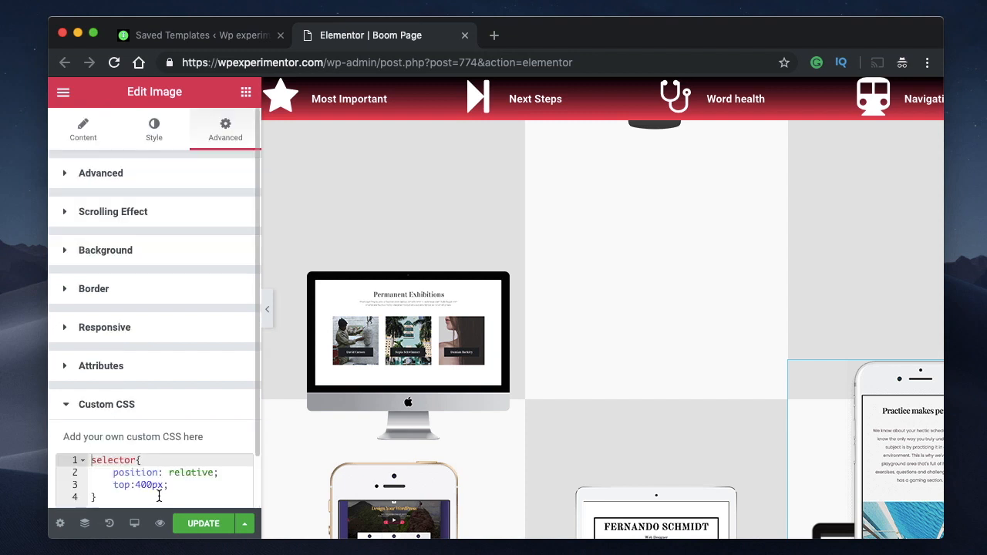
Copy the desktop monitor image's whole custom CSS rule and delete it from that image
{"action": "left_click", "coordinate": [417, 393]}
{"action": "scroll", "coordinate": [485, 234], "scroll_direction": "up", "scroll_amount": 2}
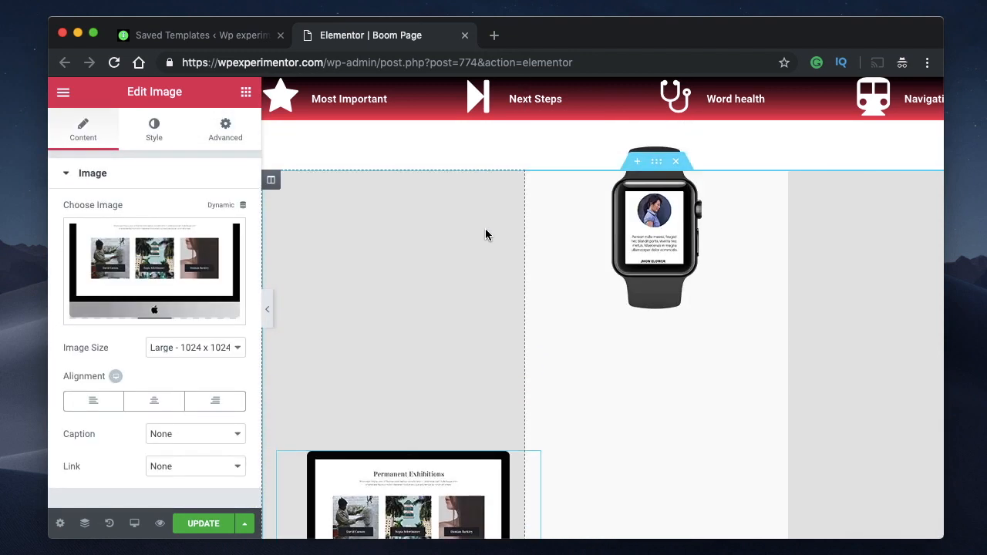
{"action": "scroll", "coordinate": [486, 234], "scroll_direction": "up", "scroll_amount": 1}
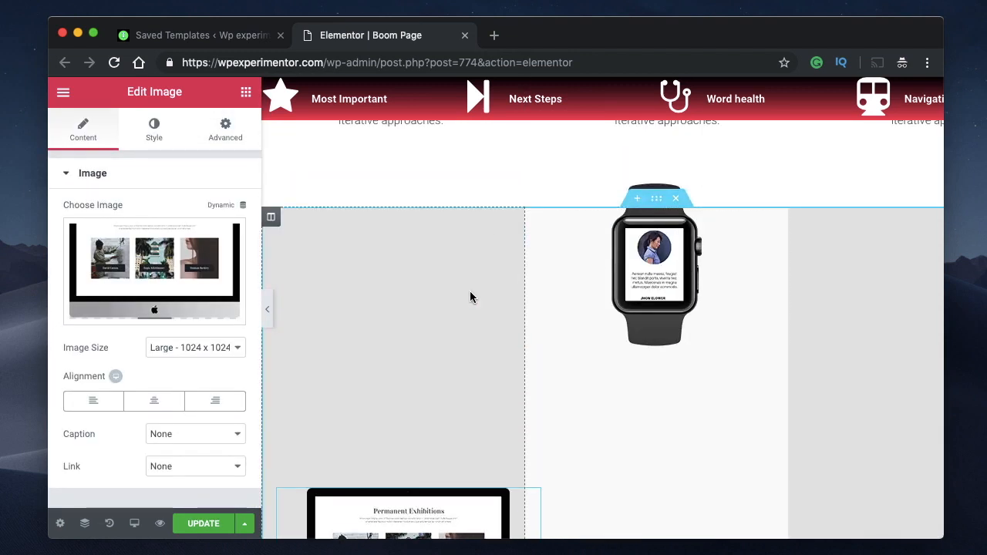
{"action": "scroll", "coordinate": [470, 291], "scroll_direction": "down", "scroll_amount": 4}
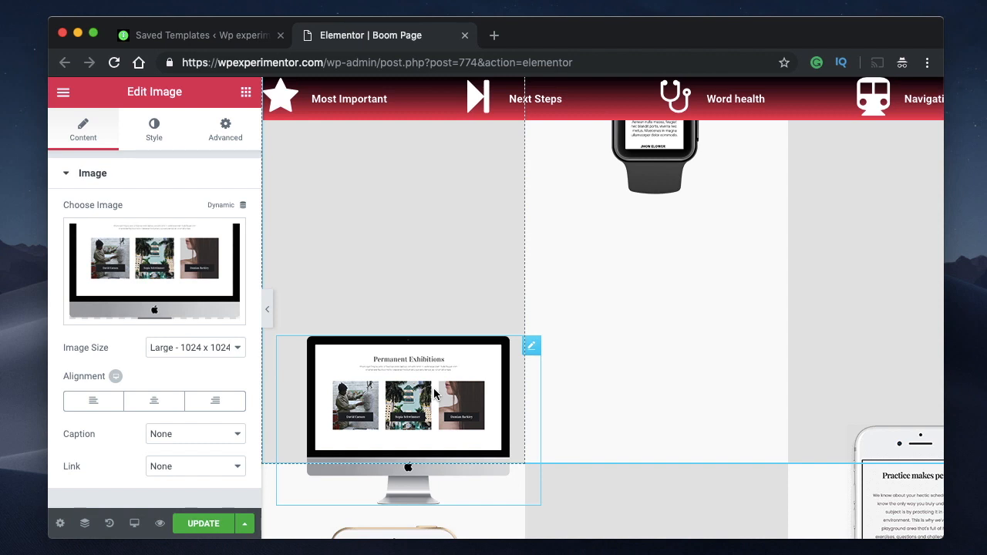
{"action": "left_click", "coordinate": [225, 128]}
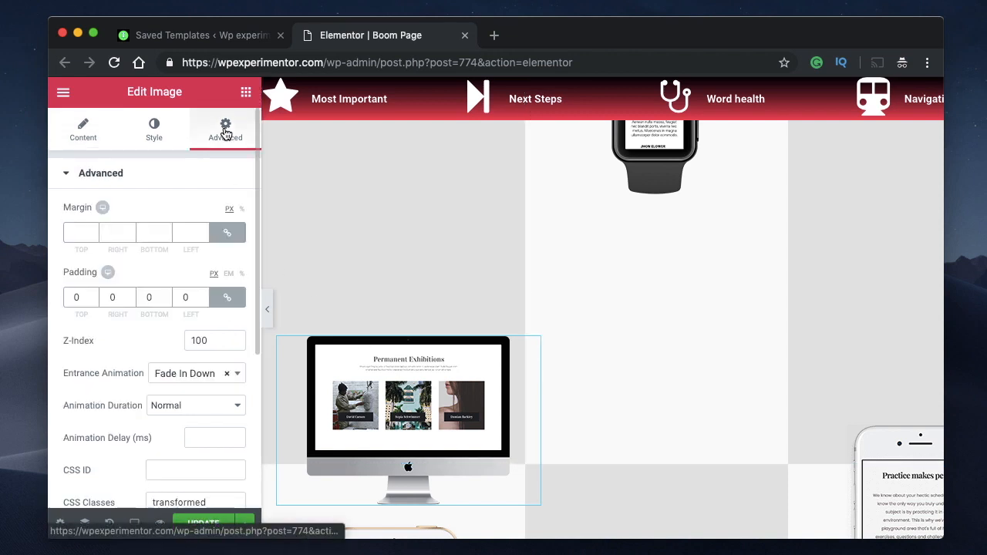
{"action": "scroll", "coordinate": [166, 397], "scroll_direction": "down", "scroll_amount": 2}
{"action": "scroll", "coordinate": [165, 391], "scroll_direction": "down", "scroll_amount": 3}
{"action": "left_click", "coordinate": [131, 488]}
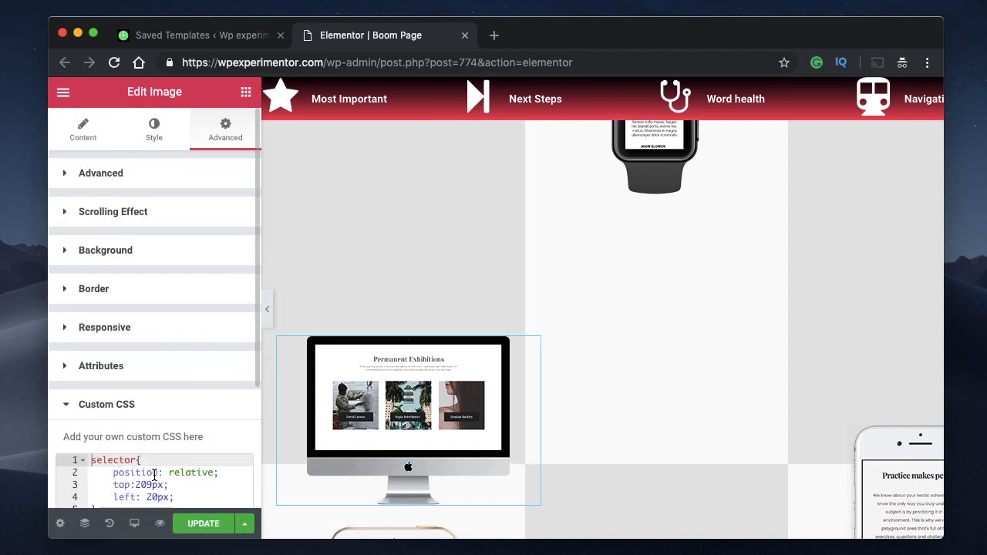
{"action": "left_click", "coordinate": [153, 472]}
{"action": "key", "text": "super+a"}
{"action": "key", "text": "super+c"}
{"action": "key", "text": "BackSpace"}
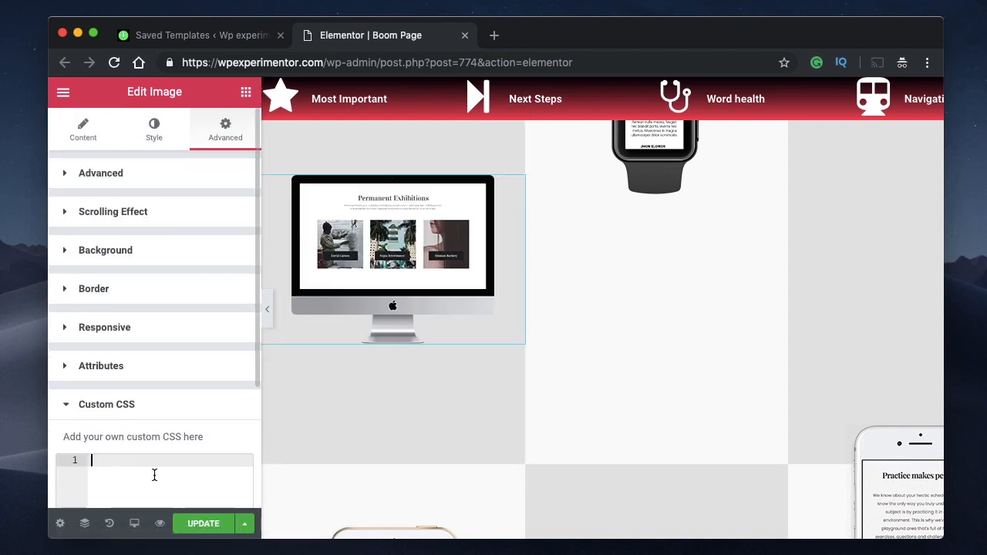
{"action": "left_click", "coordinate": [172, 404]}
Delete the entire custom CSS rule from the watch image
{"action": "left_click", "coordinate": [664, 159]}
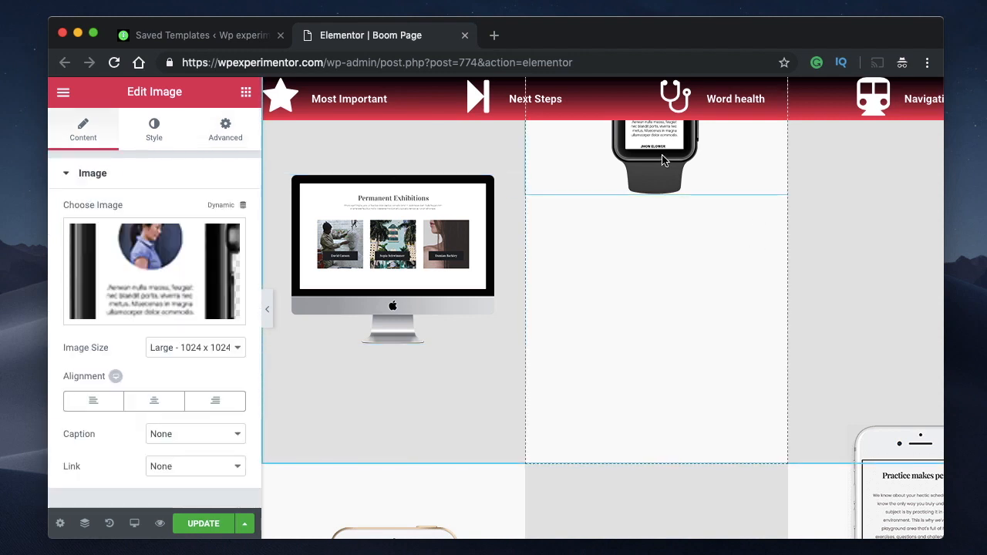
{"action": "left_click", "coordinate": [229, 127]}
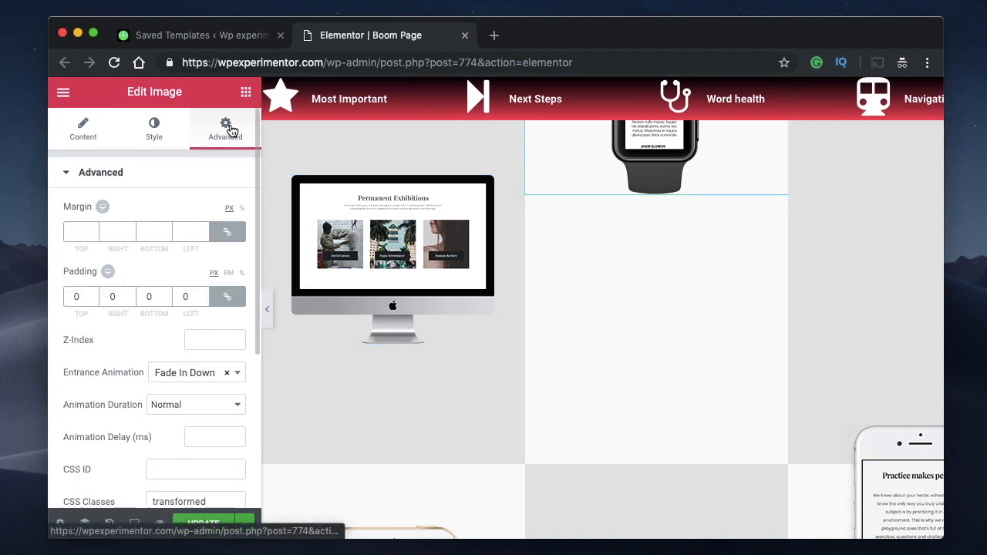
{"action": "scroll", "coordinate": [172, 400], "scroll_direction": "down", "scroll_amount": 3}
{"action": "left_click", "coordinate": [181, 491]}
{"action": "left_click", "coordinate": [170, 476]}
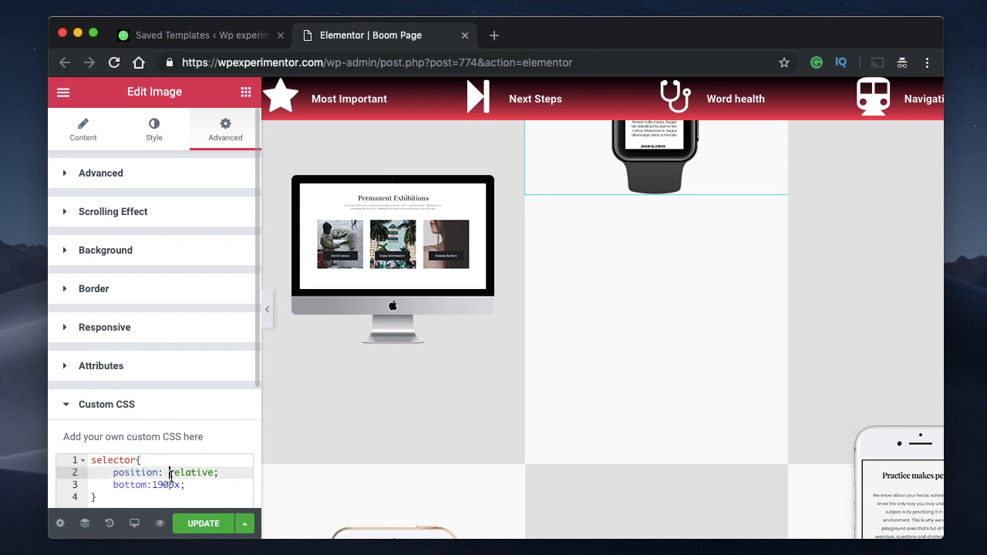
{"action": "key", "text": "super+a"}
{"action": "key", "text": "BackSpace"}
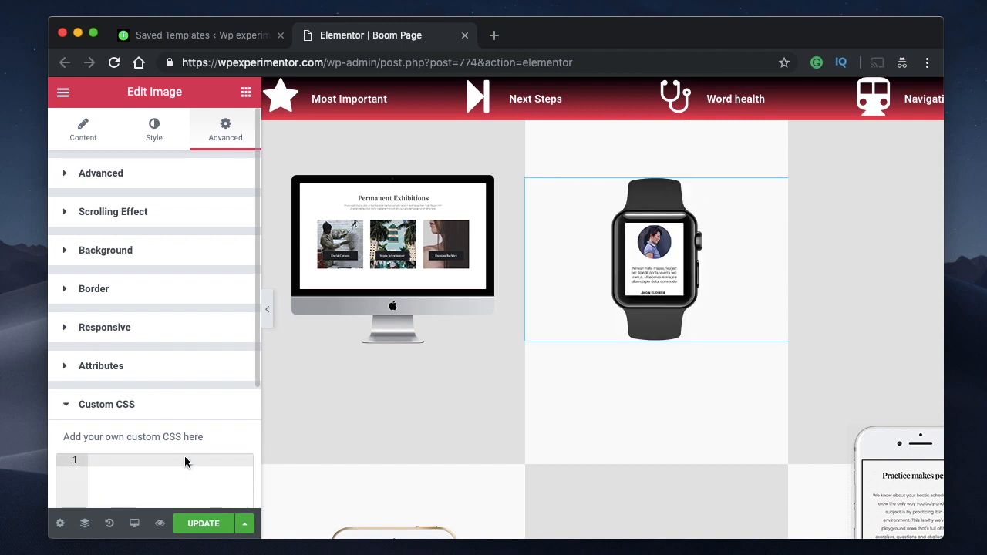
{"action": "left_click", "coordinate": [142, 414]}
Delete the white phone image's entire custom CSS rule and view the device images with the editing panel hidden
{"action": "scroll", "coordinate": [791, 387], "scroll_direction": "down", "scroll_amount": 3}
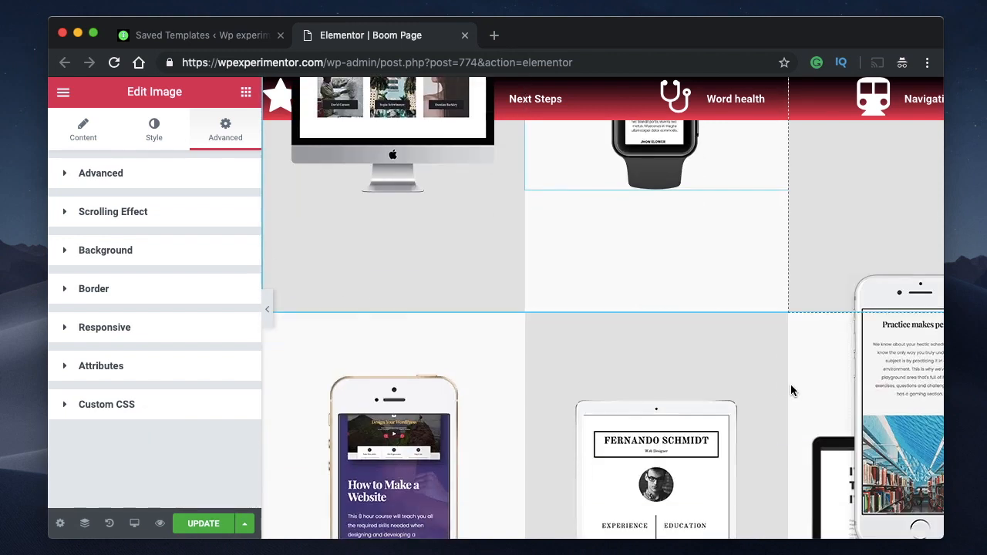
{"action": "left_click", "coordinate": [904, 356]}
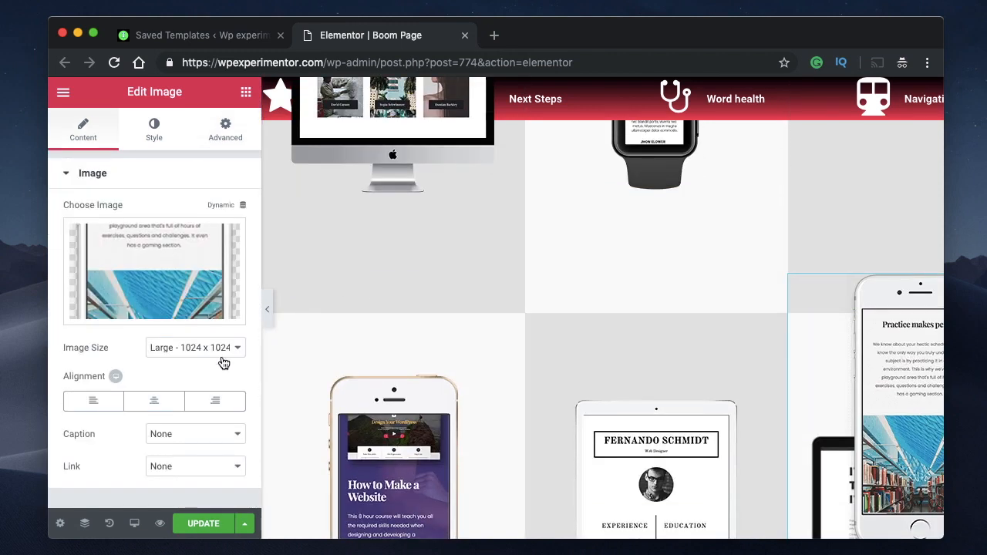
{"action": "left_click", "coordinate": [228, 134]}
{"action": "scroll", "coordinate": [161, 381], "scroll_direction": "down", "scroll_amount": 5}
{"action": "left_click", "coordinate": [149, 493]}
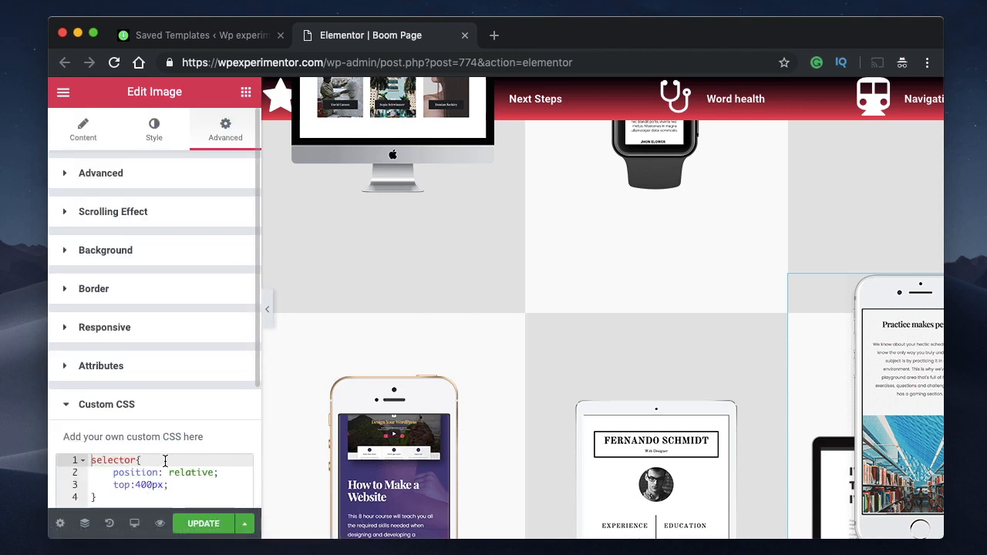
{"action": "key", "text": "super+a"}
{"action": "key", "text": "BackSpace"}
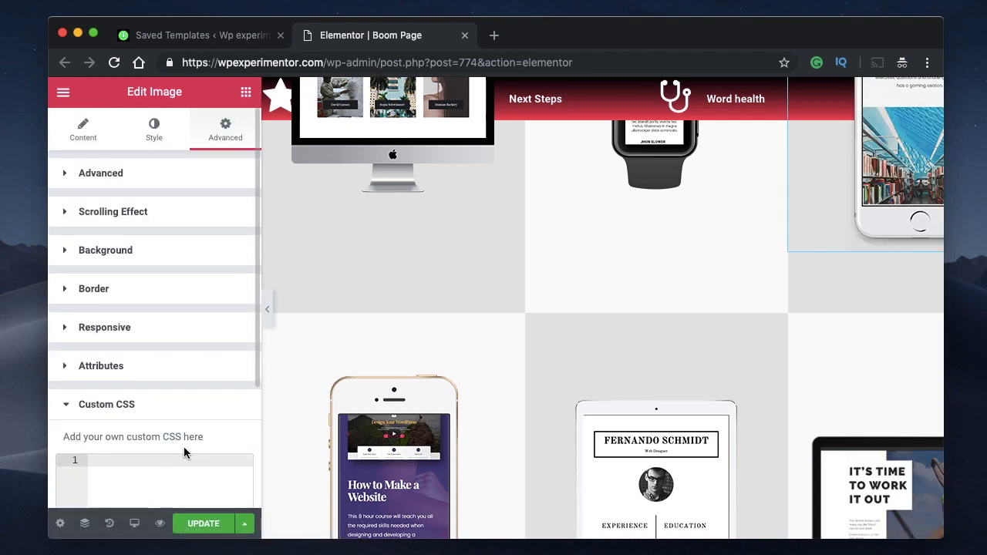
{"action": "left_click", "coordinate": [193, 401]}
{"action": "scroll", "coordinate": [648, 362], "scroll_direction": "up", "scroll_amount": 3}
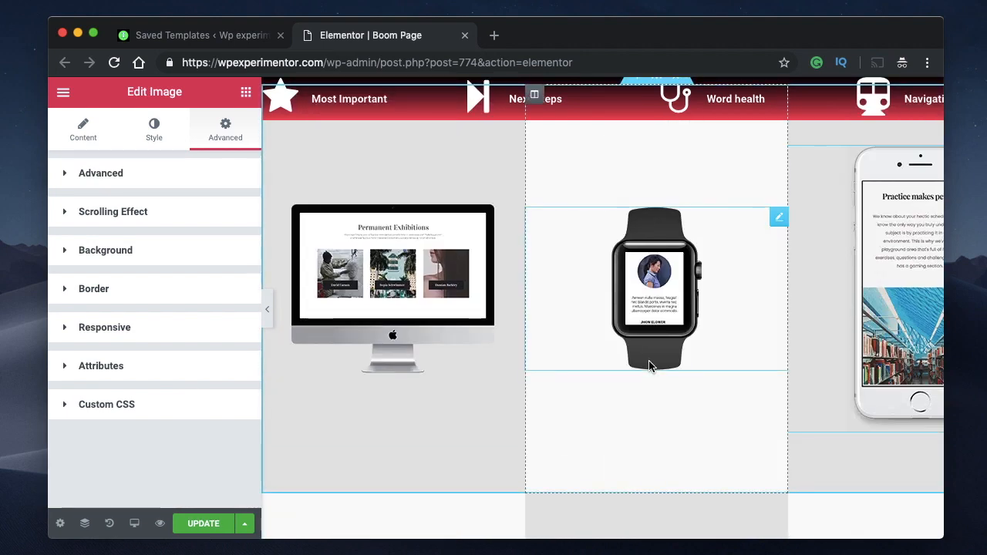
{"action": "left_click", "coordinate": [267, 308]}
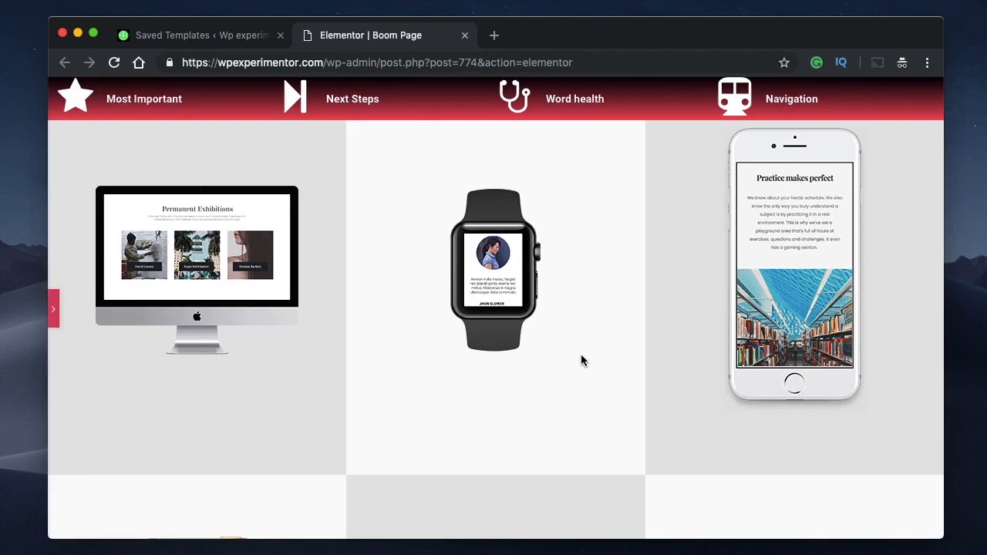
{"action": "scroll", "coordinate": [731, 302], "scroll_direction": "down", "scroll_amount": 2}
{"action": "scroll", "coordinate": [731, 302], "scroll_direction": "up", "scroll_amount": 4}
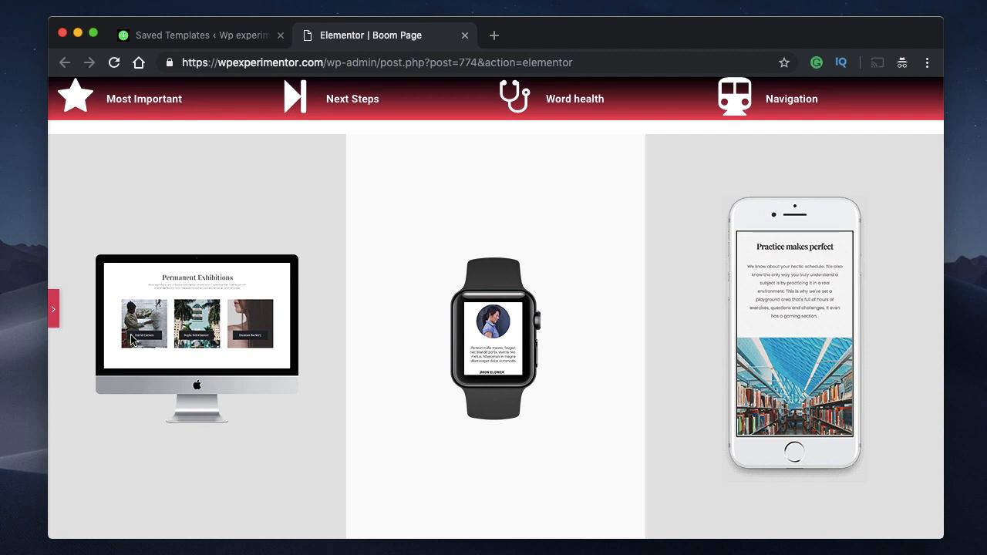
{"action": "left_click", "coordinate": [54, 313]}
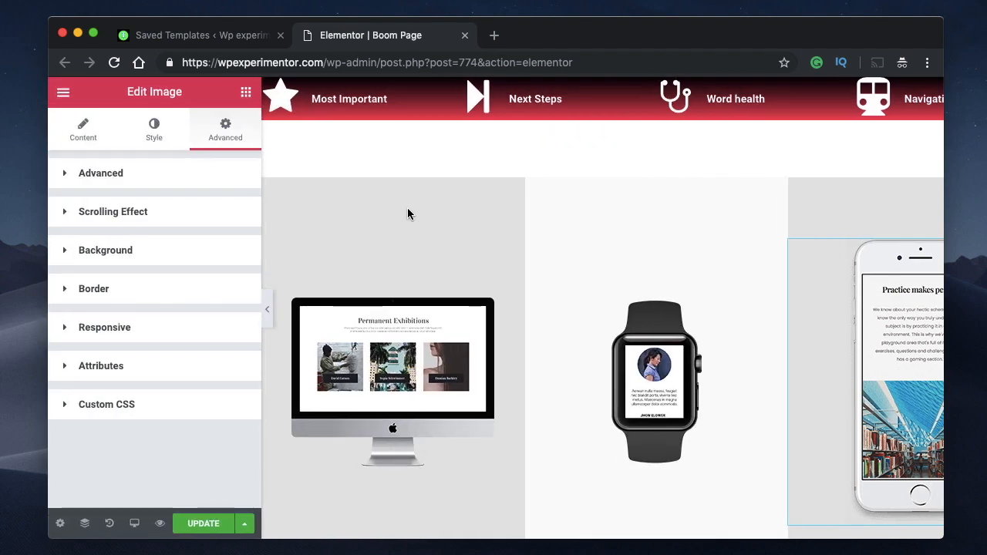
Paste the copied rule with position relative, top 209px and left 20px into the custom CSS of the section holding the monitor, watch and phone
{"action": "left_click", "coordinate": [654, 177]}
{"action": "scroll", "coordinate": [648, 174], "scroll_direction": "up", "scroll_amount": 4}
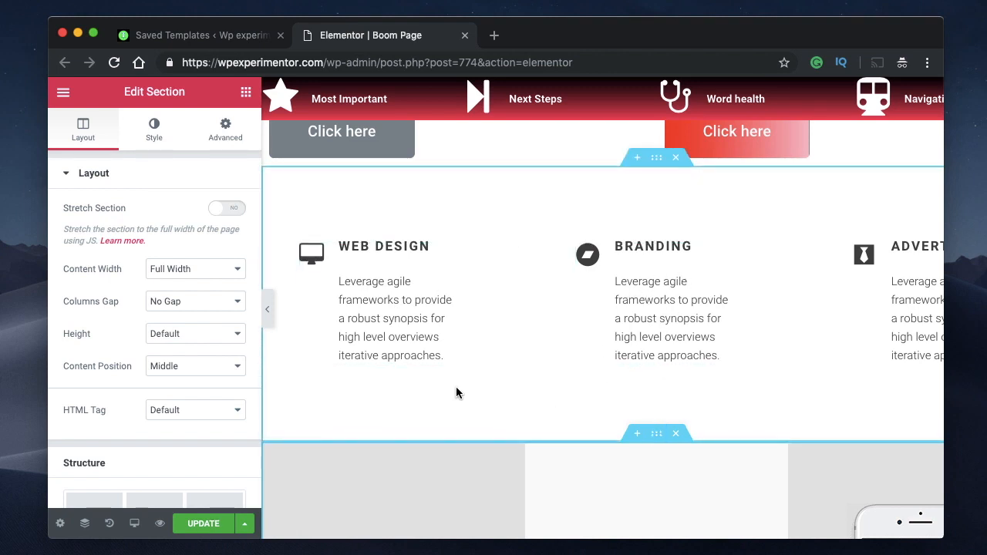
{"action": "left_click", "coordinate": [221, 134]}
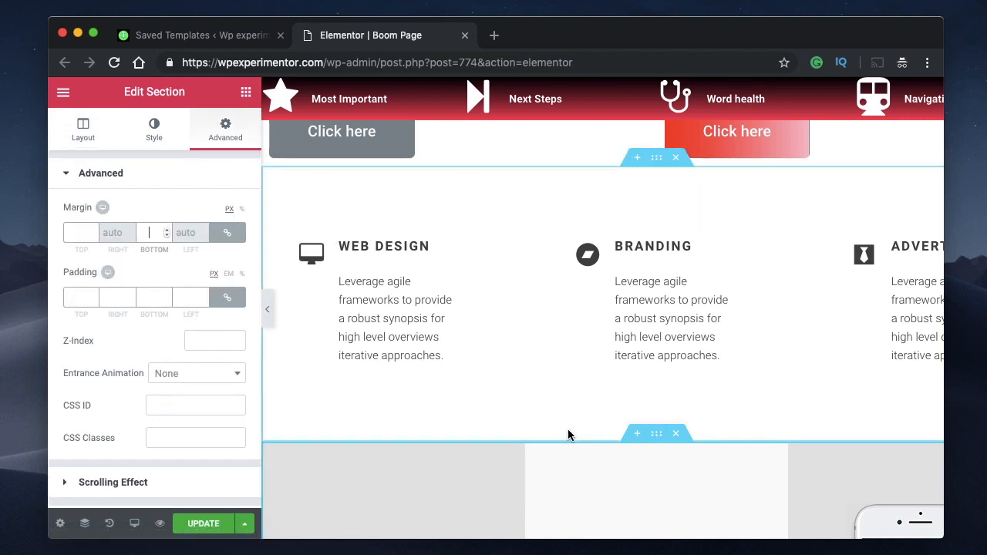
{"action": "scroll", "coordinate": [567, 436], "scroll_direction": "down", "scroll_amount": 2}
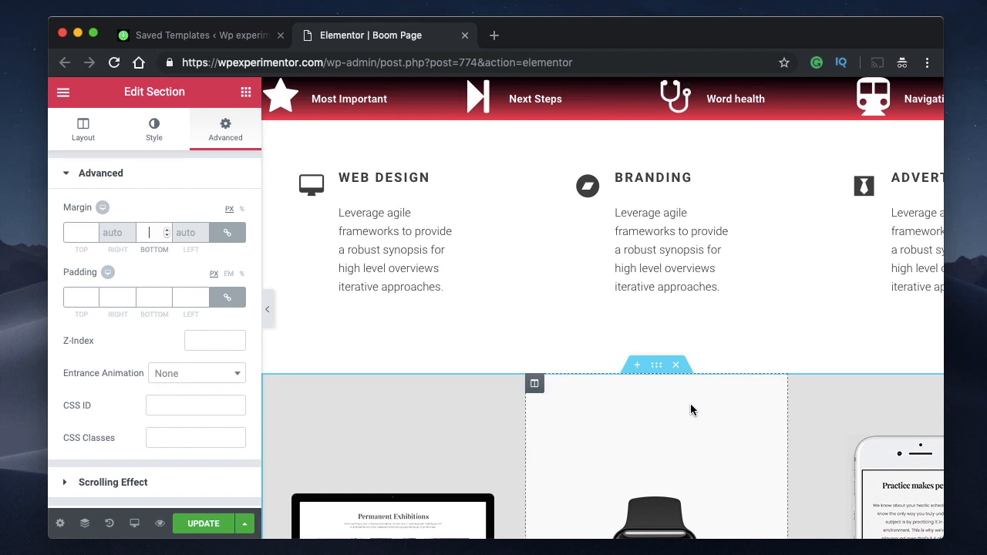
{"action": "scroll", "coordinate": [193, 357], "scroll_direction": "down", "scroll_amount": 3}
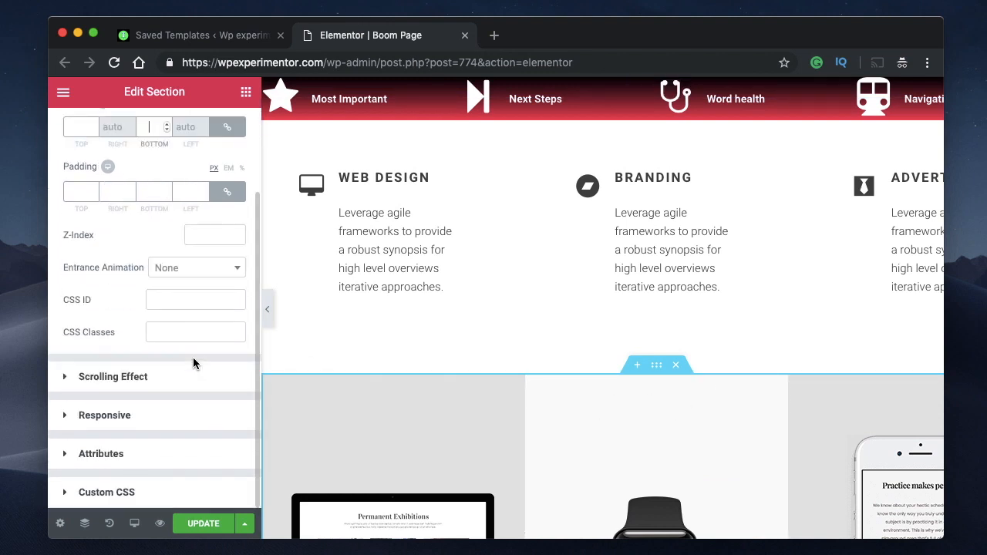
{"action": "left_click", "coordinate": [155, 486]}
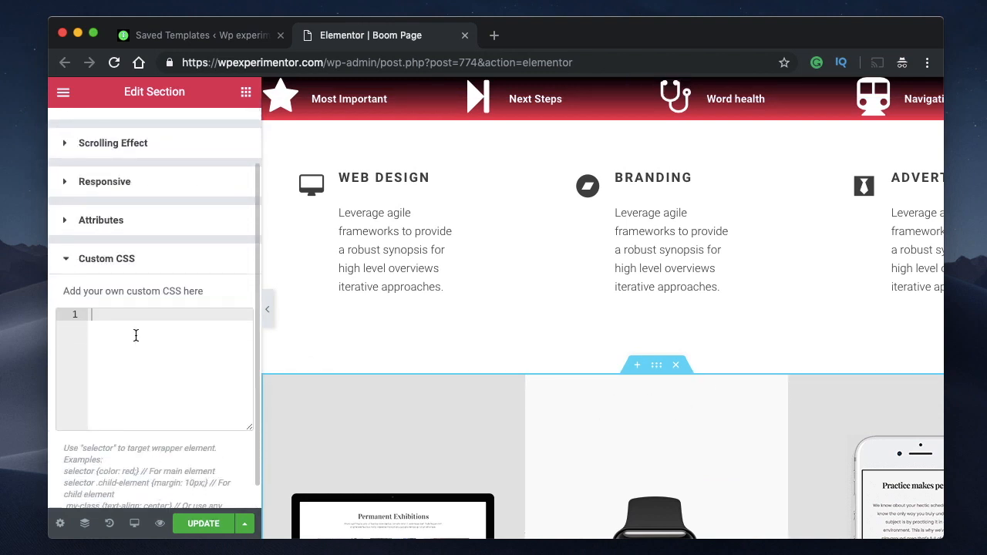
{"action": "type", "text": "sel"}
{"action": "key", "text": "Return"}
{"action": "type", "text": "{"}
{"action": "key", "text": "Return"}
{"action": "key", "text": "super+a"}
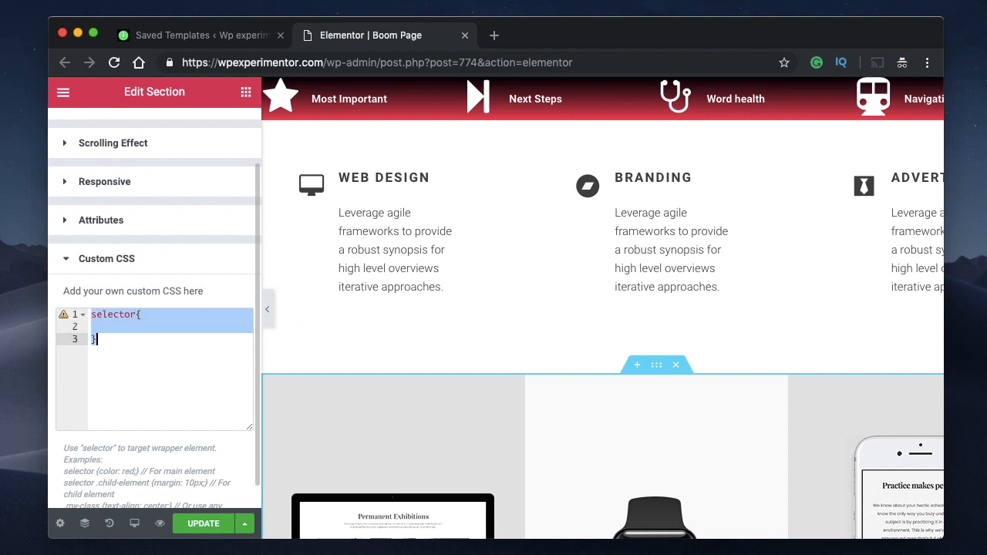
{"action": "key", "text": "super+v"}
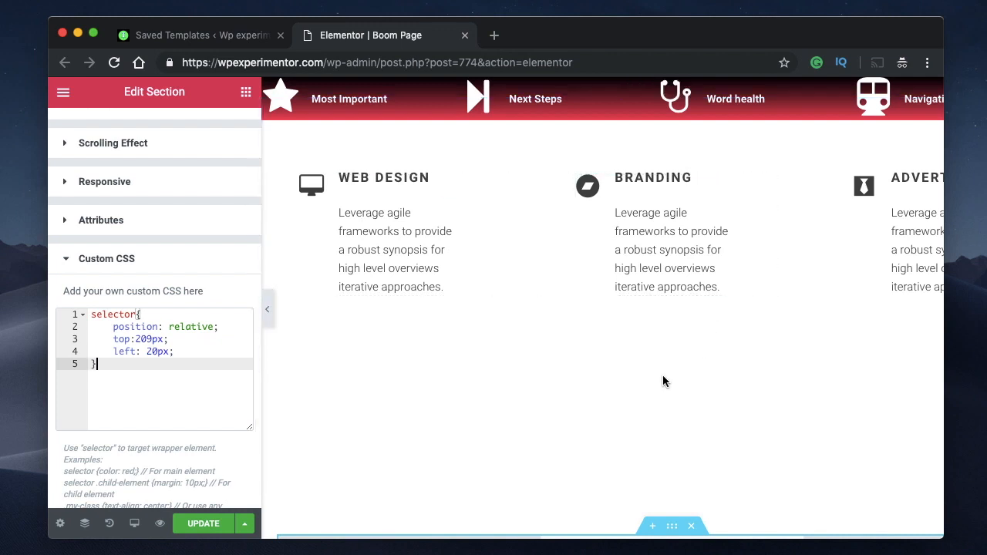
Try a top value of -209px in the device section's custom CSS, and restore 209px to inspect its overlap with the section below
{"action": "left_click", "coordinate": [135, 340]}
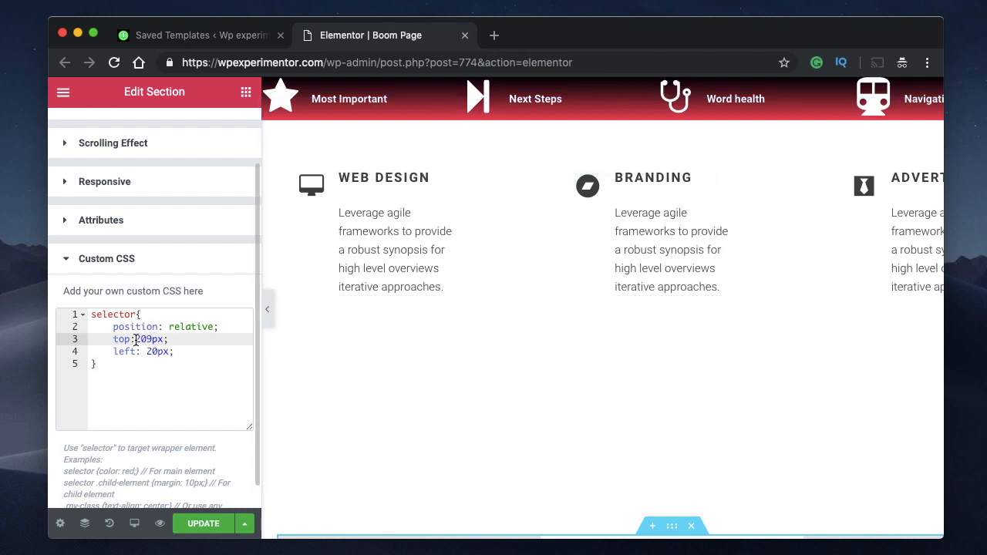
{"action": "type", "text": "-"}
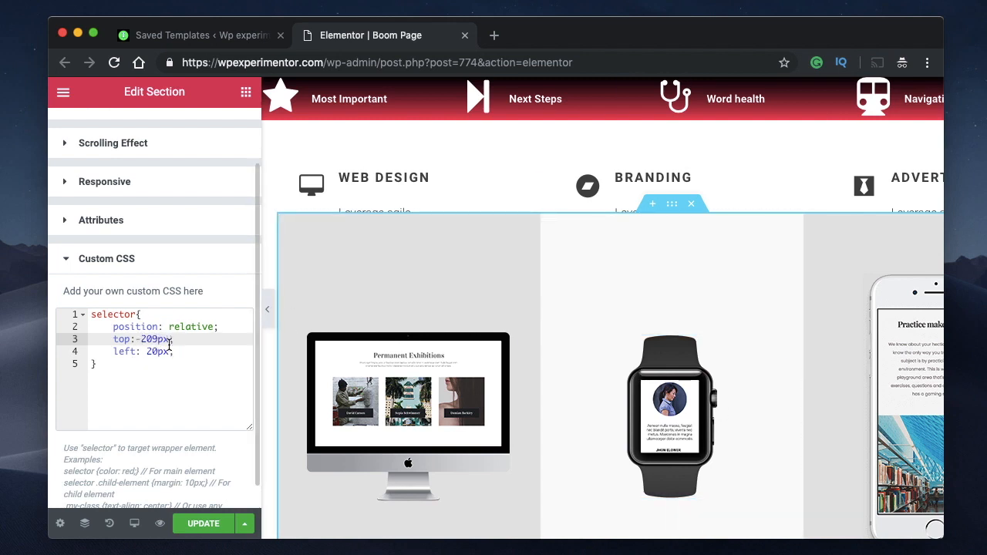
{"action": "left_click", "coordinate": [140, 339]}
{"action": "key", "text": "BackSpace"}
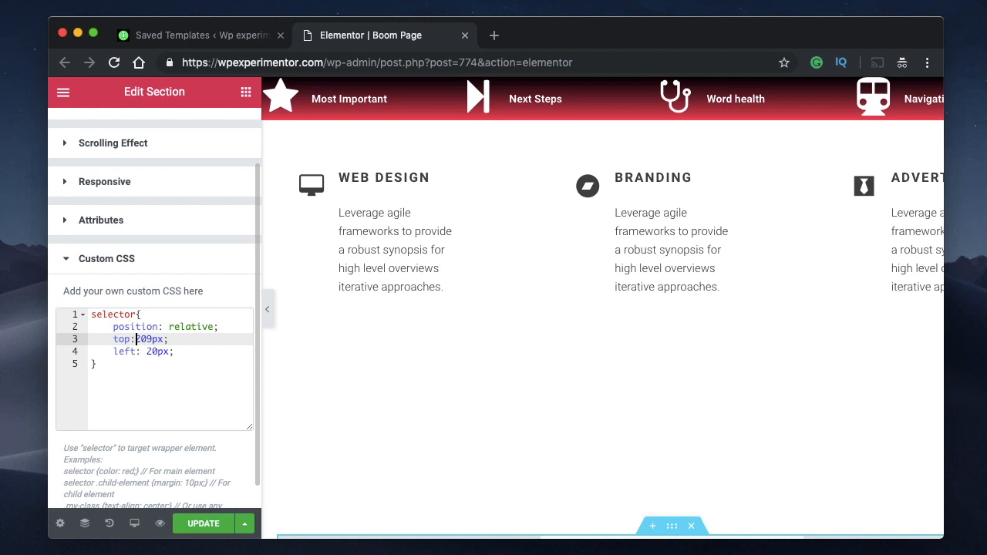
{"action": "scroll", "coordinate": [576, 430], "scroll_direction": "down", "scroll_amount": 5}
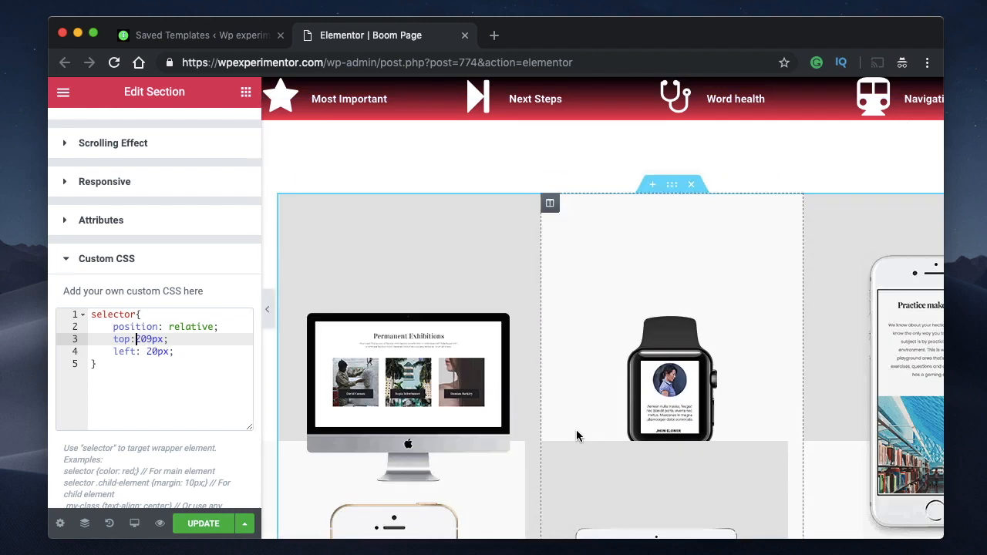
{"action": "scroll", "coordinate": [576, 430], "scroll_direction": "down", "scroll_amount": 1}
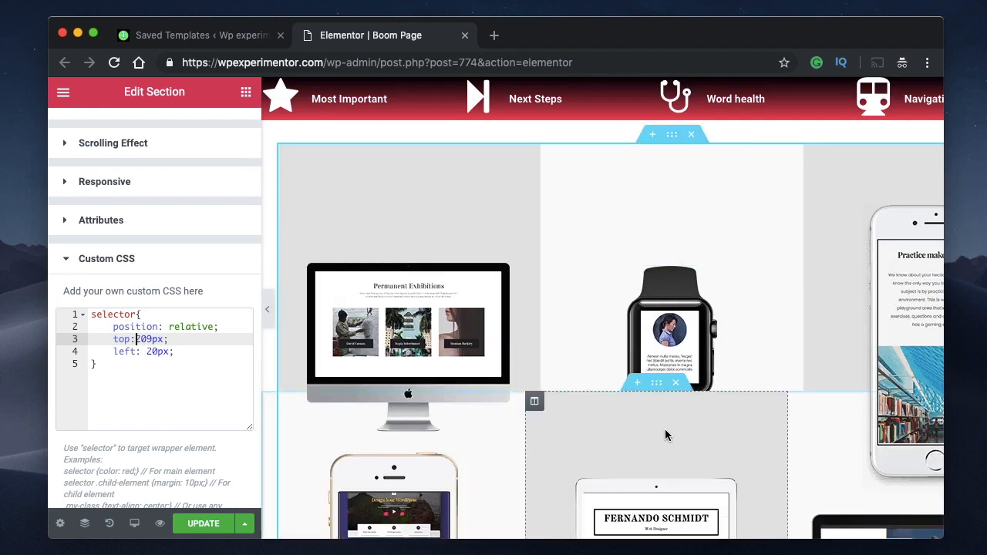
{"action": "scroll", "coordinate": [668, 435], "scroll_direction": "down", "scroll_amount": 3}
{"action": "scroll", "coordinate": [668, 435], "scroll_direction": "up", "scroll_amount": 2}
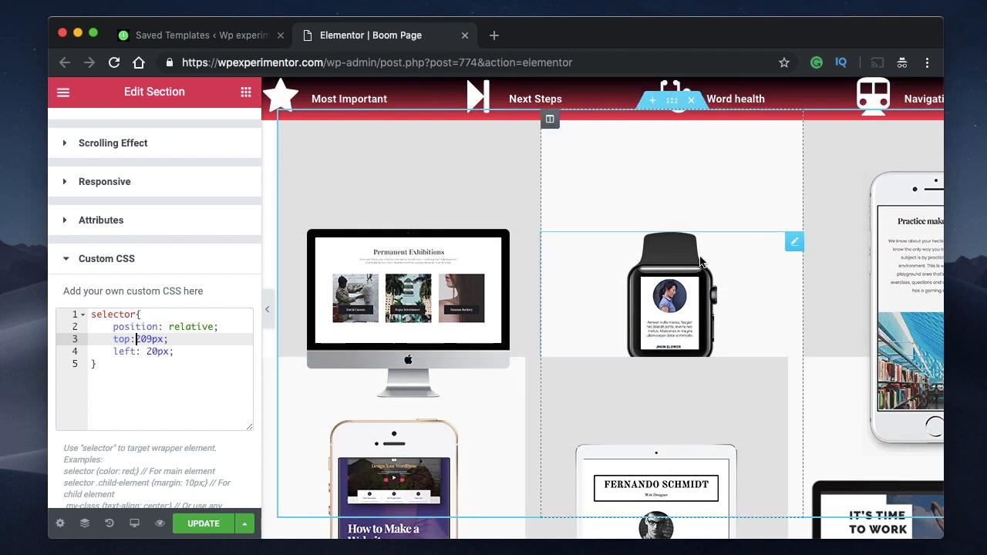
{"action": "scroll", "coordinate": [700, 255], "scroll_direction": "up", "scroll_amount": 2}
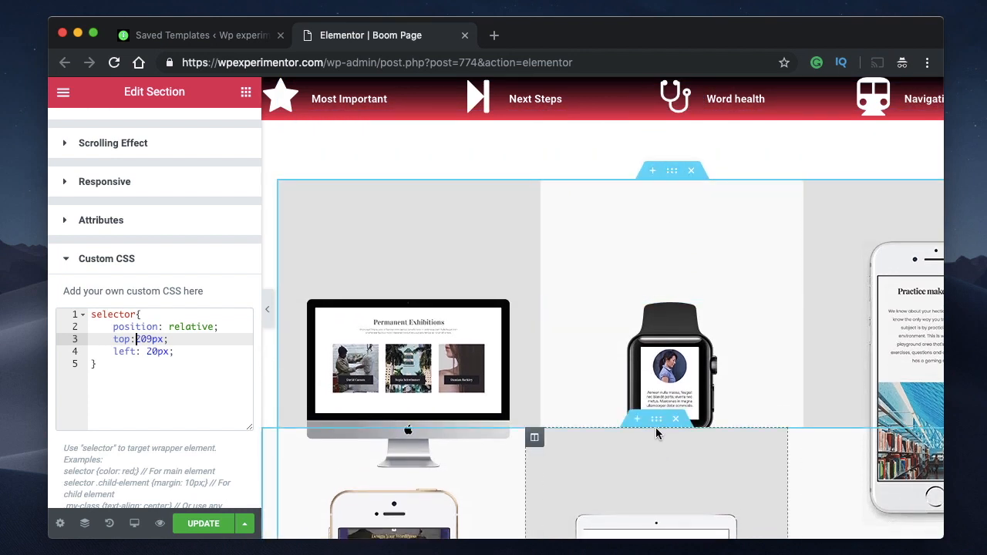
Set the device section's top value to -209px and give the Web Design and Branding section above a Z-Index of 100
{"action": "type", "text": "-"}
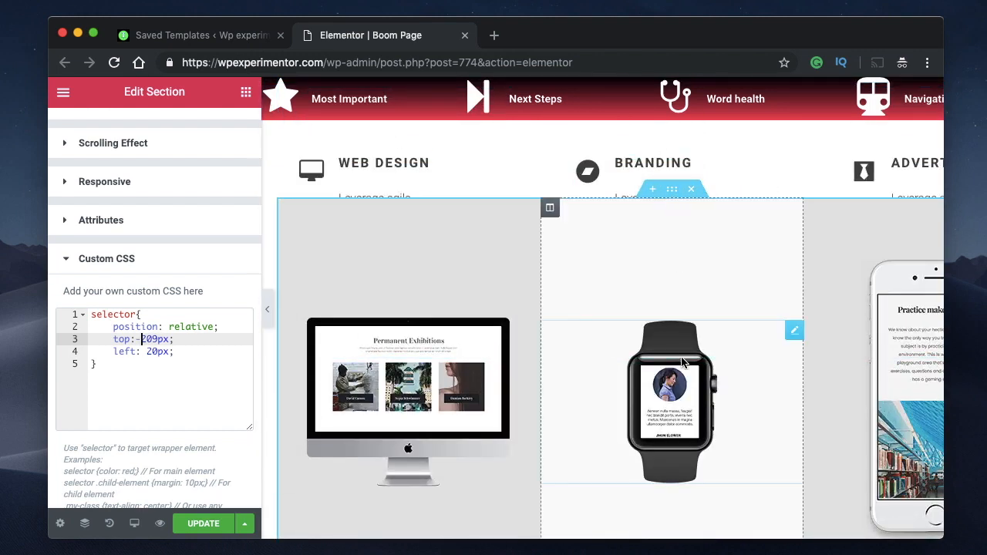
{"action": "scroll", "coordinate": [678, 354], "scroll_direction": "up", "scroll_amount": 1}
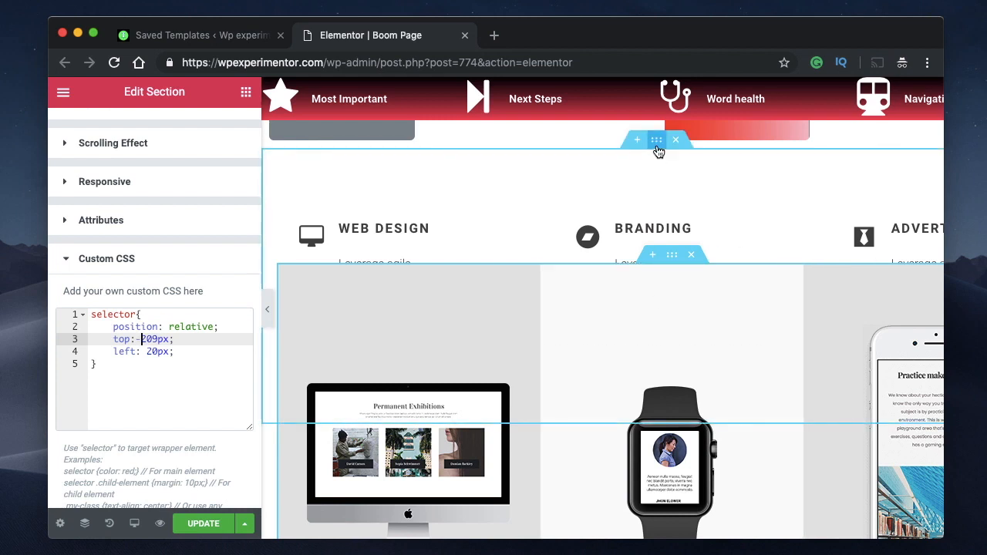
{"action": "left_click", "coordinate": [656, 140]}
{"action": "left_click", "coordinate": [225, 131]}
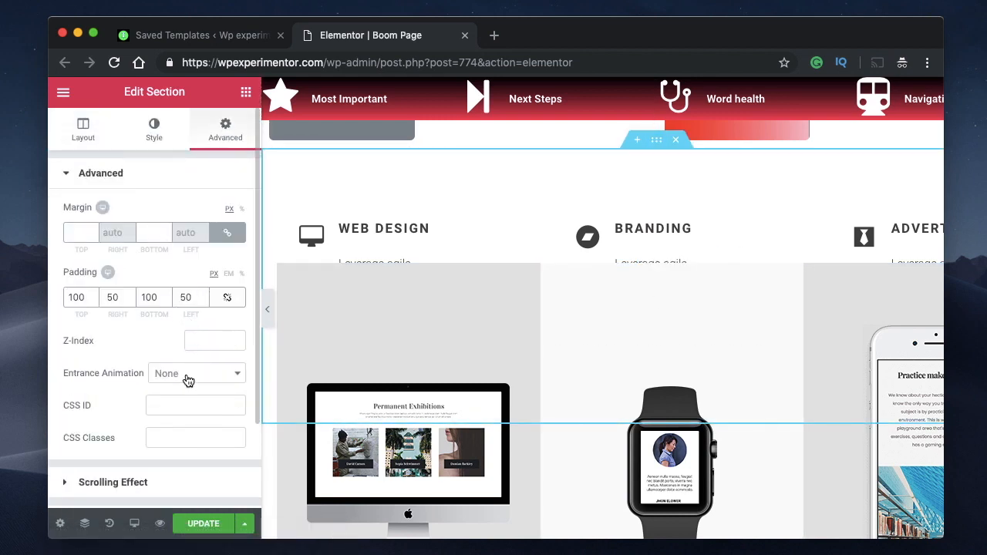
{"action": "left_click", "coordinate": [203, 342]}
{"action": "type", "text": "100"}
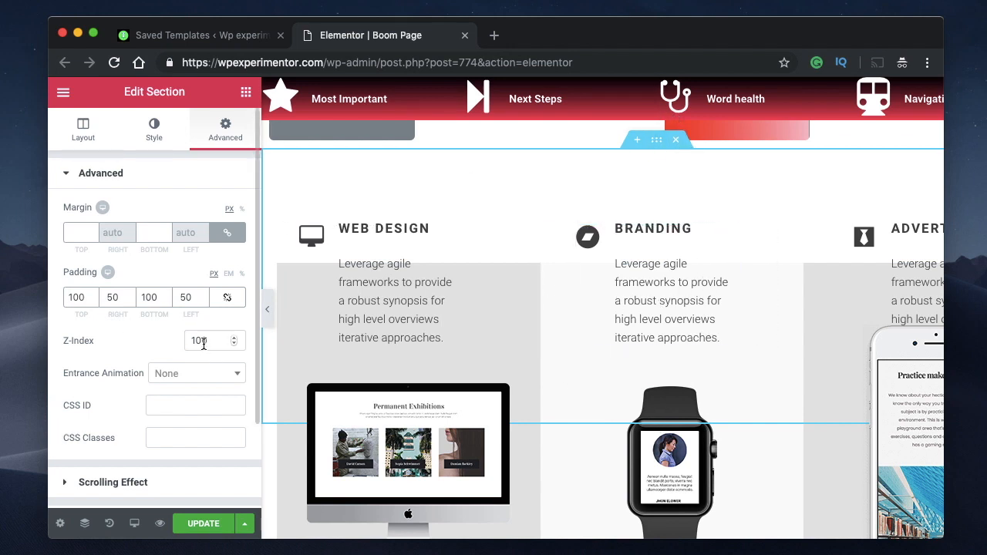
Undo the Z-Index on the Web Design and Branding section and the device section's negative top value
{"action": "left_click", "coordinate": [615, 470]}
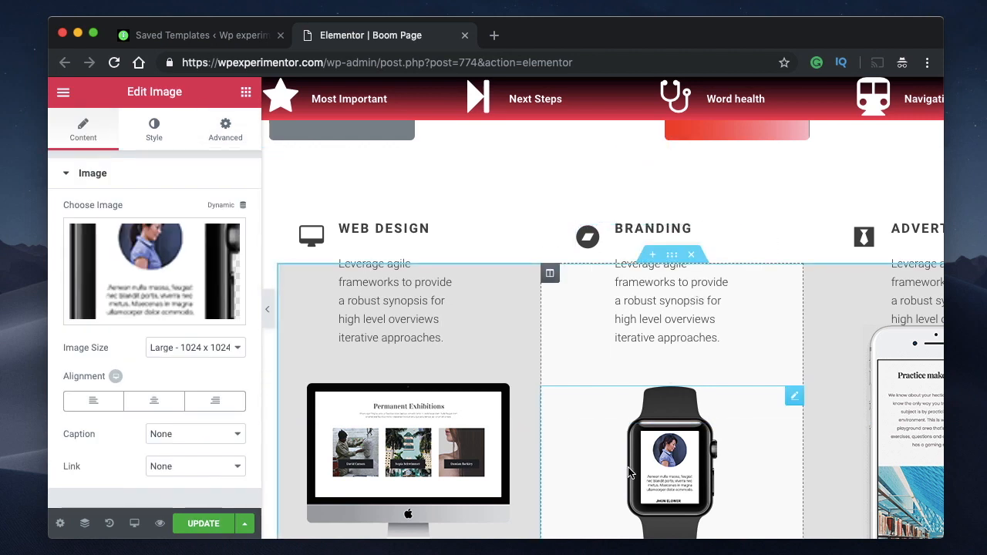
{"action": "key", "text": "super+z"}
{"action": "key", "text": "super+z"}
{"action": "scroll", "coordinate": [629, 468], "scroll_direction": "down", "scroll_amount": 5}
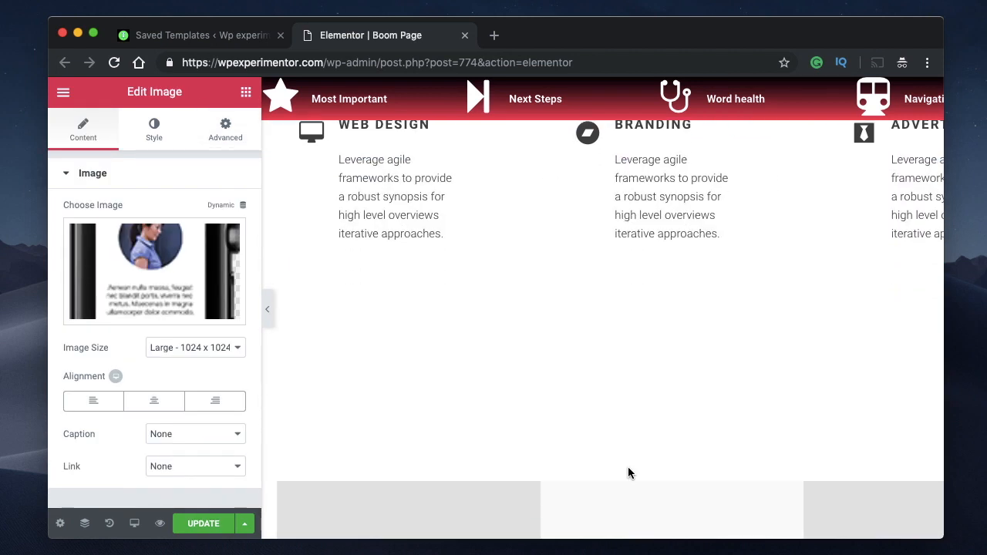
Copy the whole custom CSS rule of the section holding the monitor, watch and phone, and delete it from that section
{"action": "left_click", "coordinate": [671, 176]}
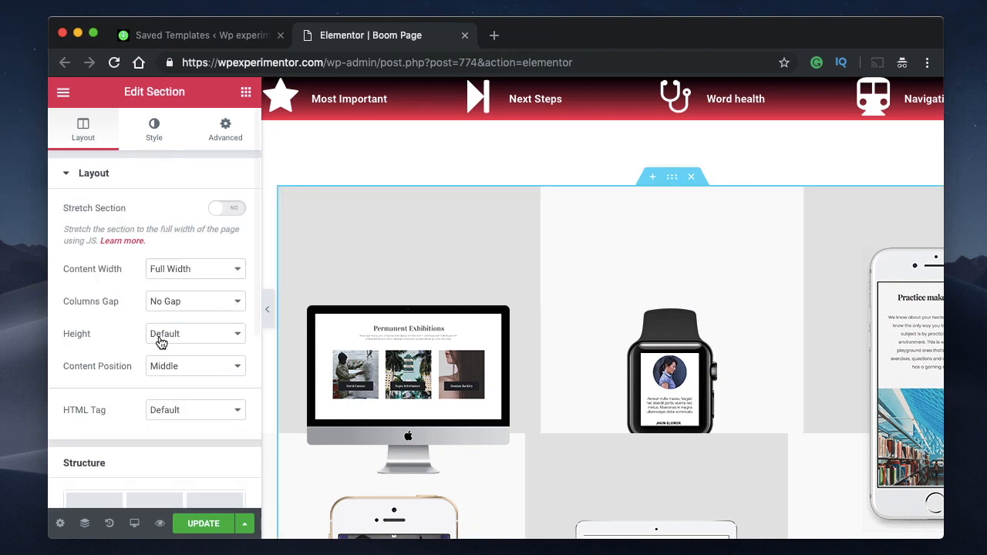
{"action": "scroll", "coordinate": [638, 279], "scroll_direction": "down", "scroll_amount": 3}
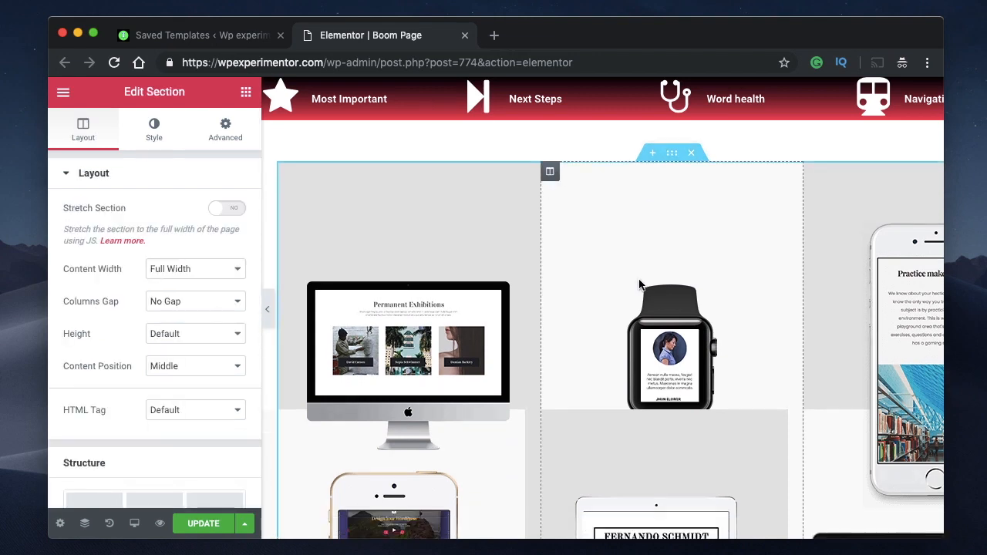
{"action": "scroll", "coordinate": [149, 352], "scroll_direction": "down", "scroll_amount": 5}
{"action": "scroll", "coordinate": [146, 456], "scroll_direction": "up", "scroll_amount": 5}
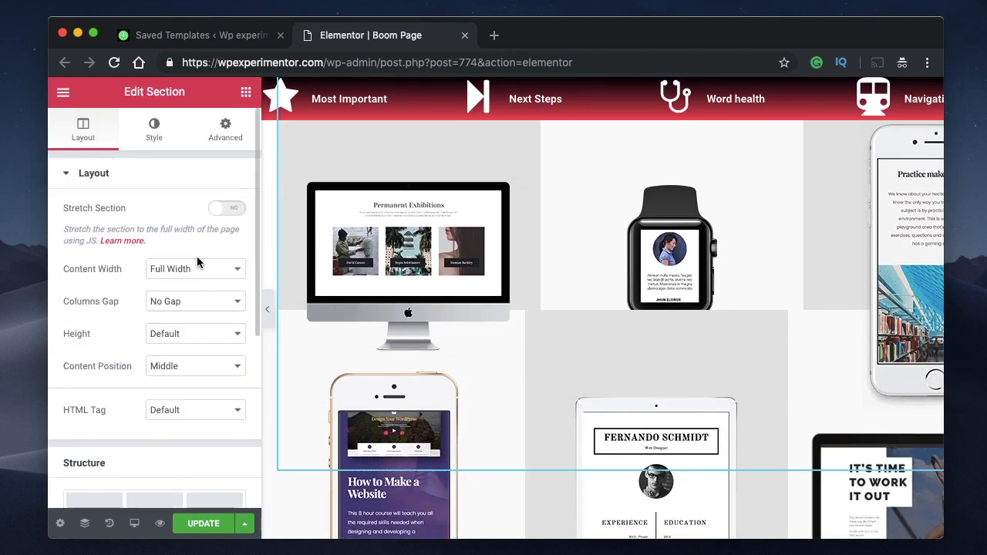
{"action": "left_click", "coordinate": [225, 132]}
{"action": "scroll", "coordinate": [193, 330], "scroll_direction": "down", "scroll_amount": 3}
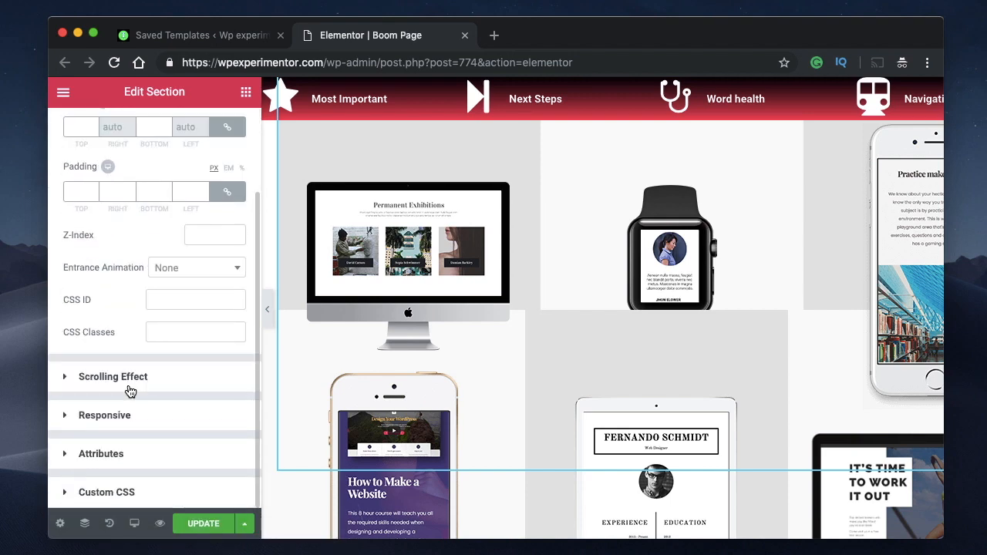
{"action": "left_click", "coordinate": [152, 490]}
{"action": "left_click", "coordinate": [149, 446]}
{"action": "key", "text": "ctrl+a"}
{"action": "key", "text": "super+c"}
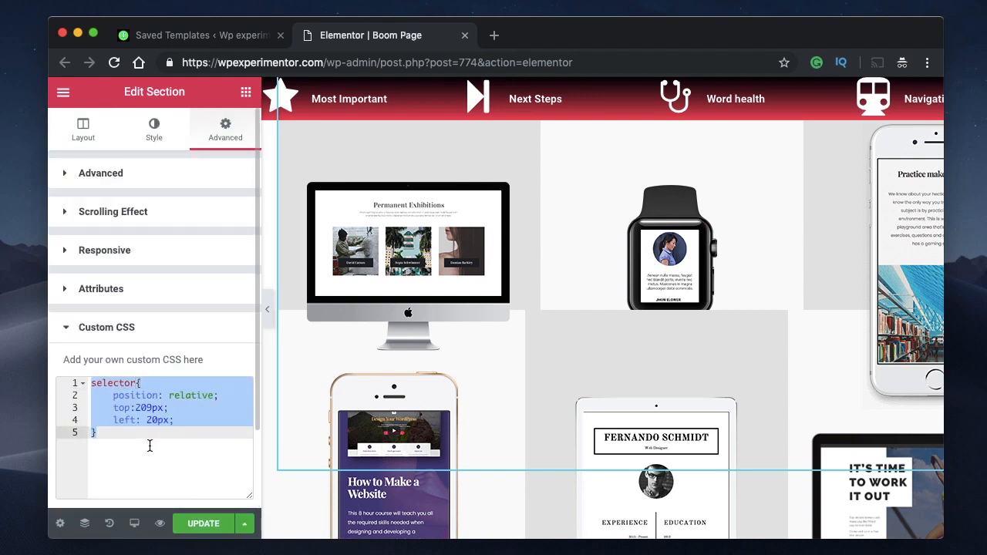
{"action": "key", "text": "BackSpace"}
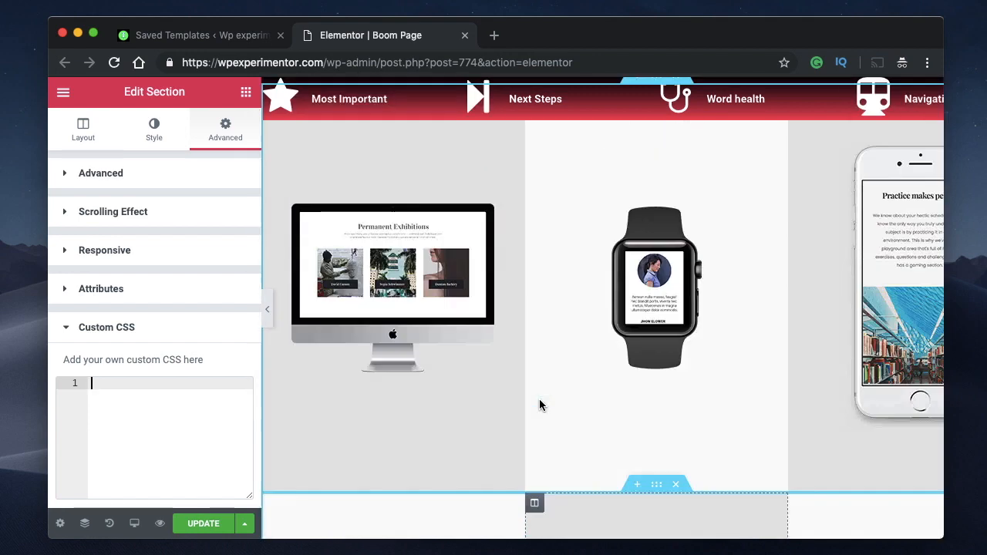
{"action": "scroll", "coordinate": [655, 282], "scroll_direction": "up", "scroll_amount": 4}
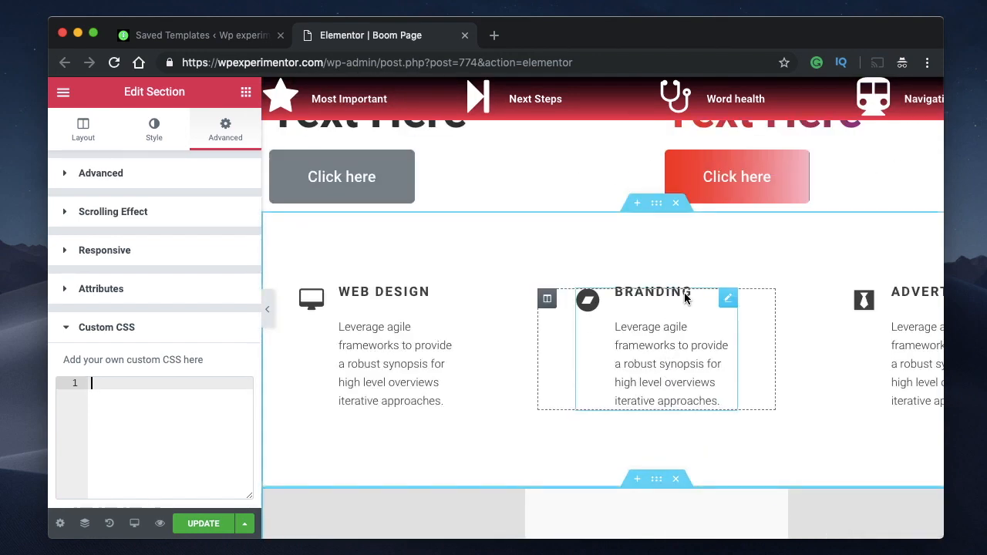
Paste the copied selector rule into the Branding column's custom CSS and delete its top declaration
{"action": "left_click", "coordinate": [547, 300]}
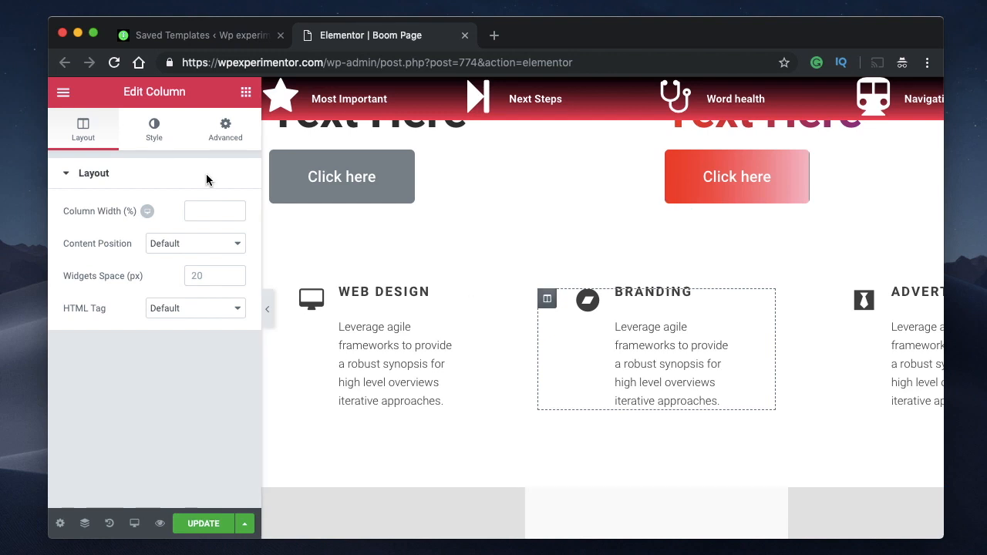
{"action": "left_click", "coordinate": [222, 132]}
{"action": "scroll", "coordinate": [106, 400], "scroll_direction": "down", "scroll_amount": 1}
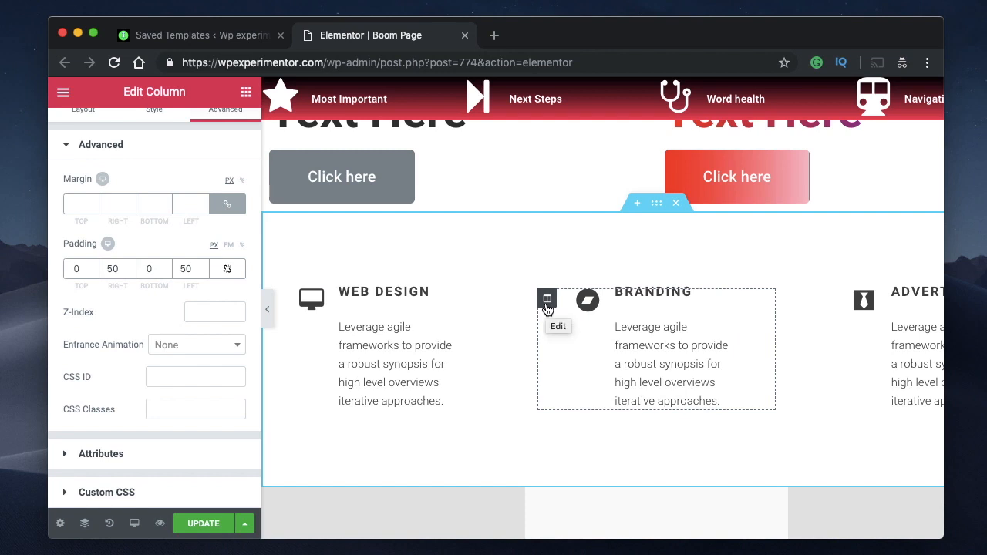
{"action": "left_click", "coordinate": [177, 489]}
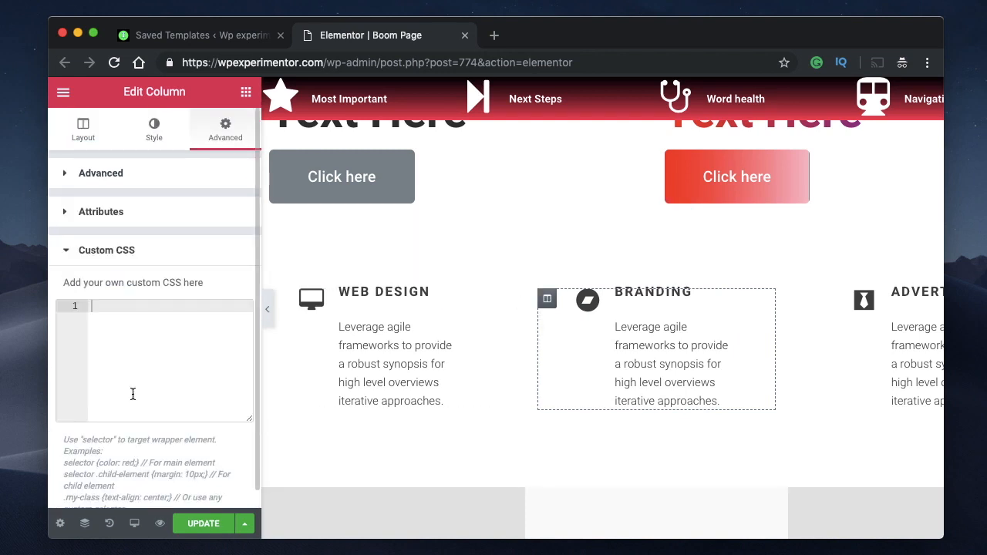
{"action": "key", "text": "super+v"}
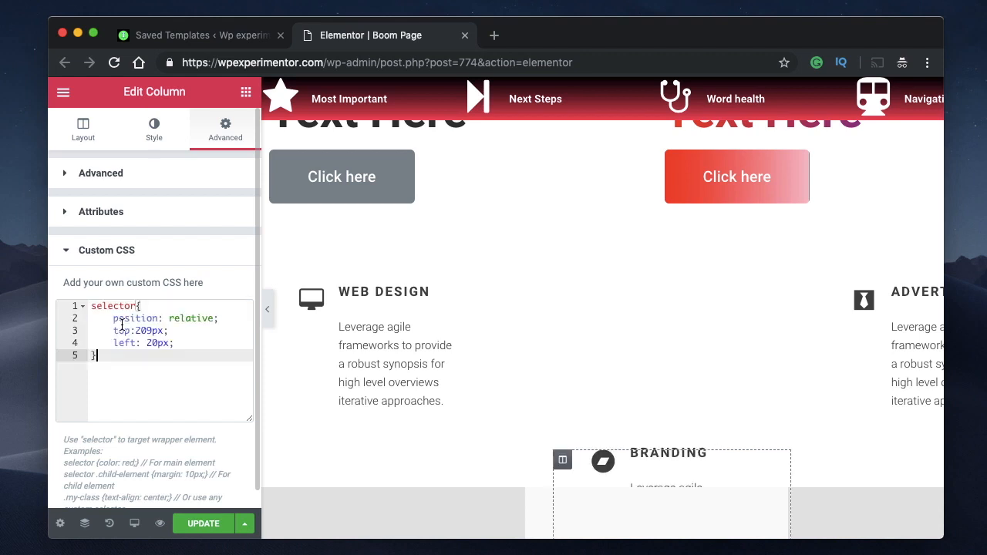
{"action": "triple_click", "coordinate": [172, 332]}
{"action": "key", "text": "BackSpace"}
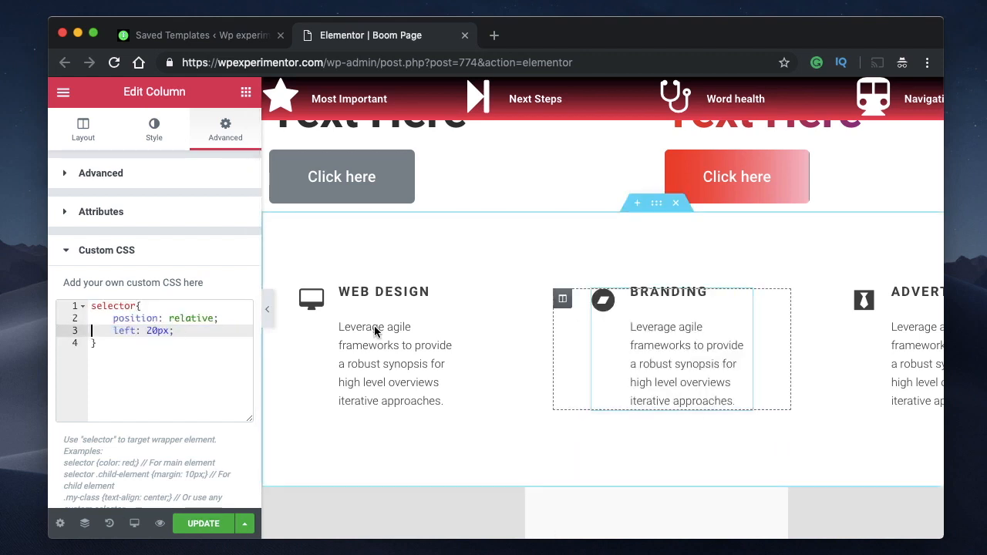
Replace the left offset in the Branding column's custom CSS with right: 120px
{"action": "double_click", "coordinate": [118, 329]}
{"action": "type", "text": "righ"}
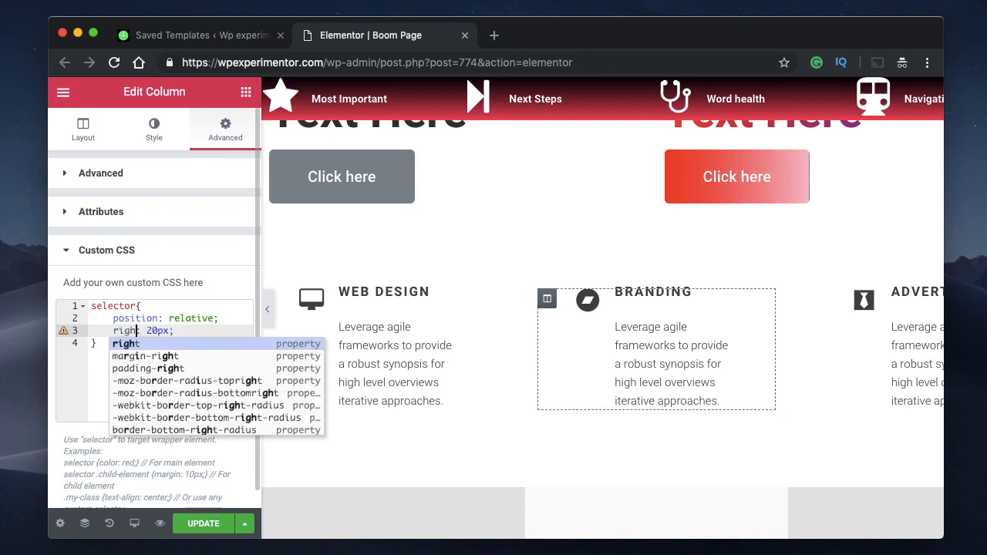
{"action": "left_click", "coordinate": [179, 331]}
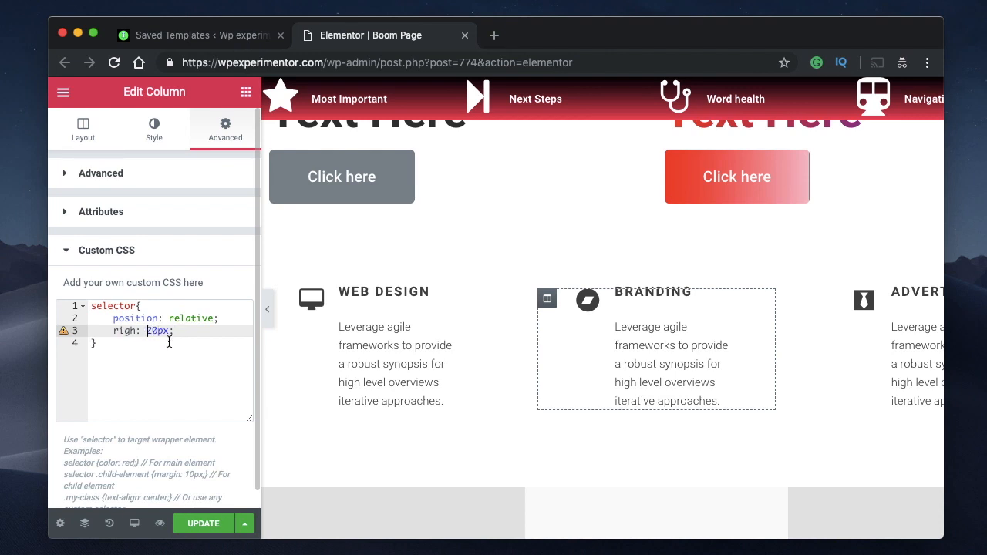
{"action": "type", "text": "q"}
{"action": "key", "text": "BackSpace"}
{"action": "type", "text": "1"}
{"action": "type", "text": "t"}
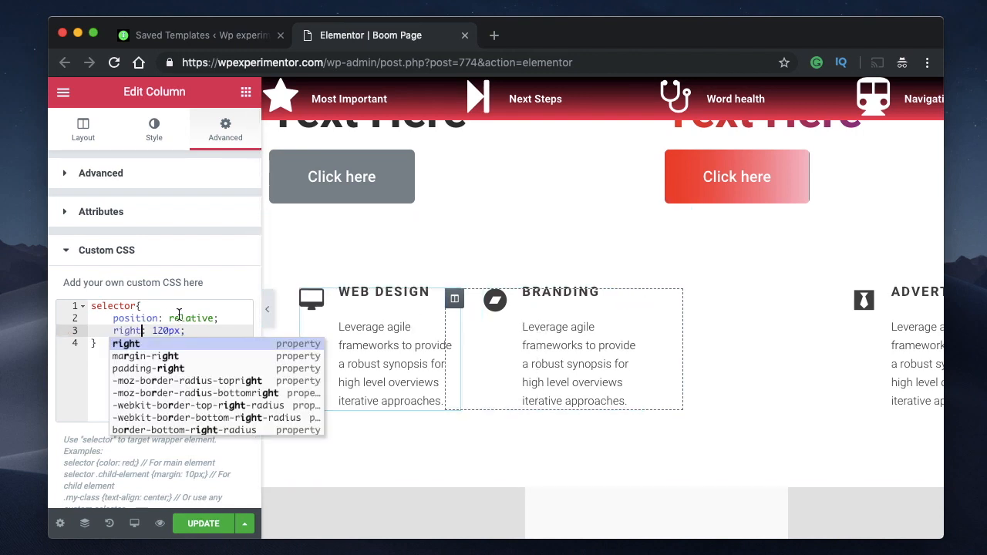
{"action": "left_click", "coordinate": [194, 332]}
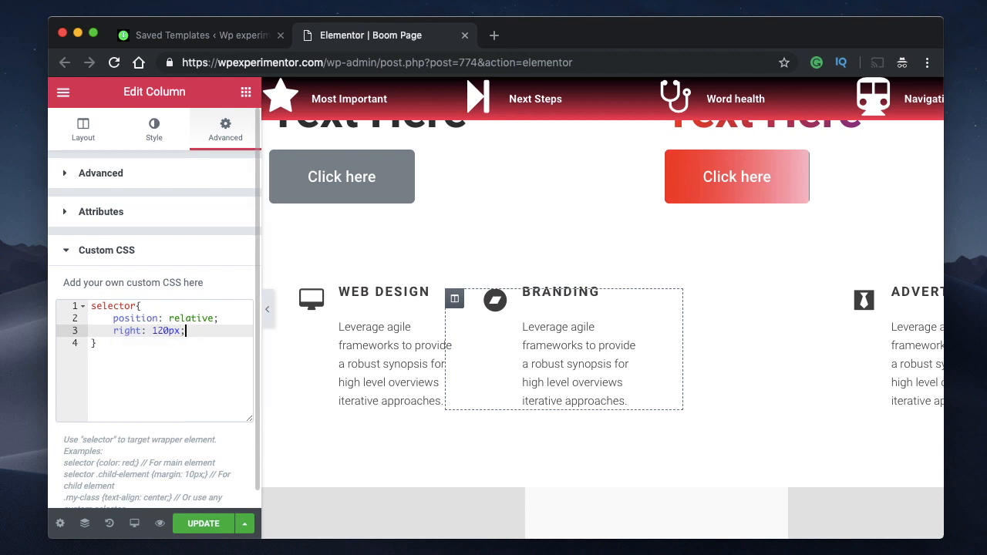
Add a bottom:80px declaration below the right offset in the Branding column's custom CSS
{"action": "key", "text": "Return"}
{"action": "type", "text": "bo"}
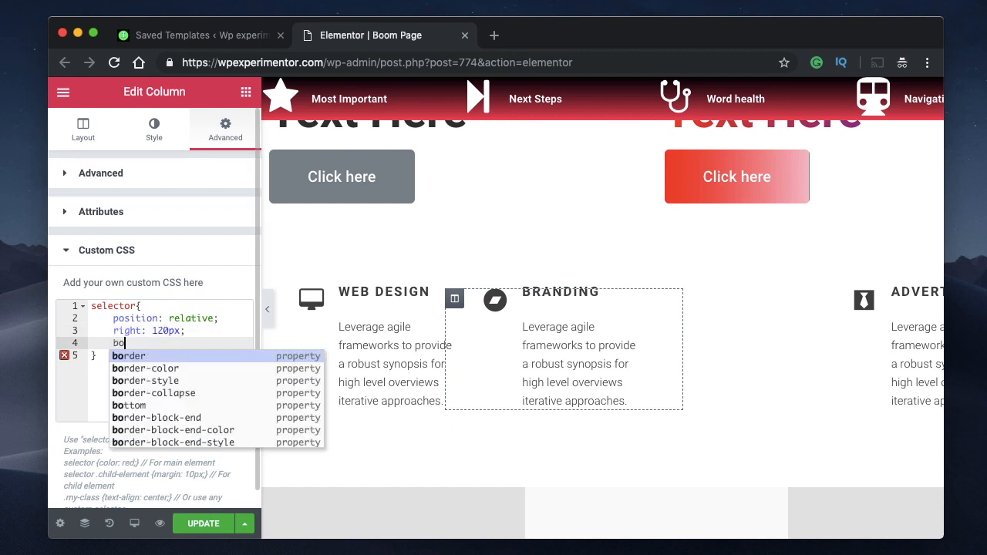
{"action": "type", "text": "ttom:80p"}
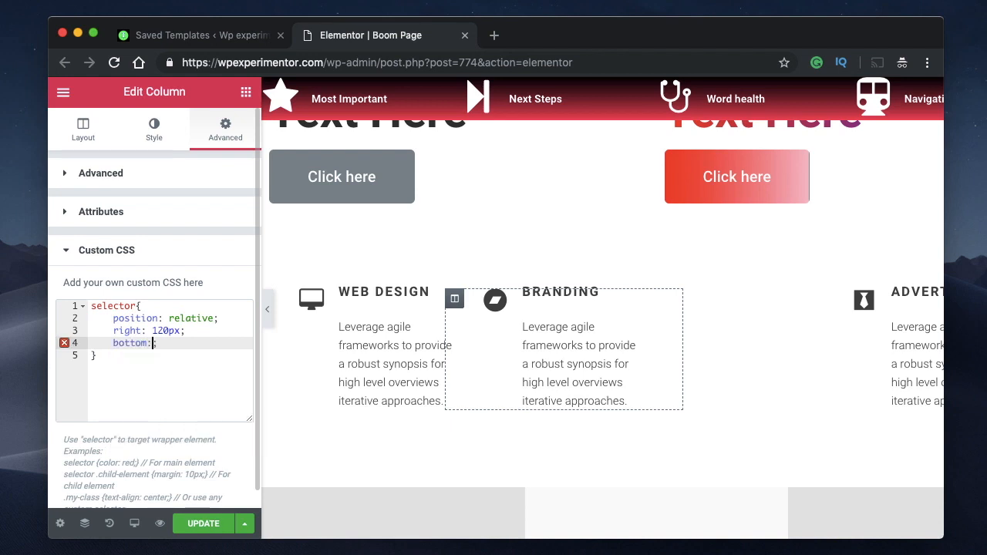
{"action": "type", "text": "x;"}
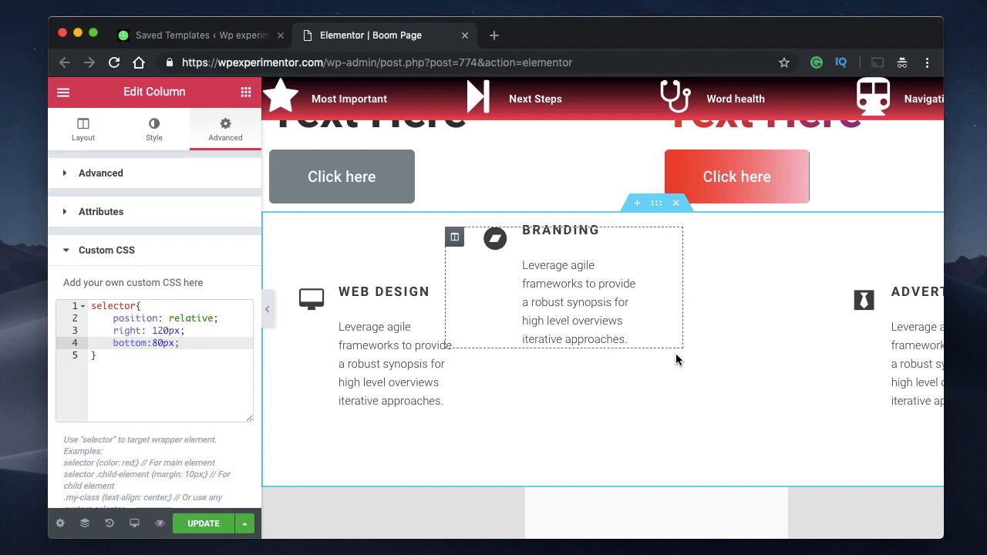
Examine how the position, right and bottom declarations in the custom CSS shift the Branding column
{"action": "double_click", "coordinate": [160, 330]}
{"action": "double_click", "coordinate": [164, 342]}
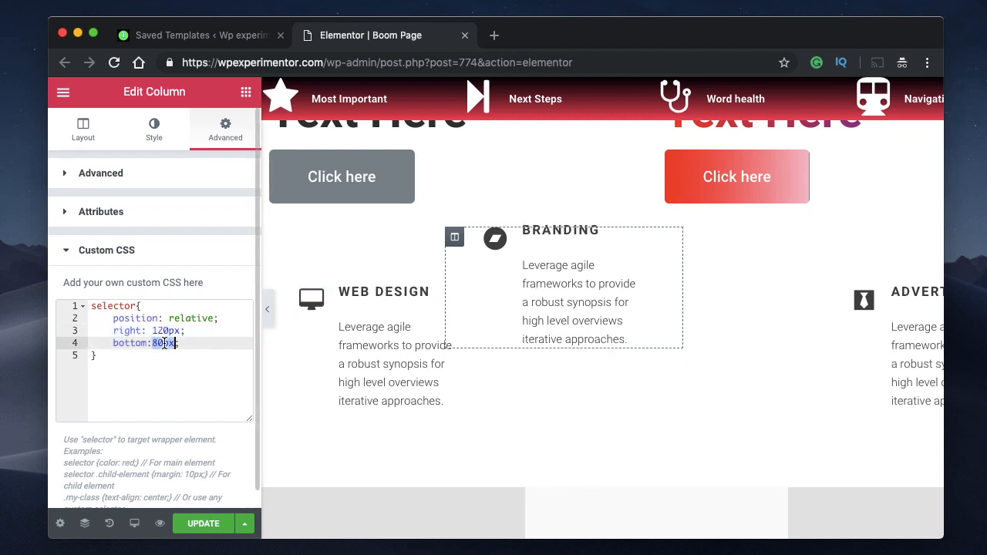
{"action": "left_click", "coordinate": [168, 344]}
{"action": "double_click", "coordinate": [168, 344]}
{"action": "triple_click", "coordinate": [194, 330]}
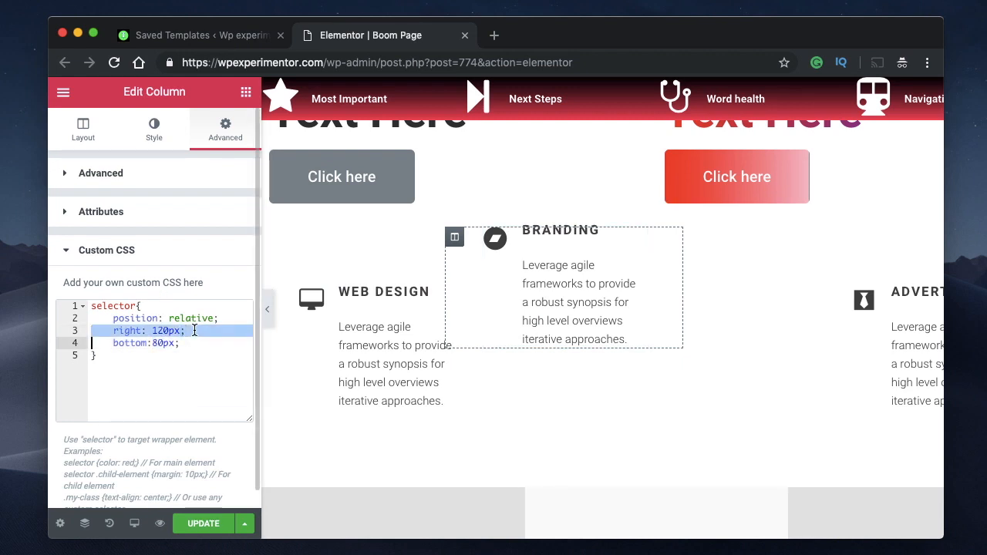
{"action": "double_click", "coordinate": [127, 330]}
{"action": "double_click", "coordinate": [138, 344]}
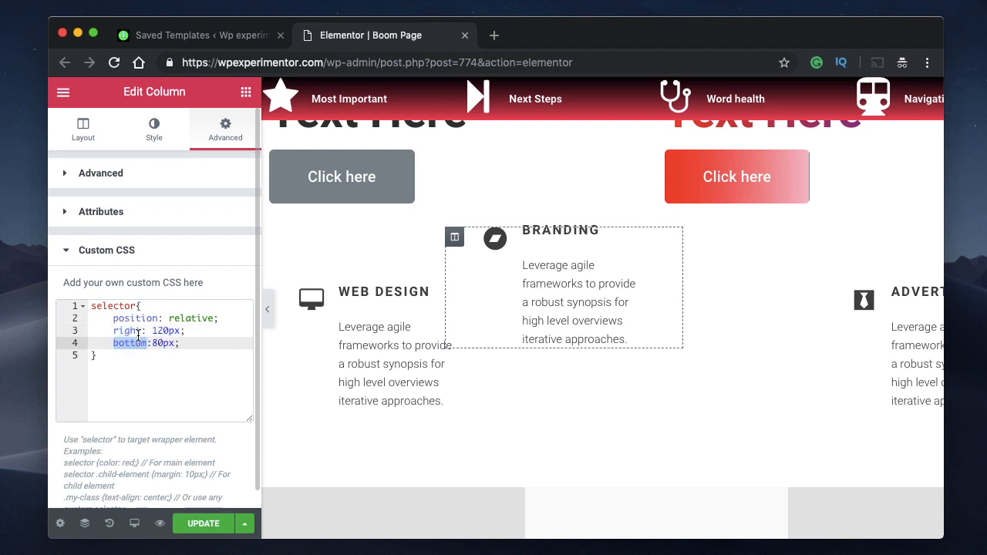
{"action": "double_click", "coordinate": [133, 330]}
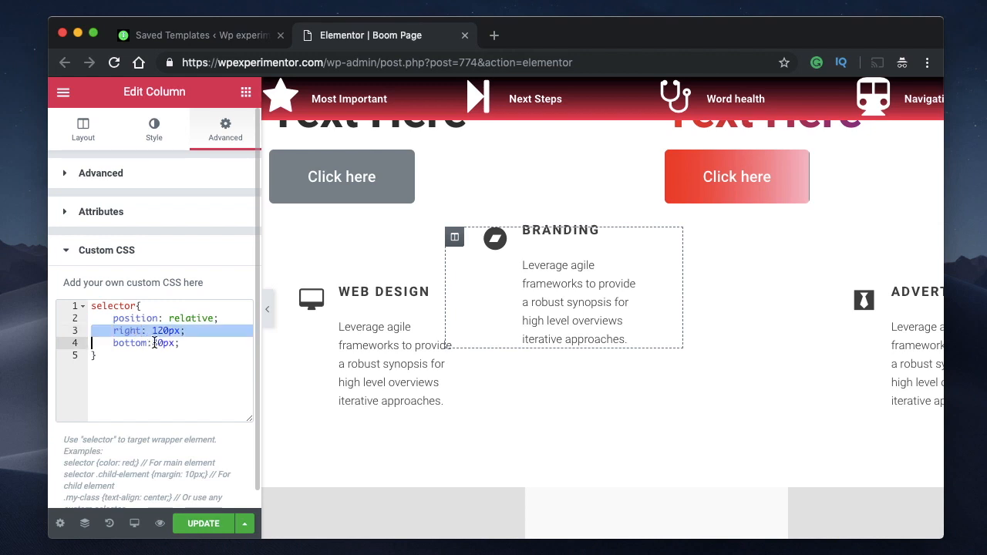
{"action": "double_click", "coordinate": [156, 343]}
{"action": "double_click", "coordinate": [128, 331]}
{"action": "double_click", "coordinate": [129, 341]}
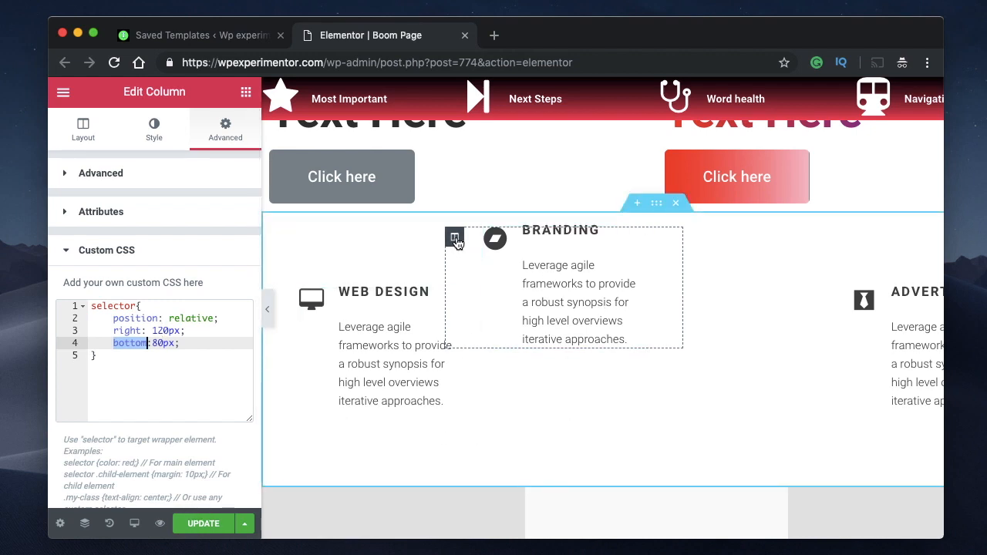
{"action": "left_click", "coordinate": [145, 354]}
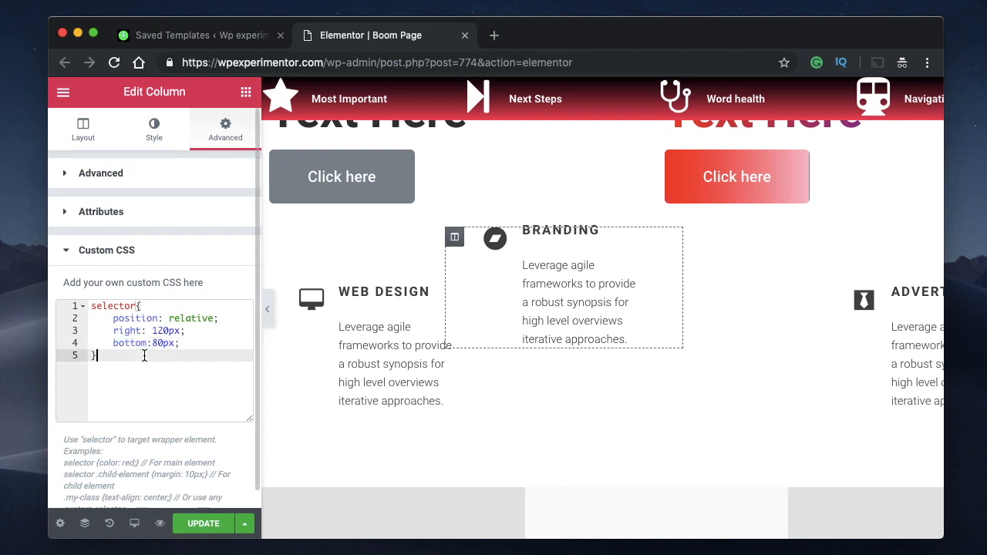
{"action": "double_click", "coordinate": [124, 317]}
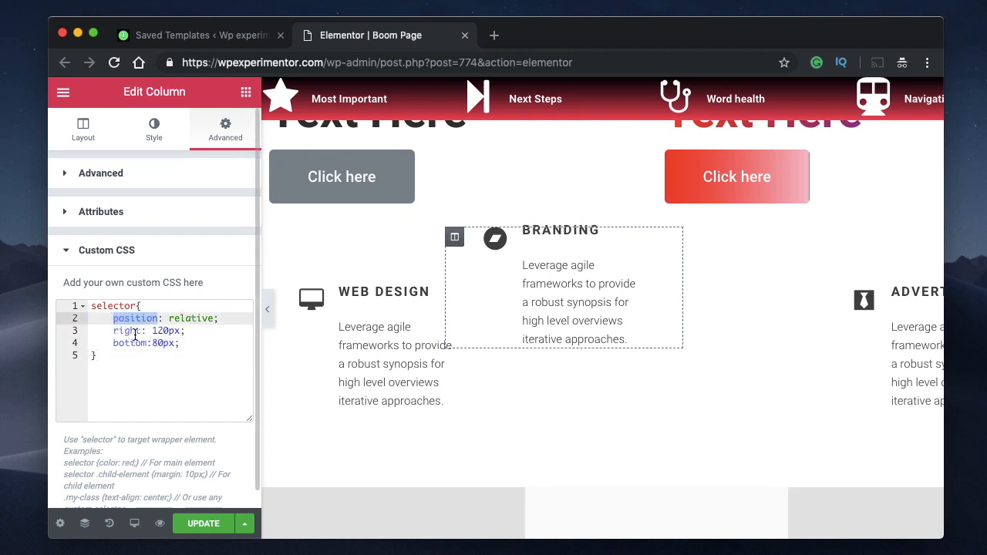
{"action": "double_click", "coordinate": [131, 331]}
{"action": "triple_click", "coordinate": [155, 343]}
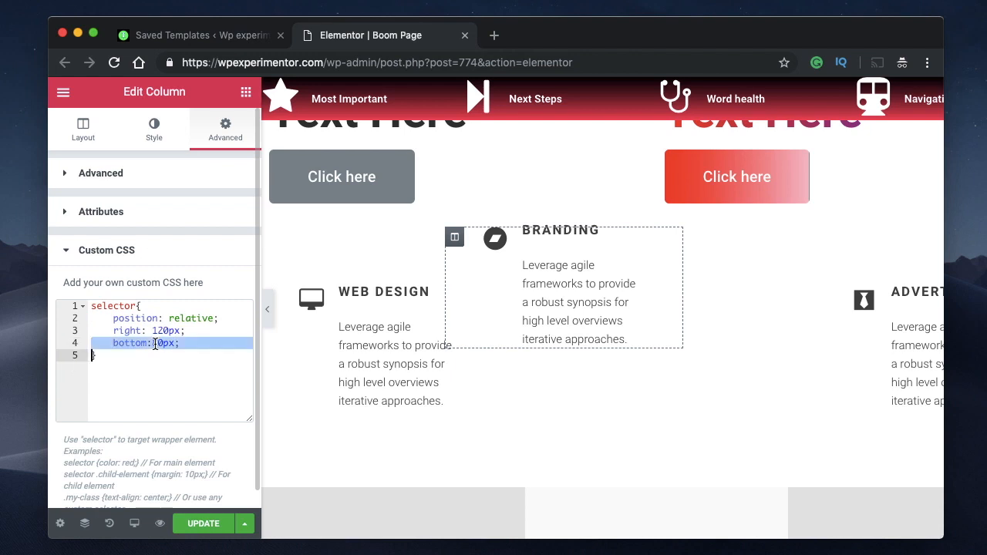
{"action": "double_click", "coordinate": [129, 331]}
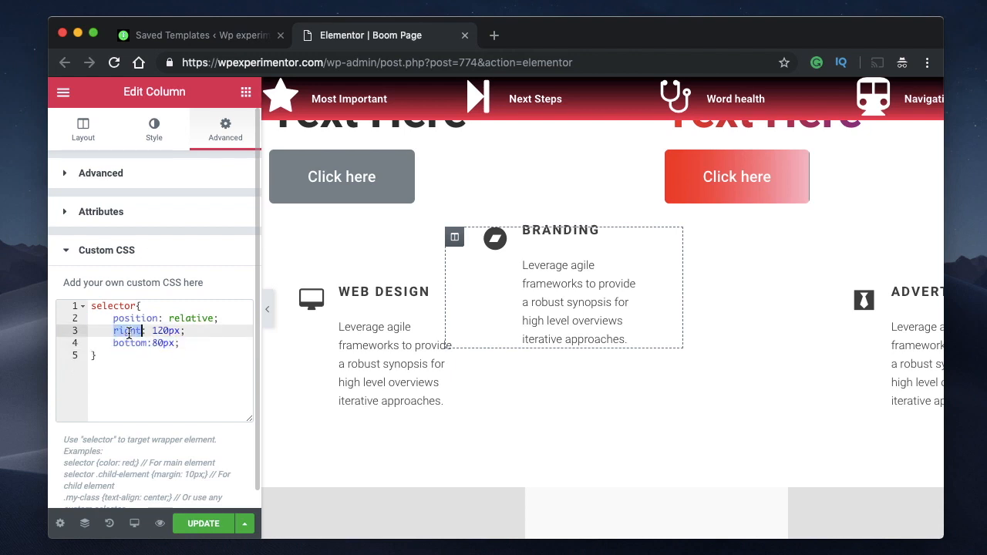
{"action": "double_click", "coordinate": [129, 332]}
Delete the bottom declaration from the Branding column's custom CSS, and clear the rest of the rule
{"action": "triple_click", "coordinate": [183, 341]}
{"action": "key", "text": "BackSpace"}
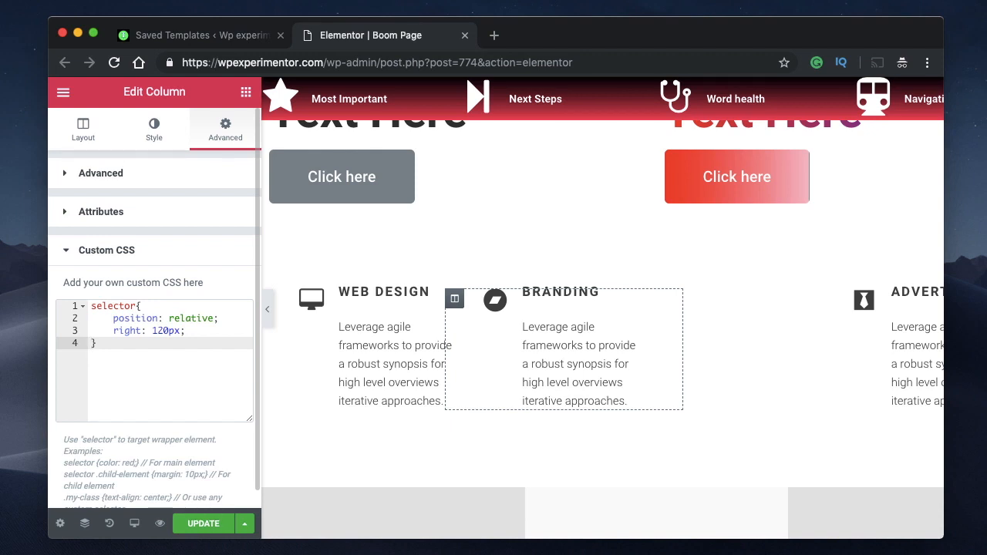
{"action": "left_click", "coordinate": [191, 330]}
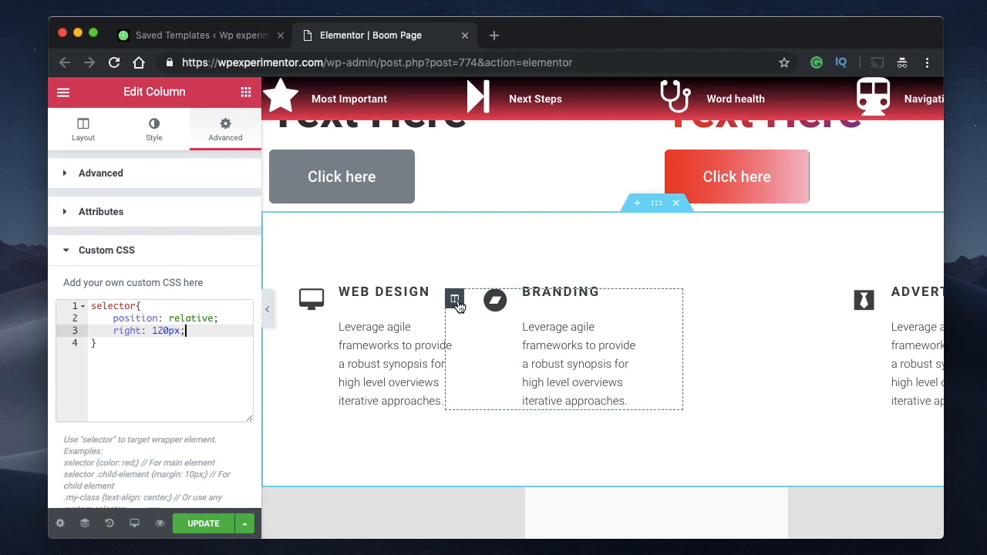
{"action": "left_click", "coordinate": [125, 348]}
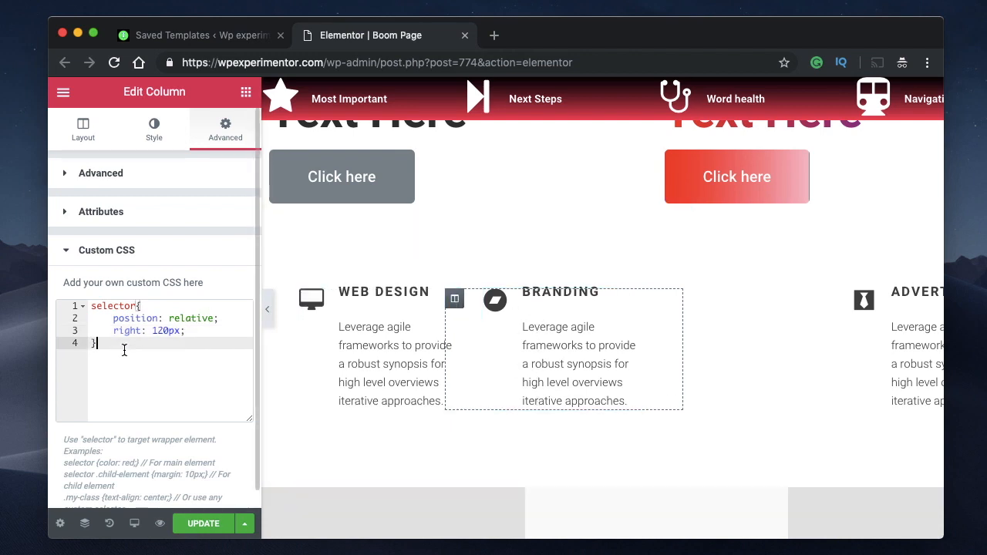
{"action": "key", "text": "super+a"}
{"action": "key", "text": "BackSpace"}
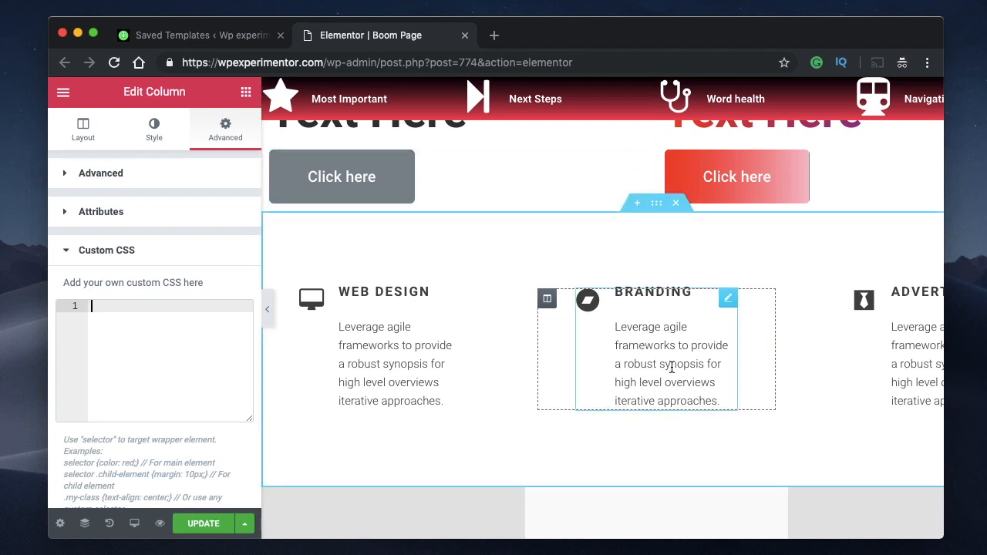
{"action": "scroll", "coordinate": [671, 370], "scroll_direction": "down", "scroll_amount": 2}
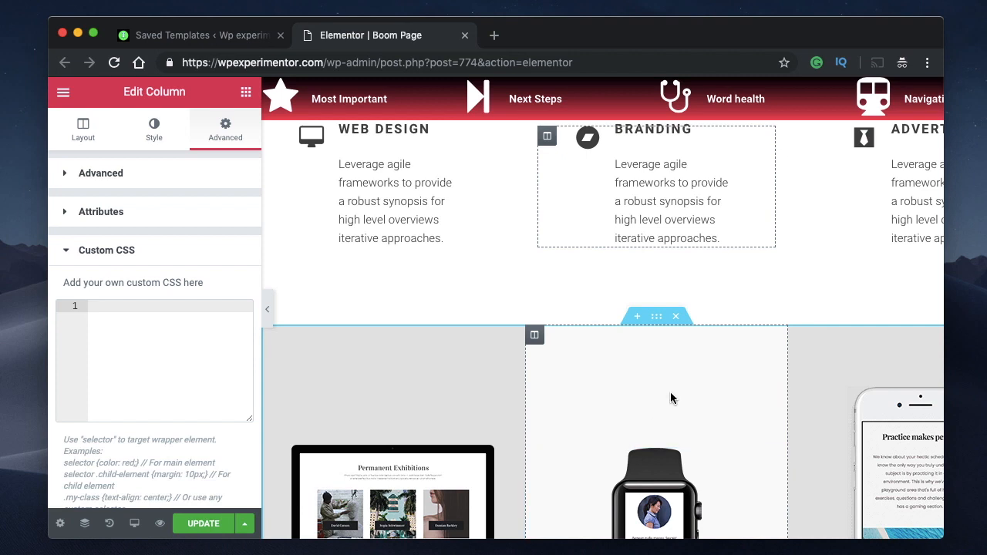
{"action": "scroll", "coordinate": [480, 191], "scroll_direction": "up", "scroll_amount": 2}
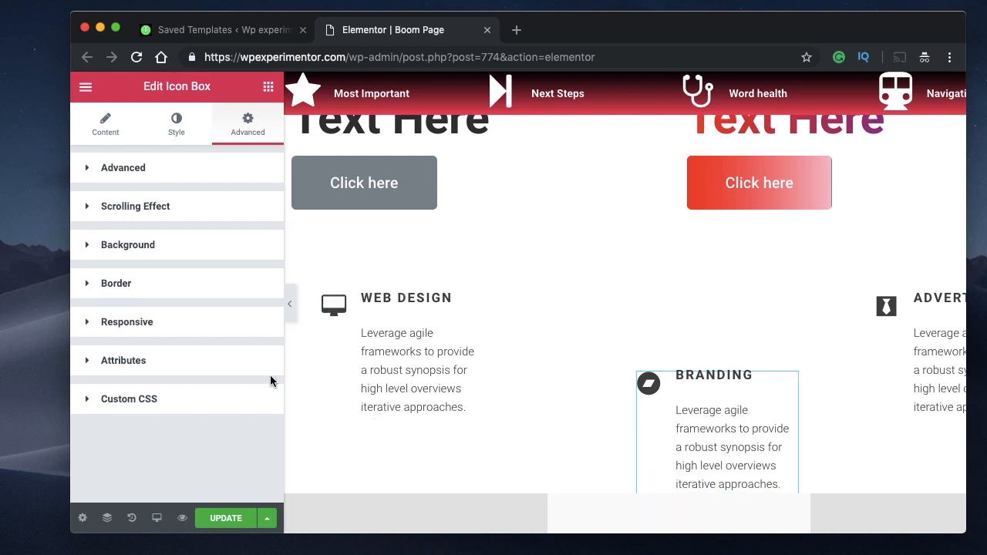
Open the Branding icon box's custom CSS and examine its -ms-, -moz- and -o- prefixed transform declarations
{"action": "left_click", "coordinate": [226, 399]}
{"action": "scroll", "coordinate": [196, 344], "scroll_direction": "down", "scroll_amount": 5}
{"action": "scroll", "coordinate": [193, 347], "scroll_direction": "down", "scroll_amount": 2}
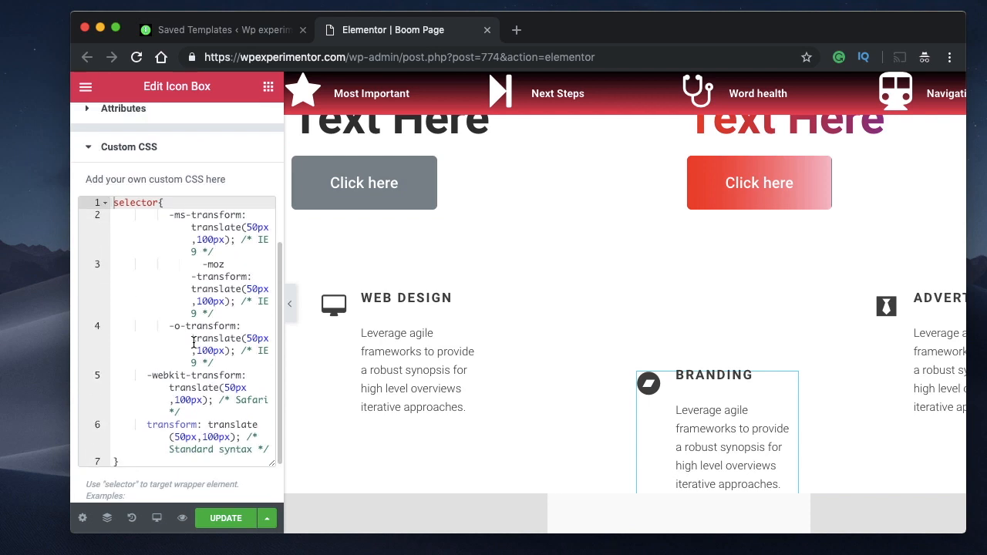
{"action": "left_click", "coordinate": [159, 216]}
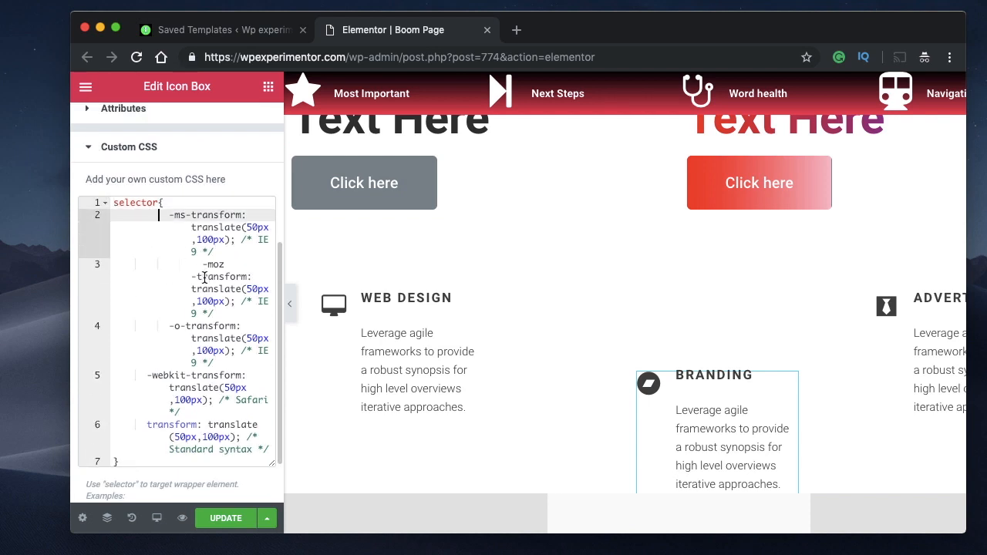
{"action": "left_click", "coordinate": [228, 313]}
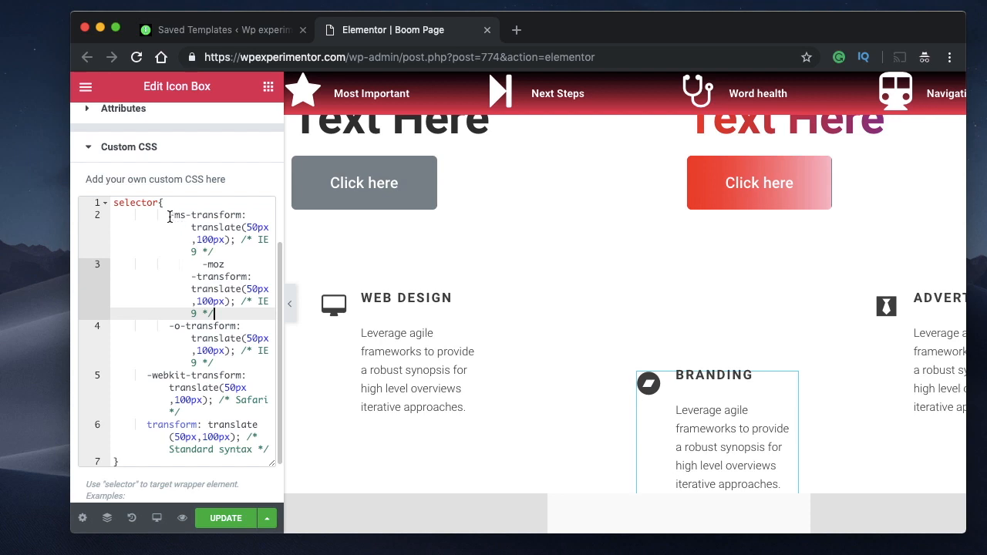
{"action": "left_click_drag", "start_coordinate": [170, 215], "coordinate": [225, 246]}
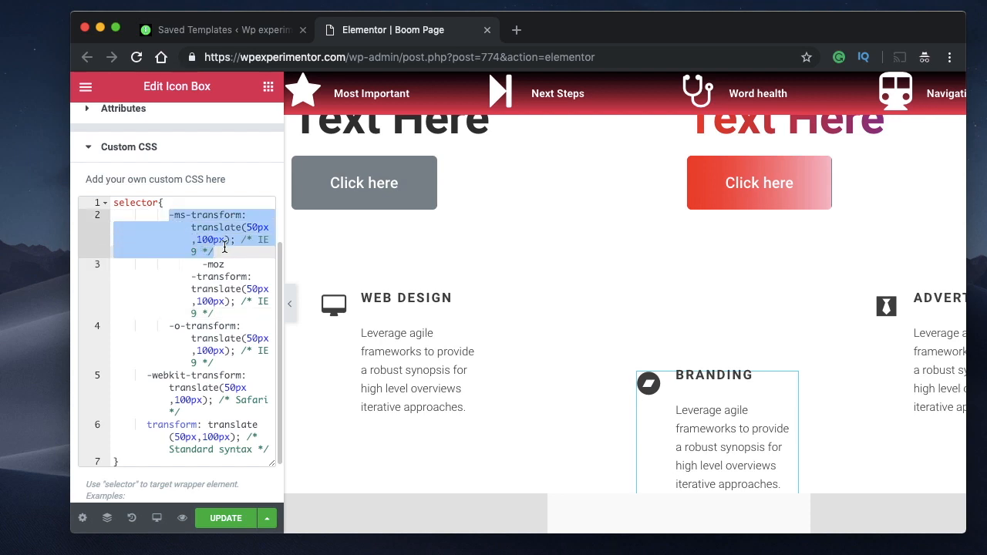
{"action": "left_click", "coordinate": [224, 247]}
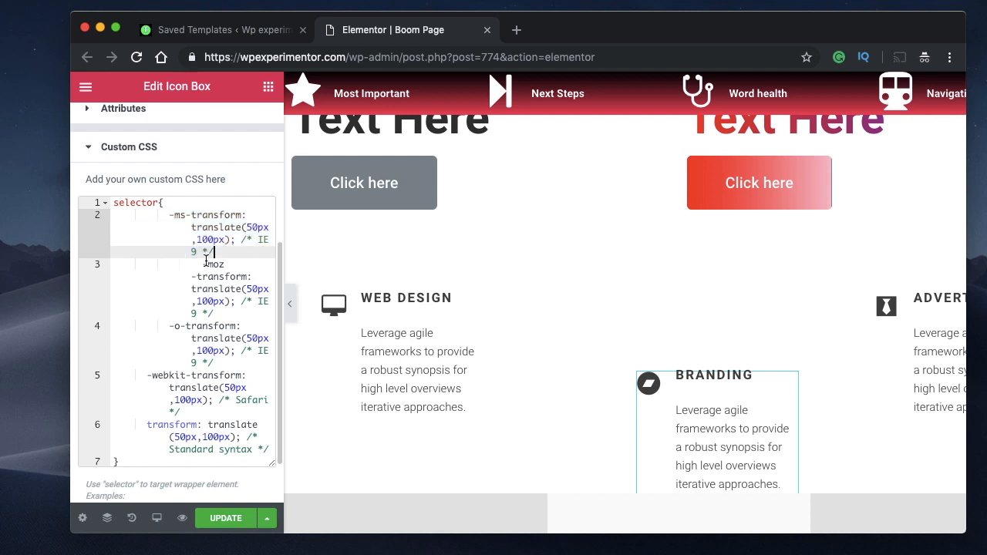
{"action": "left_click", "coordinate": [198, 263]}
{"action": "left_click", "coordinate": [227, 312]}
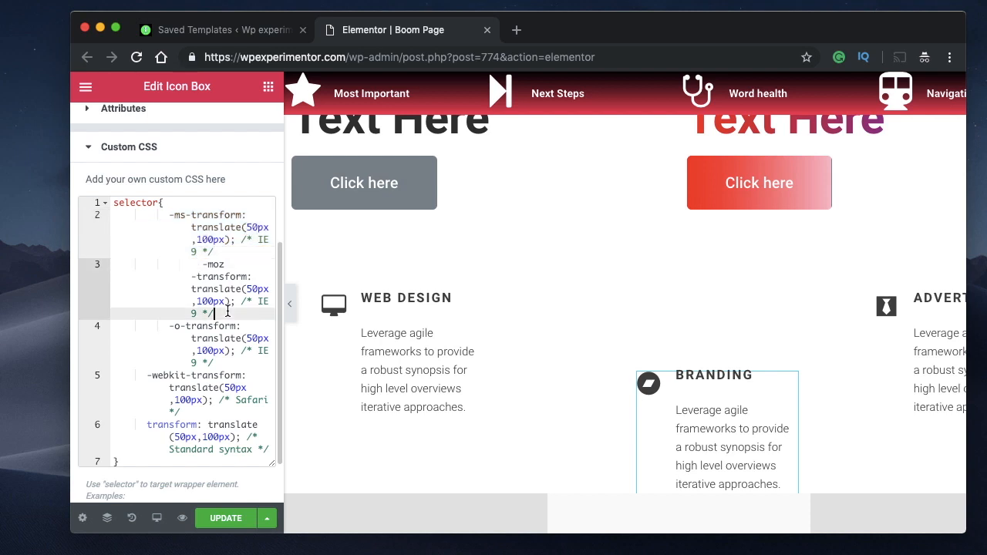
{"action": "left_click", "coordinate": [170, 326]}
{"action": "left_click", "coordinate": [219, 360]}
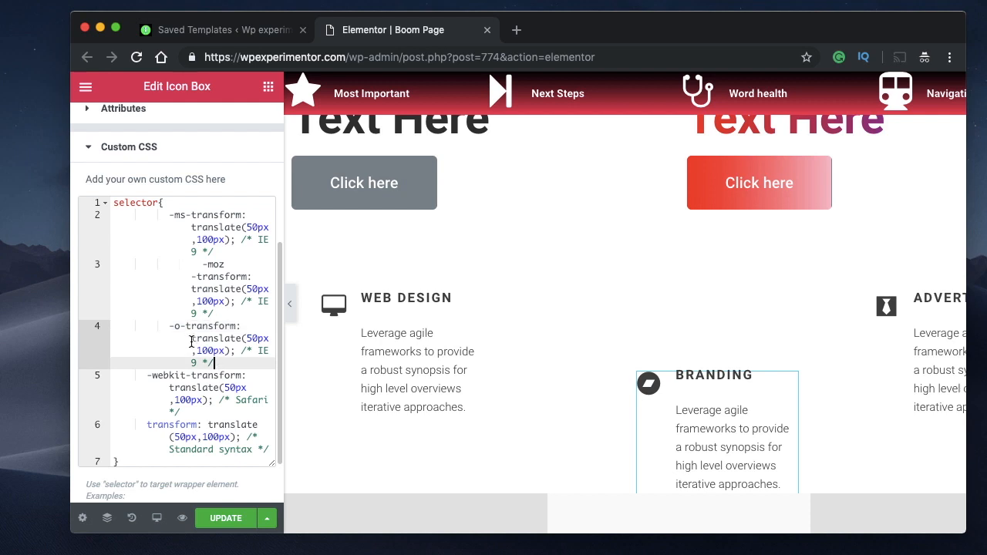
Compare the browser prefixes in the Branding icon box's CSS with the standard transform declaration and its translate function
{"action": "double_click", "coordinate": [176, 327]}
{"action": "double_click", "coordinate": [219, 326]}
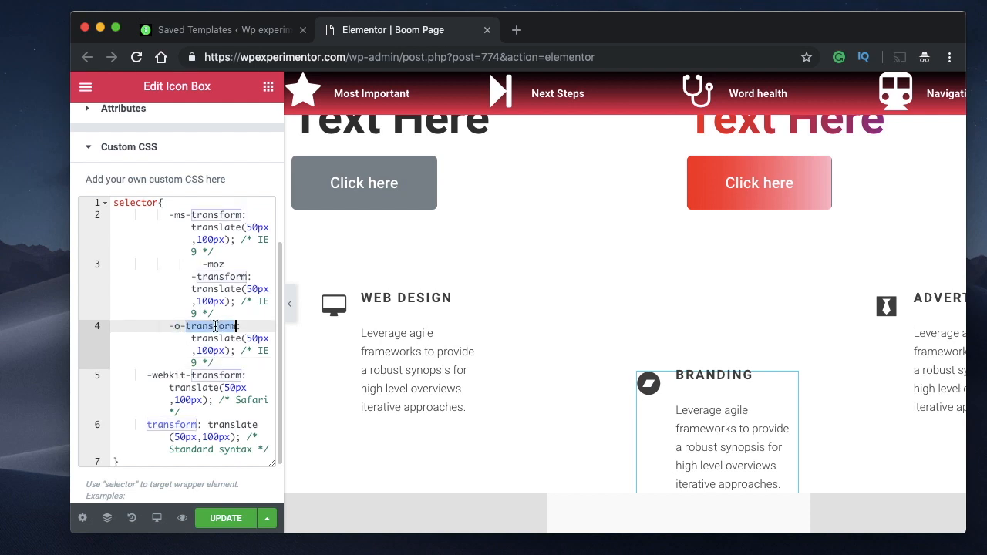
{"action": "double_click", "coordinate": [177, 327]}
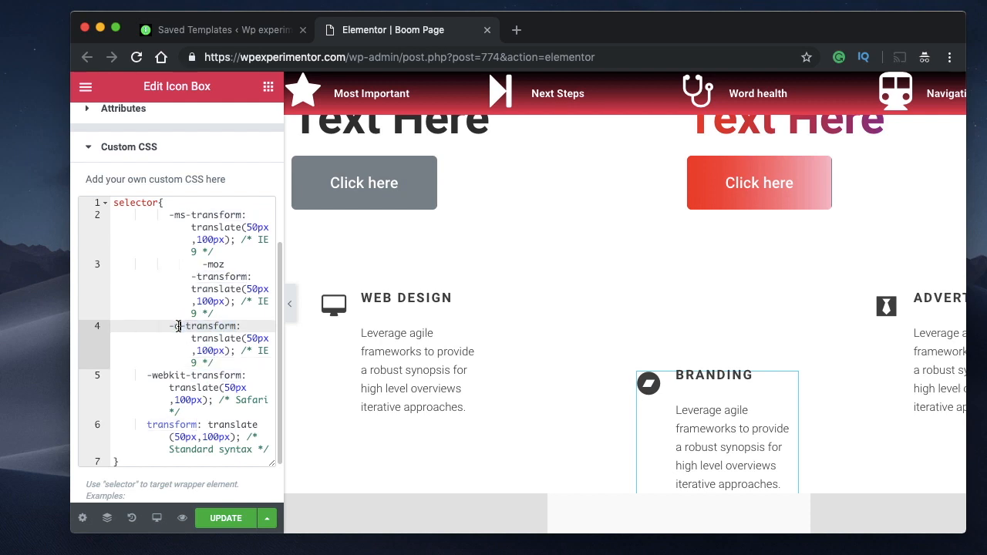
{"action": "double_click", "coordinate": [163, 376]}
{"action": "left_click", "coordinate": [224, 398]}
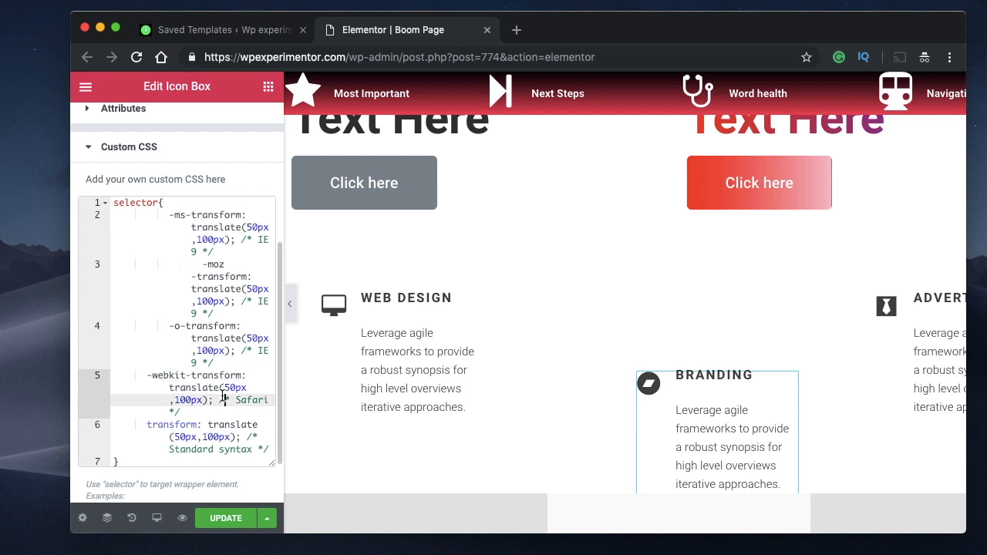
{"action": "double_click", "coordinate": [213, 265]}
{"action": "double_click", "coordinate": [223, 276]}
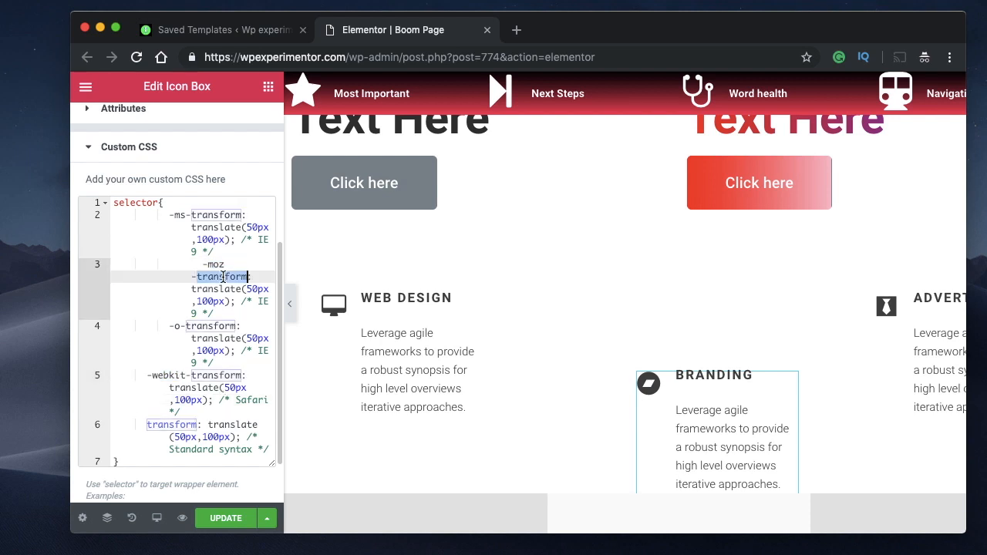
{"action": "double_click", "coordinate": [182, 215]}
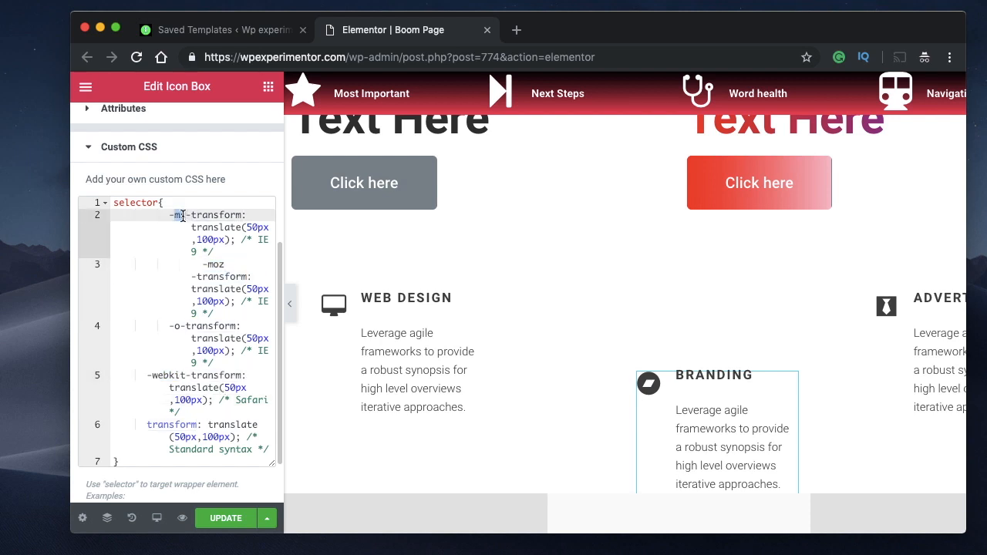
{"action": "triple_click", "coordinate": [169, 434]}
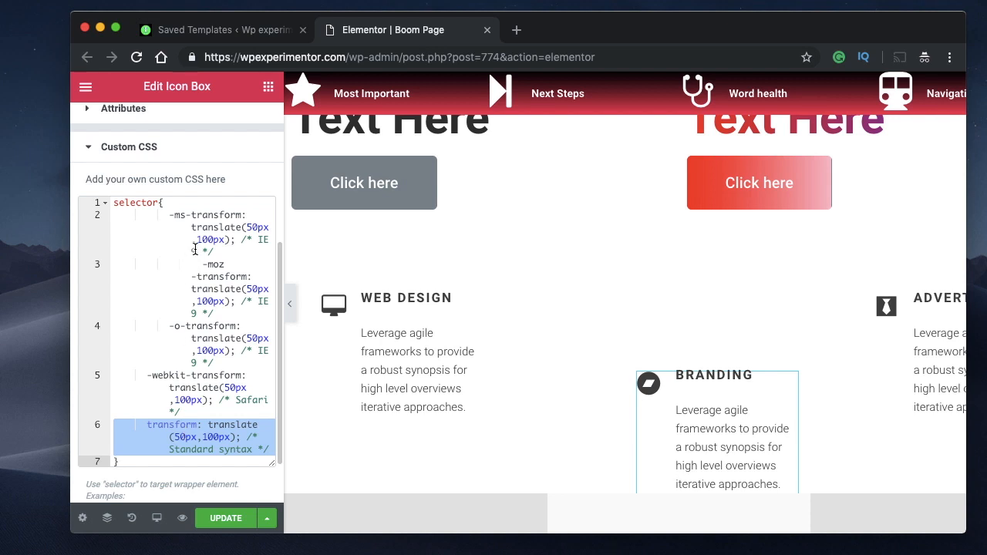
{"action": "left_click", "coordinate": [173, 219]}
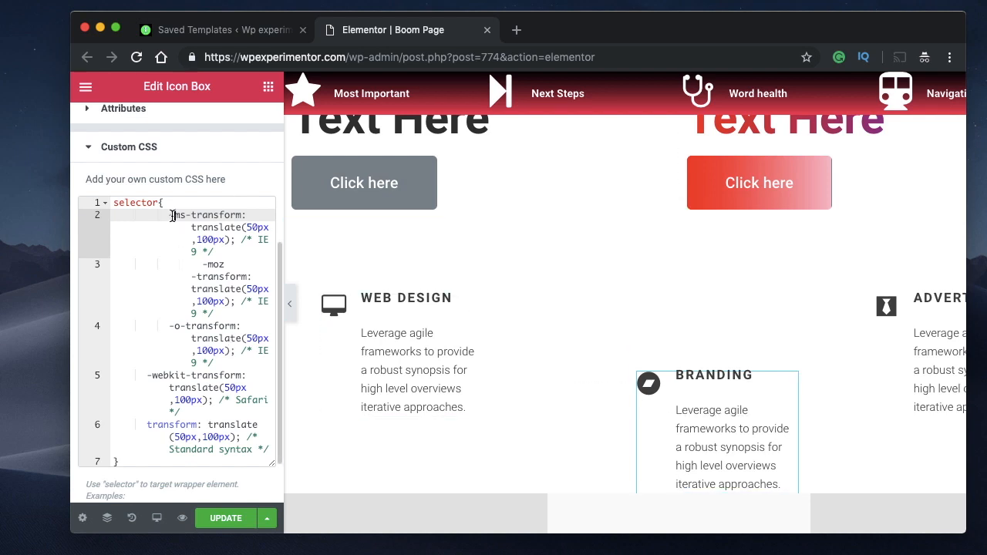
{"action": "double_click", "coordinate": [210, 227]}
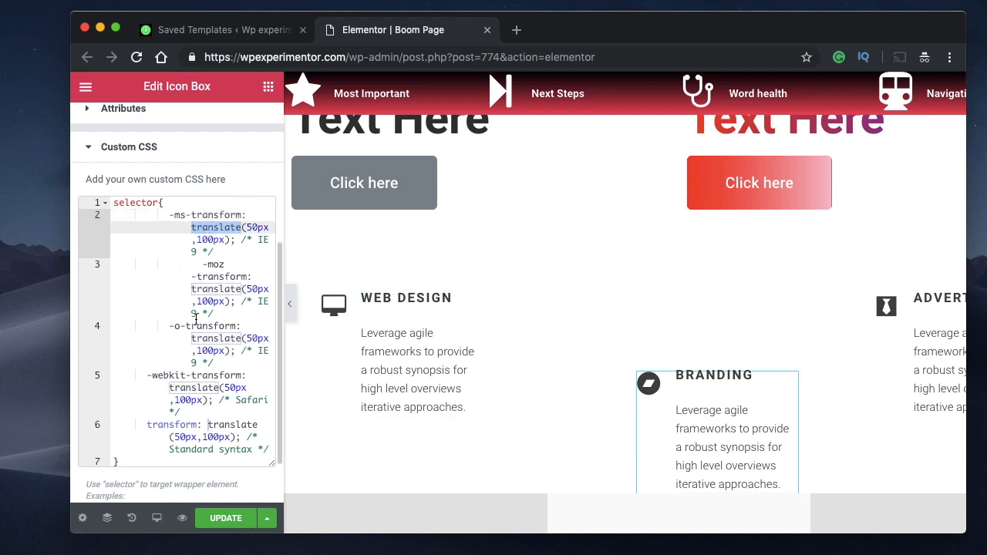
Delete the -ms-, -moz-, -o- and -webkit- transform declarations from the Branding icon box's custom CSS, keeping the standard one
{"action": "scroll", "coordinate": [199, 362], "scroll_direction": "down", "scroll_amount": 1}
{"action": "left_click_drag", "start_coordinate": [191, 376], "coordinate": [170, 181]}
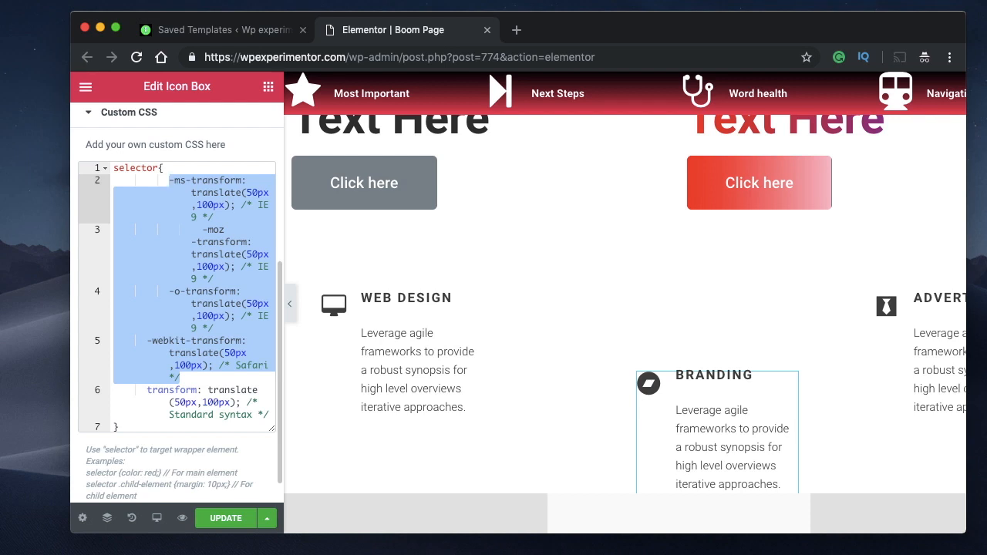
{"action": "key", "text": "BackSpace"}
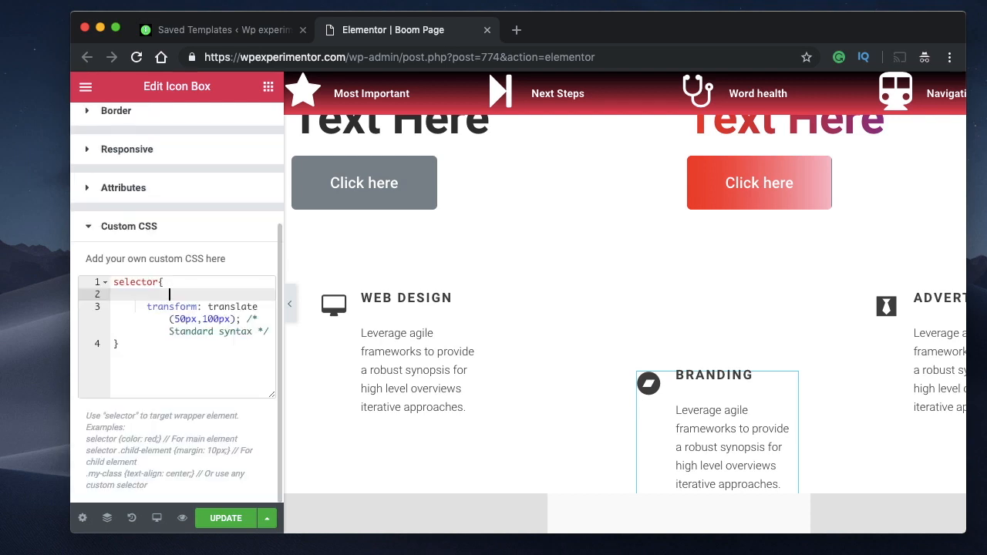
Examine the standard transform property and the horizontal and vertical values of its translate function
{"action": "left_click", "coordinate": [169, 307]}
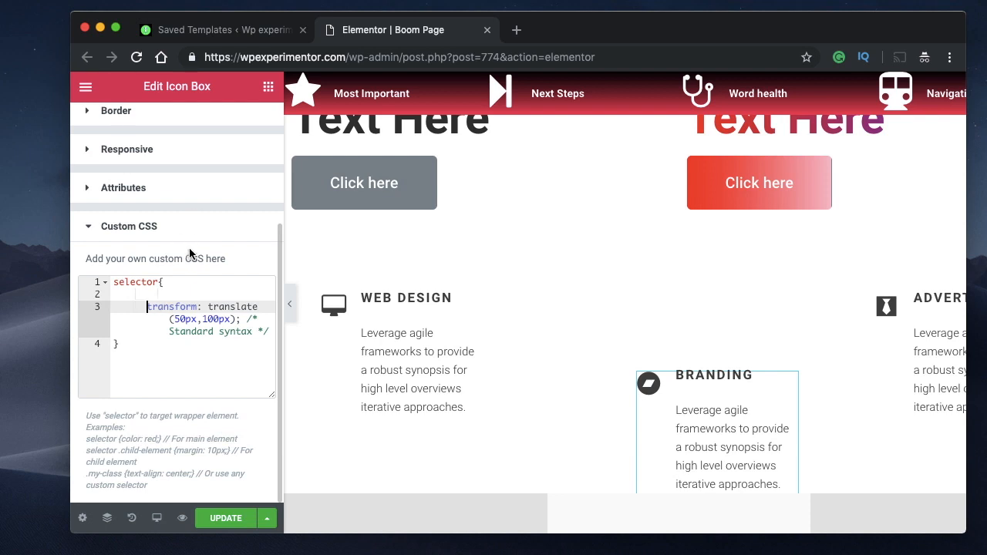
{"action": "double_click", "coordinate": [161, 306]}
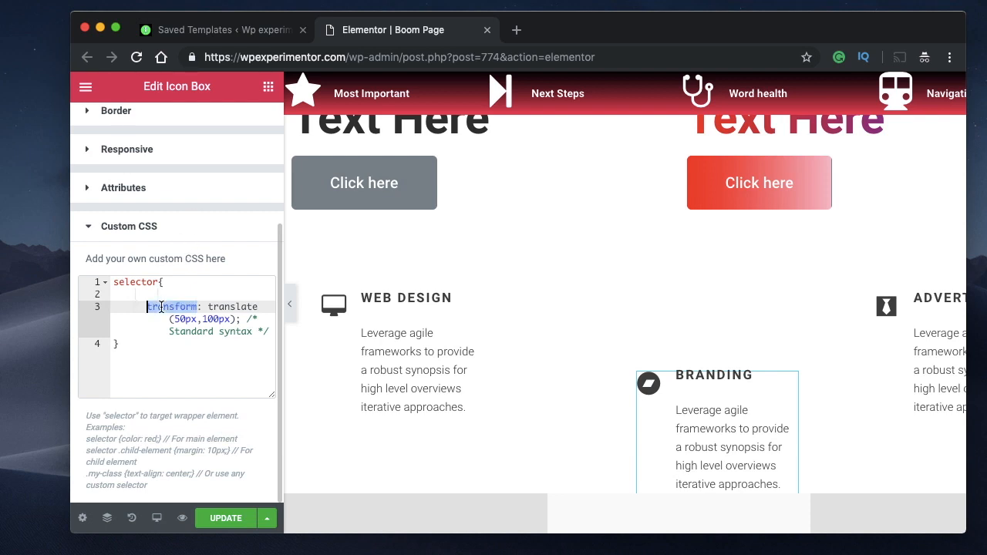
{"action": "double_click", "coordinate": [224, 306]}
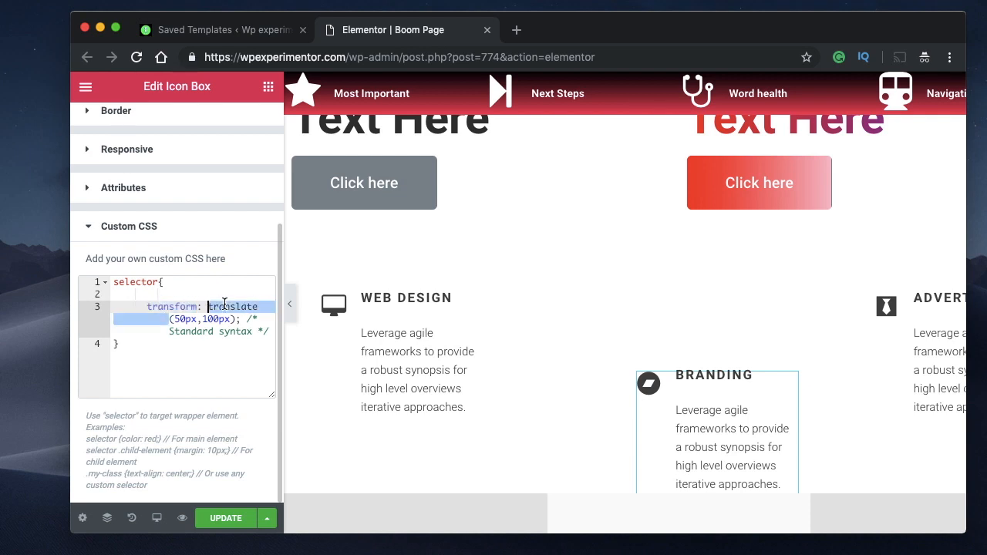
{"action": "double_click", "coordinate": [182, 319]}
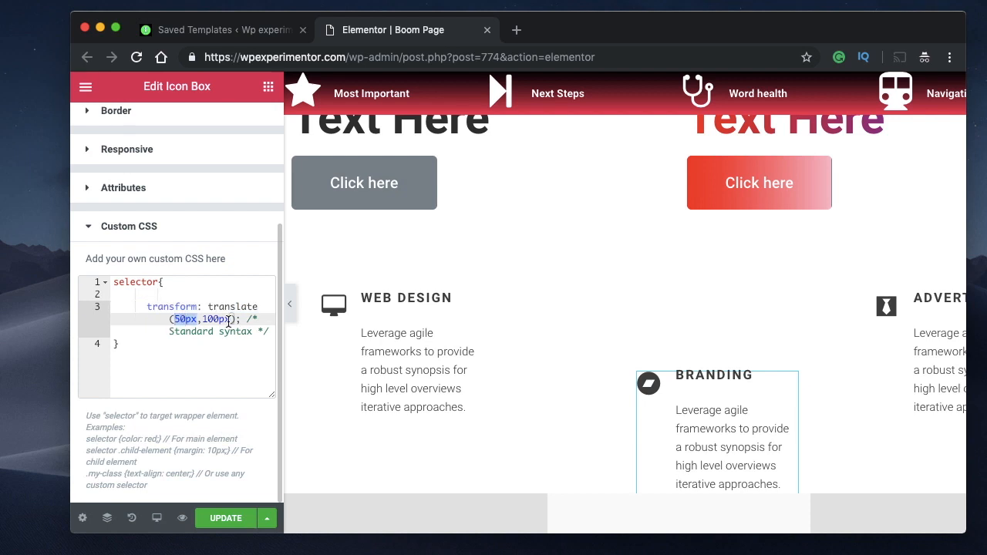
{"action": "double_click", "coordinate": [178, 321]}
{"action": "left_click_drag", "start_coordinate": [179, 321], "coordinate": [205, 319]}
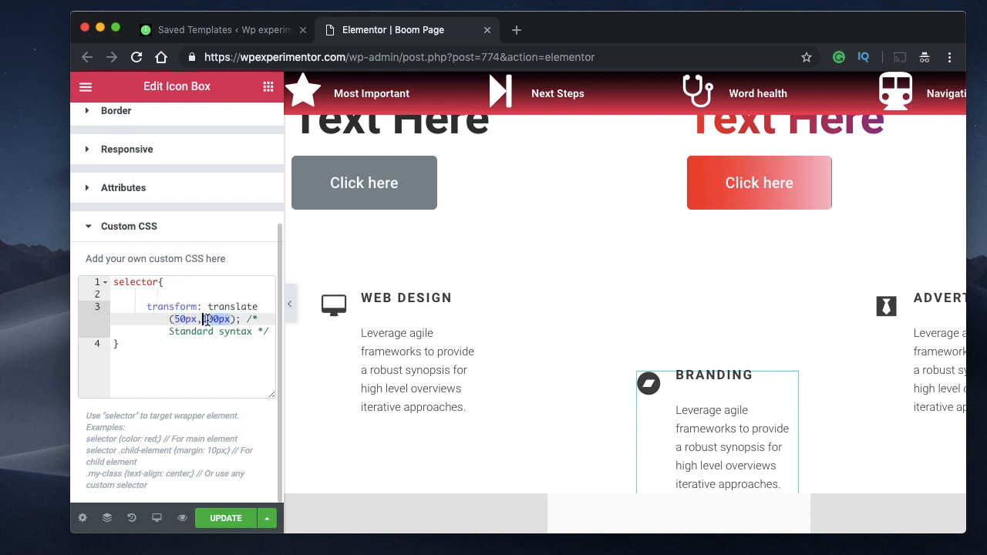
{"action": "mouse_move", "coordinate": [206, 319]}
{"action": "left_mouse_down"}
{"action": "mouse_move", "coordinate": [220, 319]}
{"action": "mouse_move", "coordinate": [219, 307]}
{"action": "left_mouse_up"}
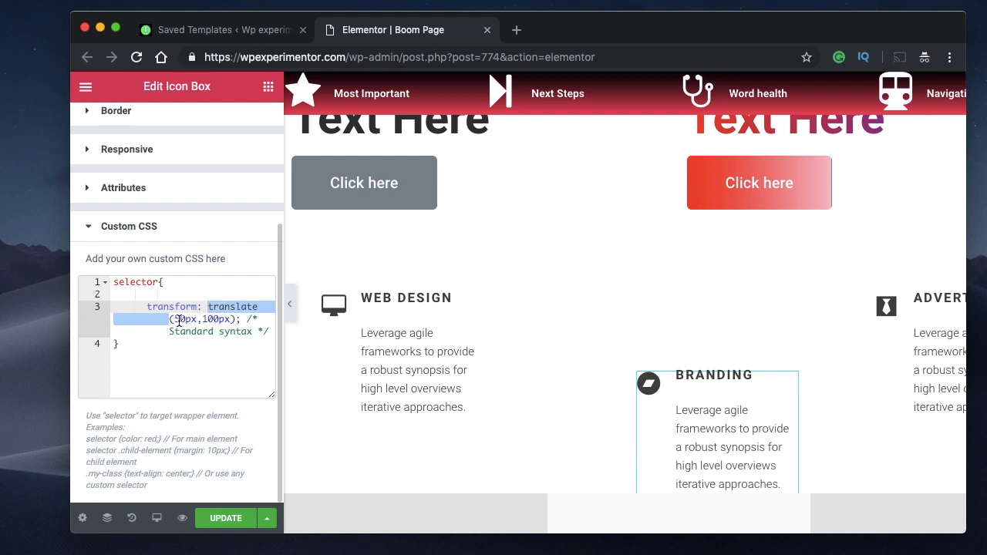
{"action": "double_click", "coordinate": [185, 319]}
{"action": "left_click", "coordinate": [215, 319]}
{"action": "double_click", "coordinate": [215, 320]}
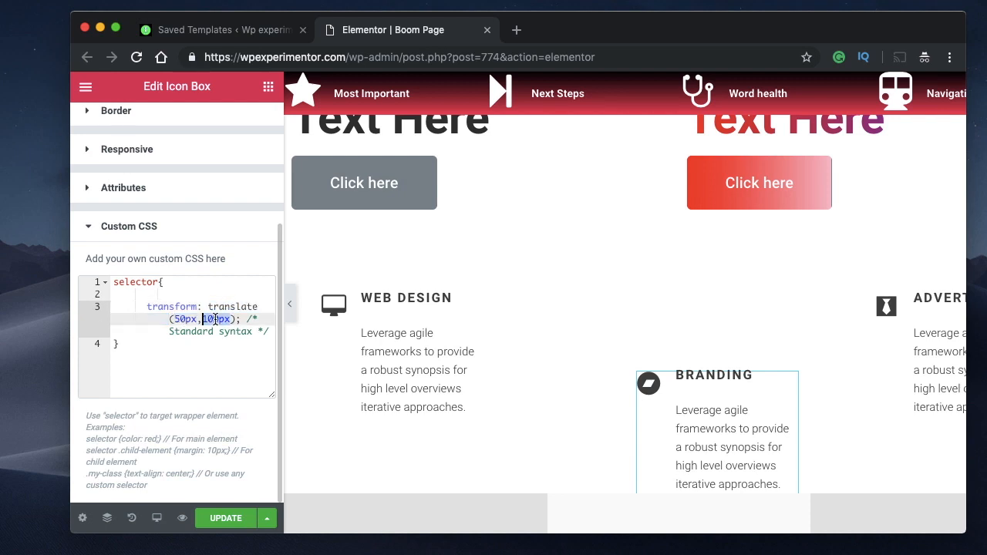
{"action": "double_click", "coordinate": [178, 318]}
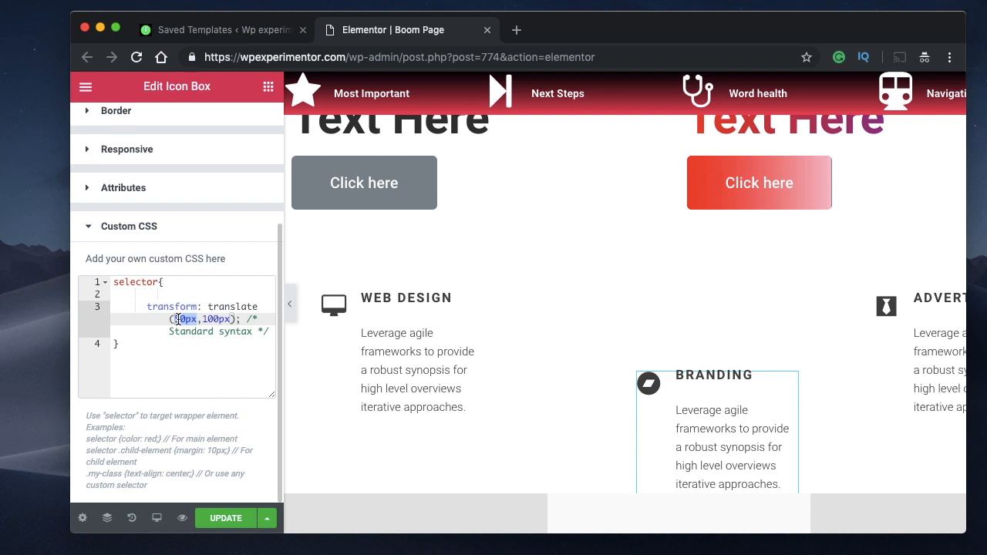
Try a vertical translate value of -100px in the Branding icon box's custom CSS
{"action": "double_click", "coordinate": [210, 319]}
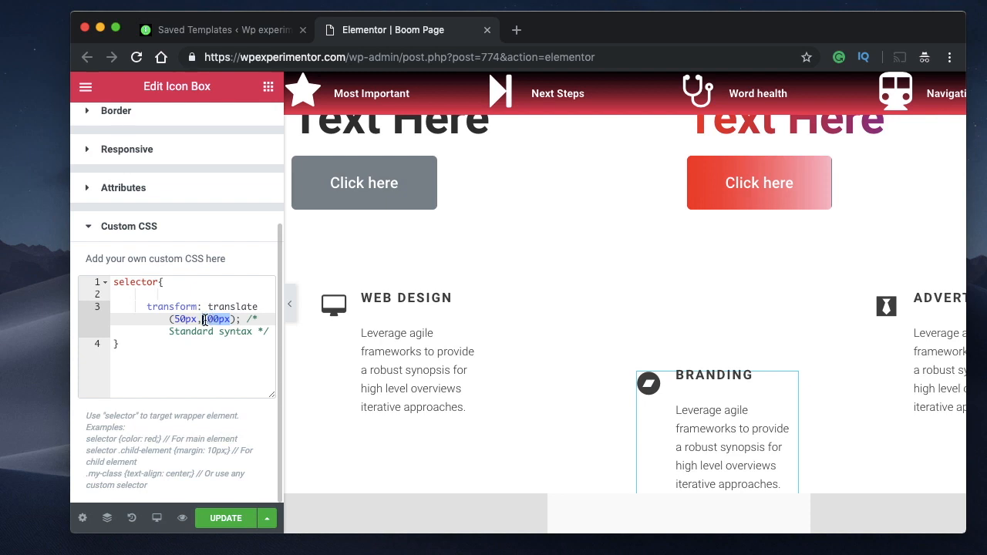
{"action": "left_click", "coordinate": [203, 320]}
{"action": "type", "text": "-"}
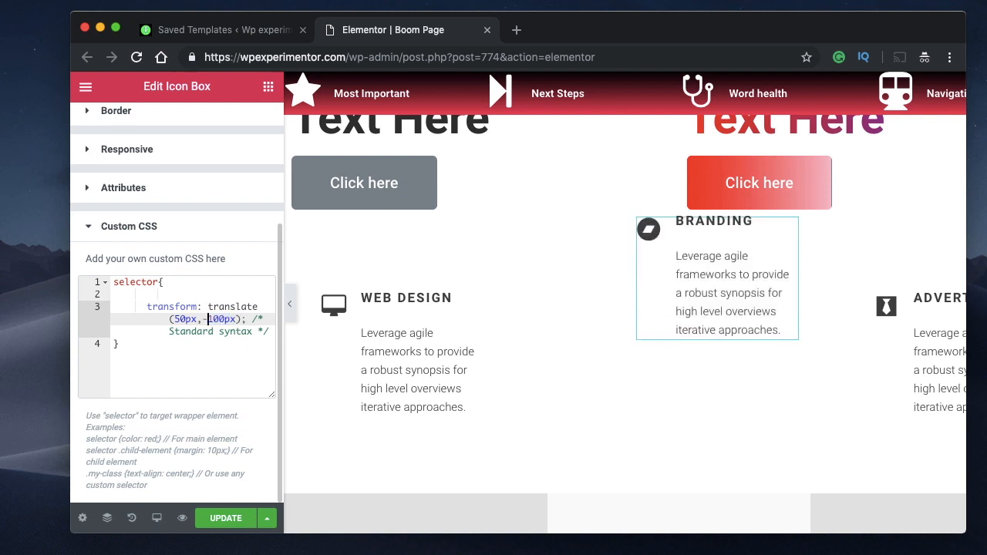
{"action": "key", "text": "BackSpace"}
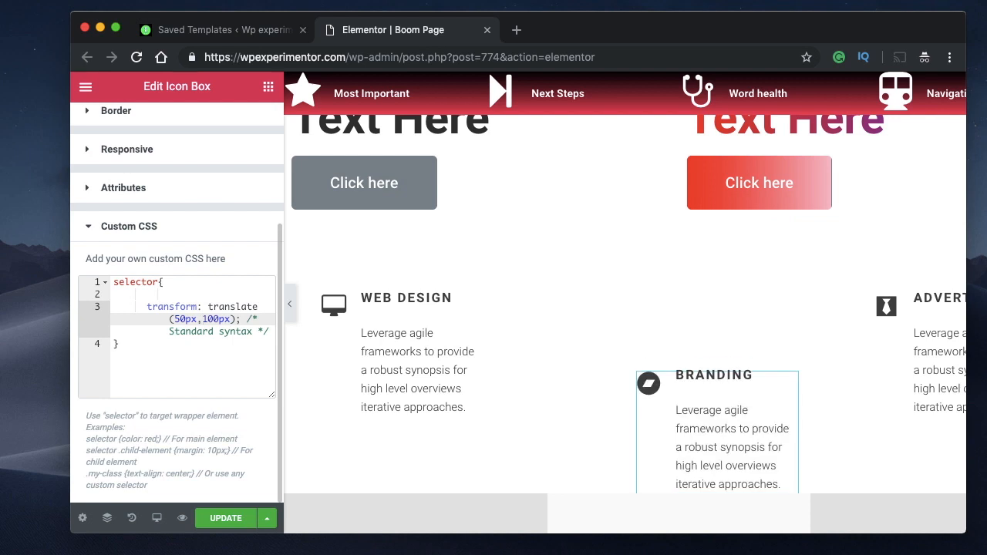
Set the horizontal translate value to -50px in the Branding icon box's custom CSS
{"action": "type", "text": "-"}
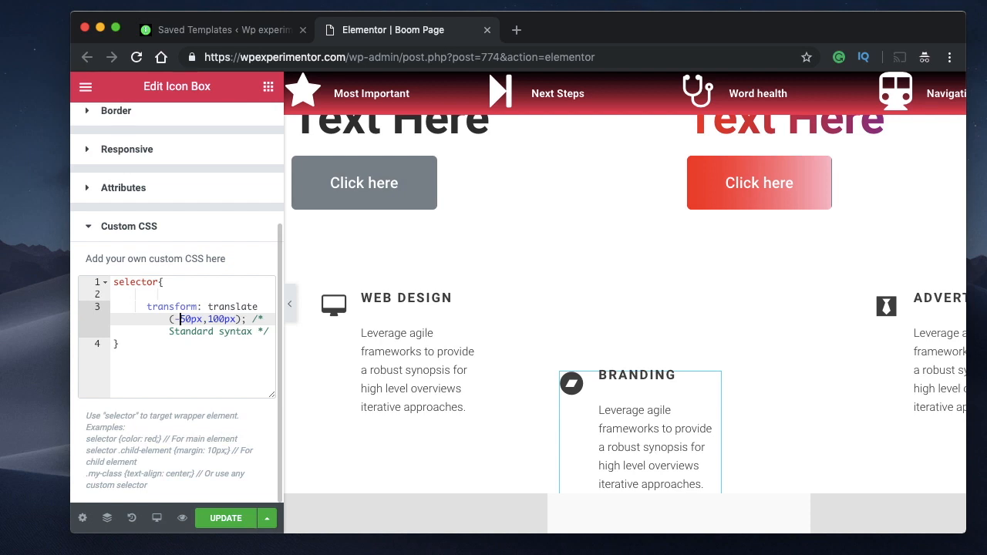
{"action": "double_click", "coordinate": [122, 282]}
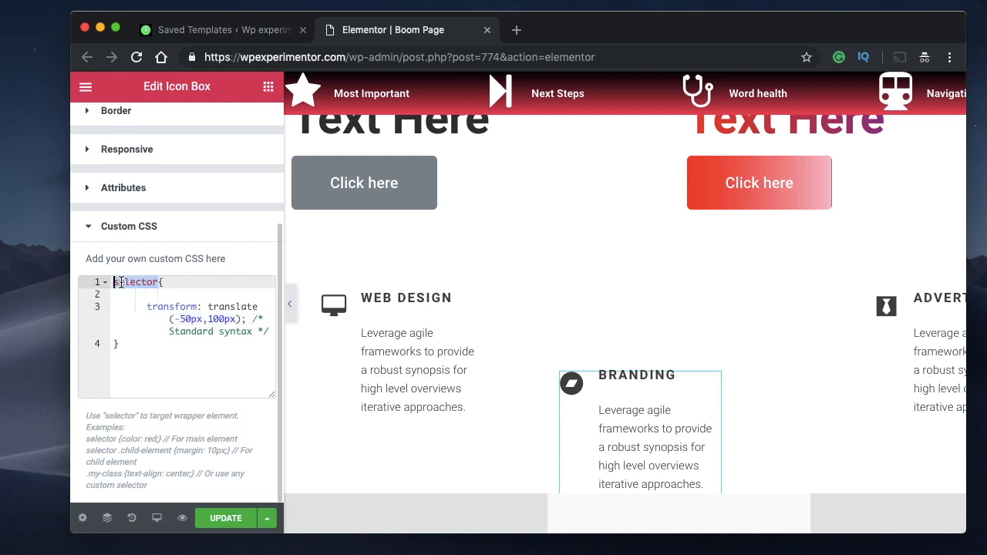
{"action": "left_click", "coordinate": [149, 340]}
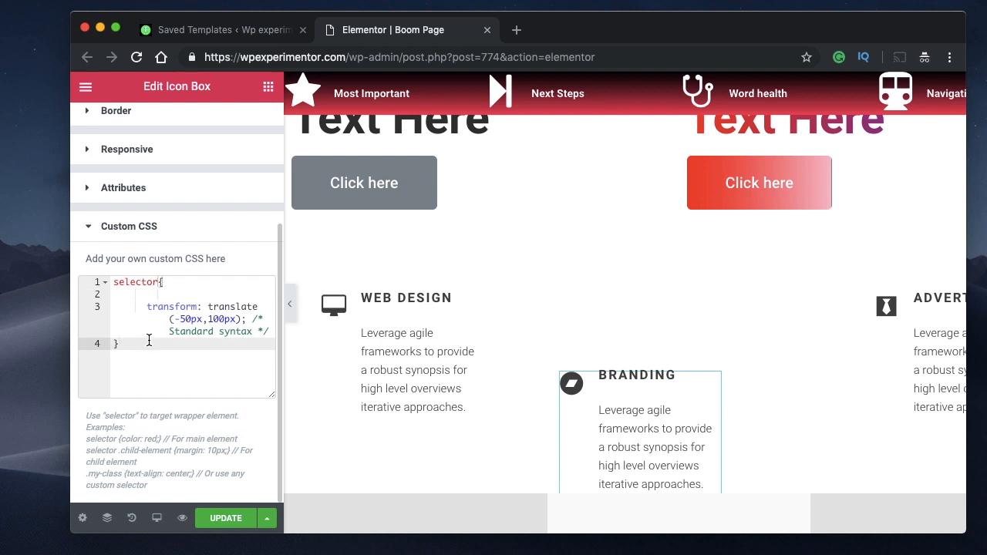
Insert a single-column section above the icon box section and open the widget library for its empty column
{"action": "left_click", "coordinate": [494, 263]}
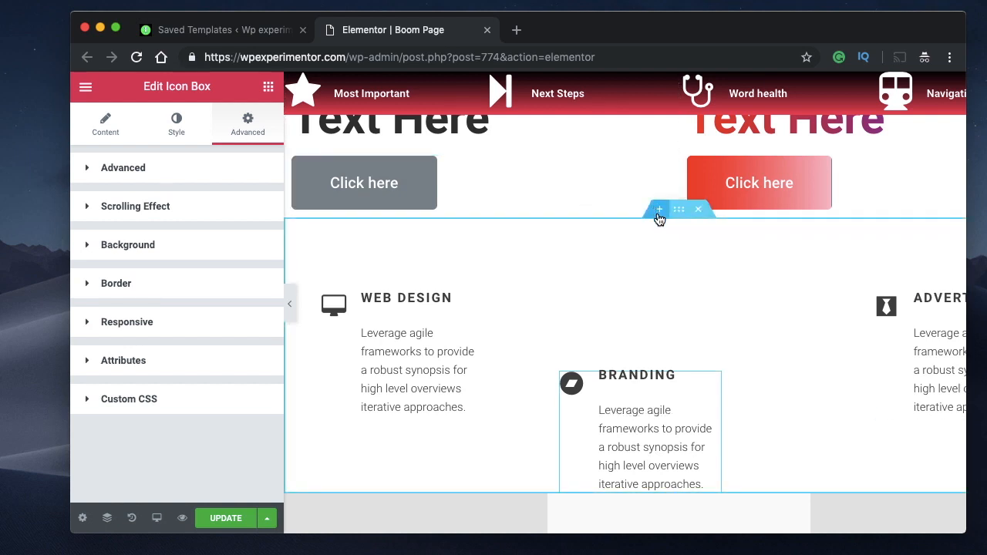
{"action": "left_click", "coordinate": [658, 210]}
{"action": "left_click", "coordinate": [642, 283]}
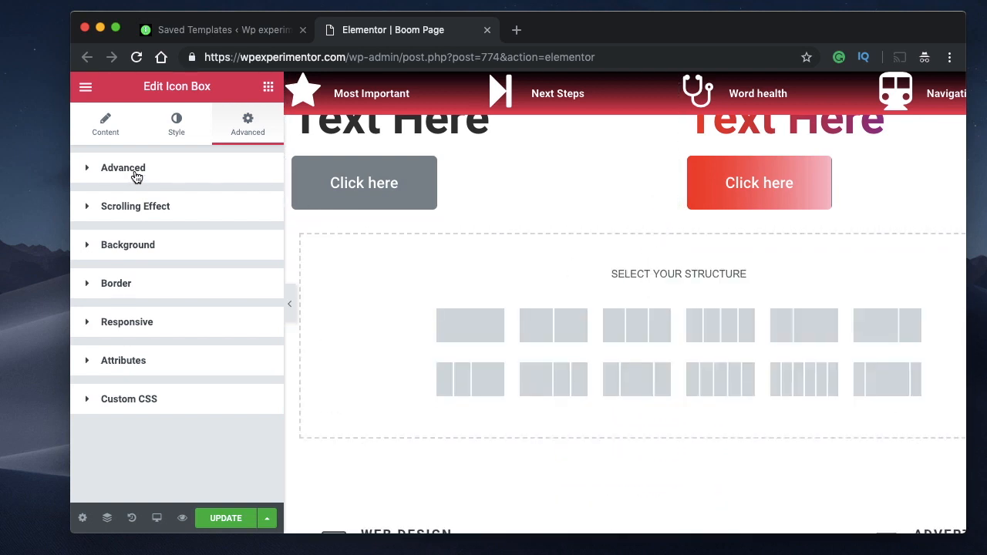
{"action": "left_click", "coordinate": [480, 317]}
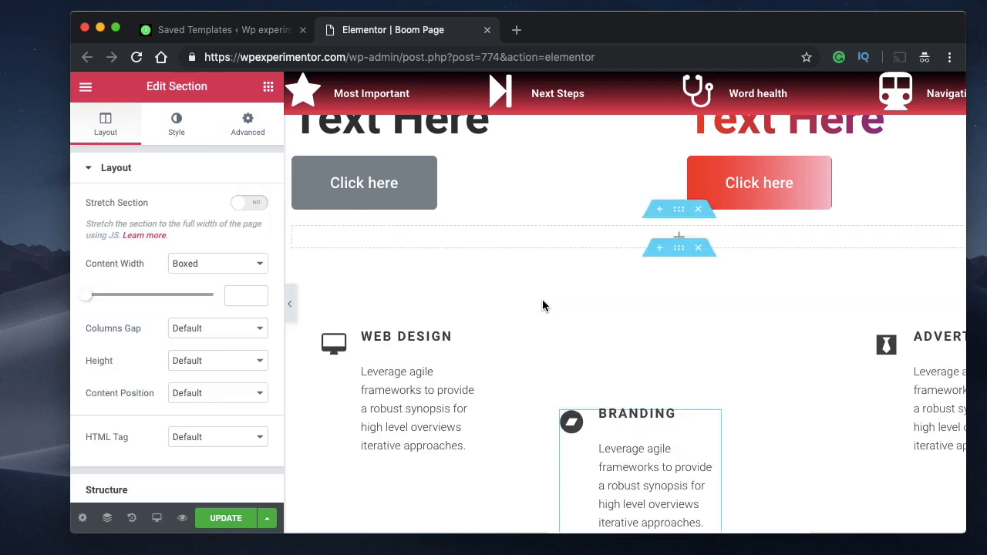
{"action": "left_click", "coordinate": [677, 236]}
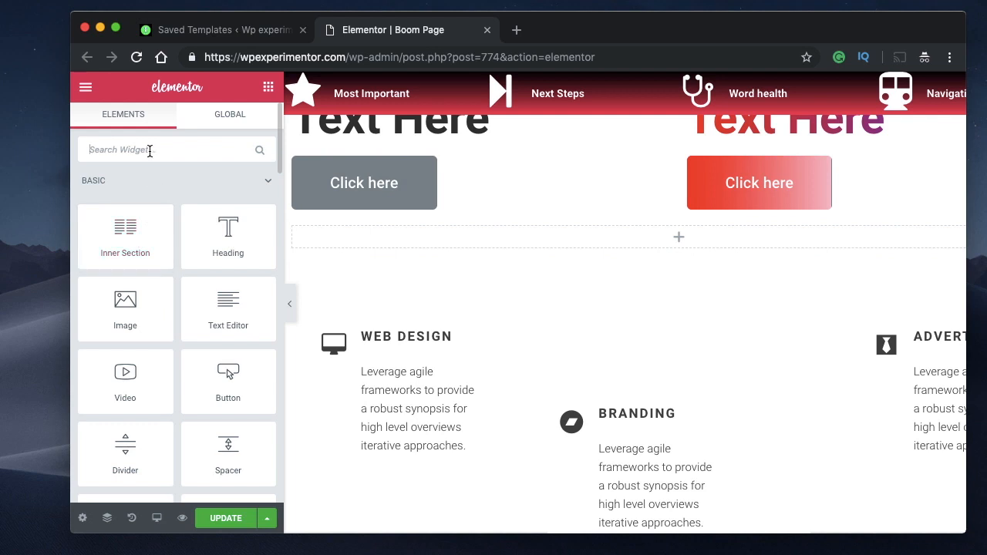
Delete the empty section above the icon boxes and add an HTML widget below the grey Click here button
{"action": "type", "text": "h"}
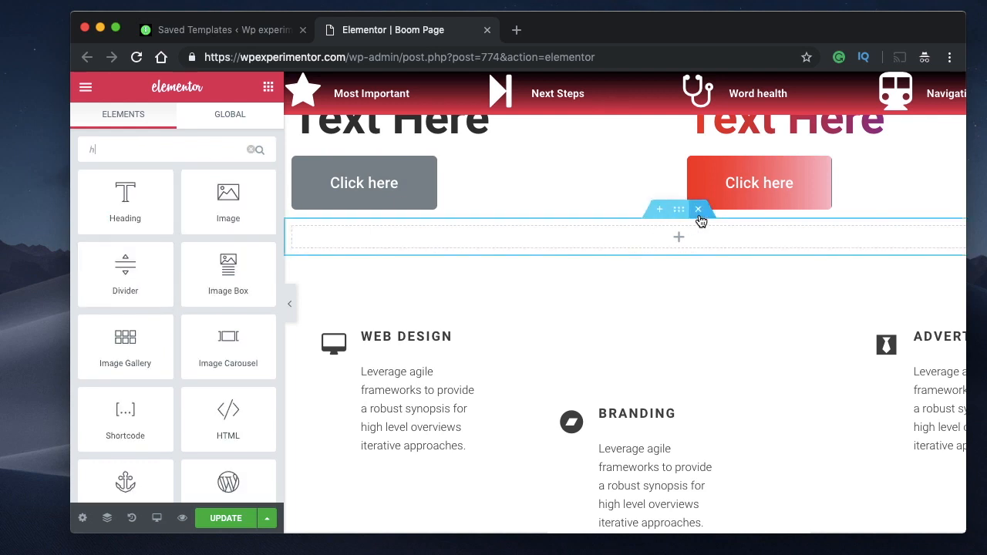
{"action": "left_click", "coordinate": [698, 208]}
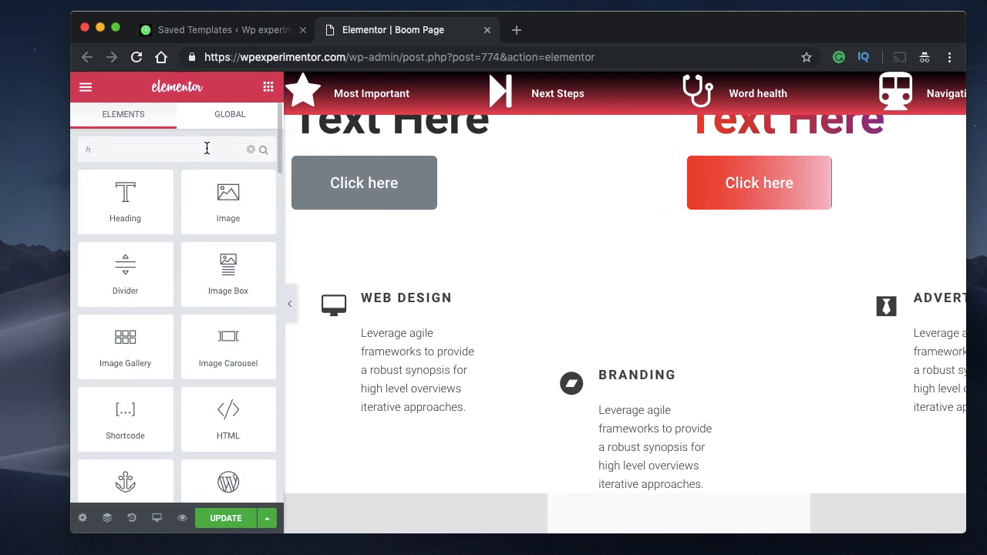
{"action": "left_click", "coordinate": [119, 146]}
{"action": "type", "text": "t"}
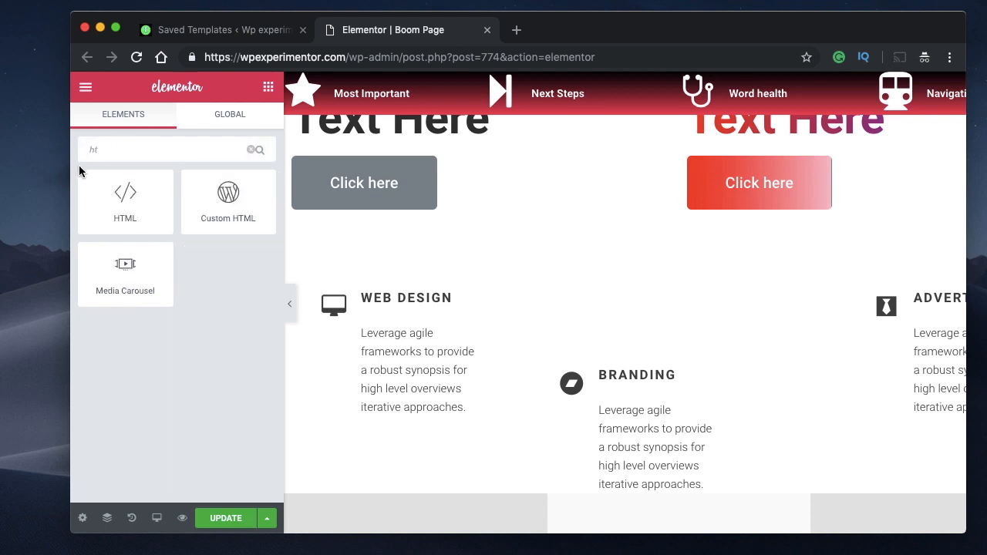
{"action": "left_click_drag", "start_coordinate": [125, 199], "coordinate": [441, 200]}
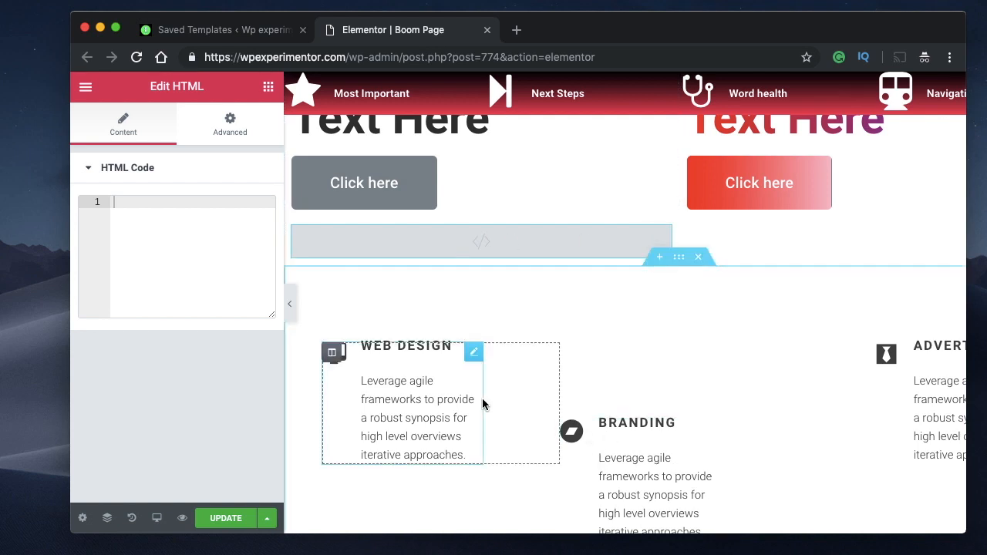
Copy the Branding icon box's entire custom CSS and clear it from the widget
{"action": "scroll", "coordinate": [482, 397], "scroll_direction": "down", "scroll_amount": 3}
{"action": "left_click", "coordinate": [676, 315]}
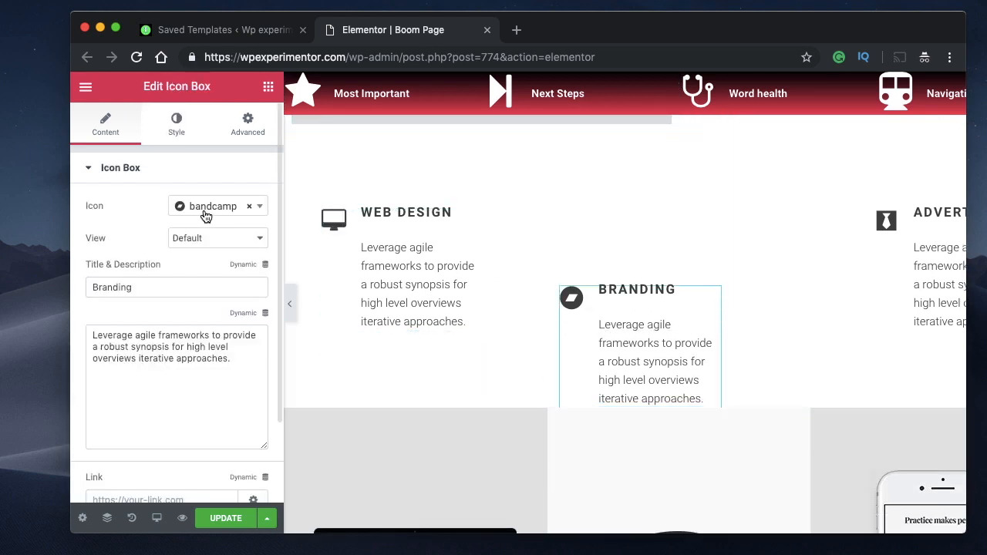
{"action": "left_click", "coordinate": [247, 123]}
{"action": "scroll", "coordinate": [136, 312], "scroll_direction": "down", "scroll_amount": 3}
{"action": "left_click", "coordinate": [129, 486]}
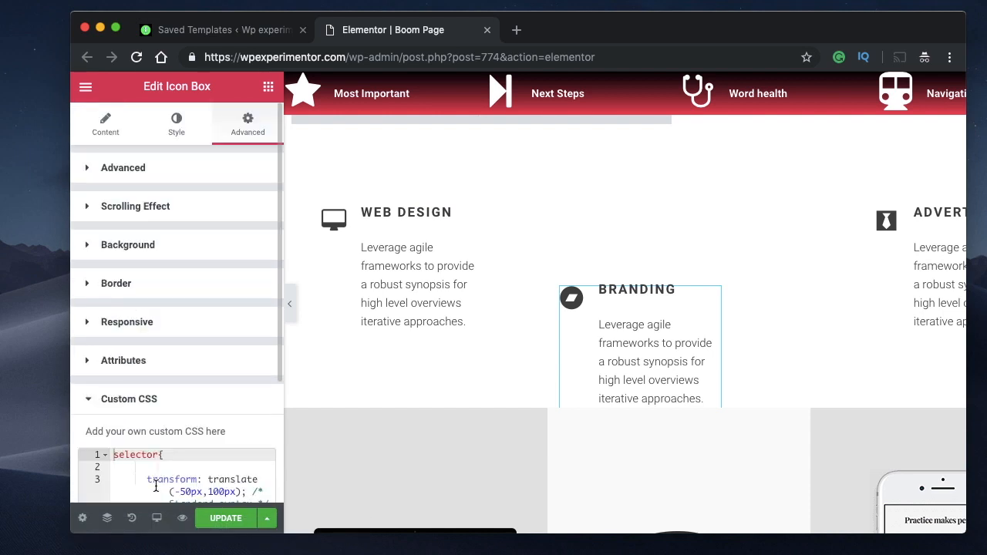
{"action": "scroll", "coordinate": [154, 486], "scroll_direction": "down", "scroll_amount": 3}
{"action": "left_click", "coordinate": [158, 345]}
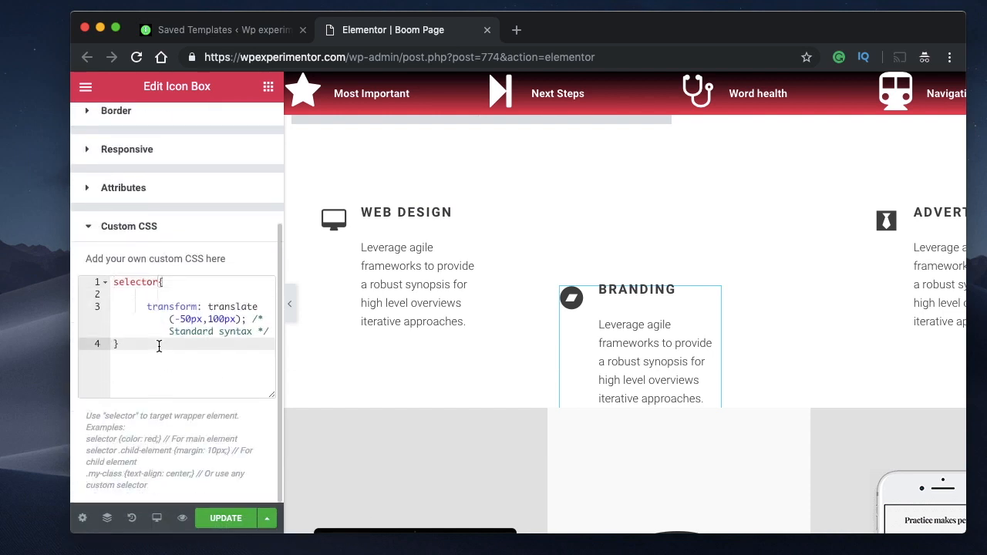
{"action": "key", "text": "super+a"}
{"action": "key", "text": "super+c"}
{"action": "key", "text": "BackSpace"}
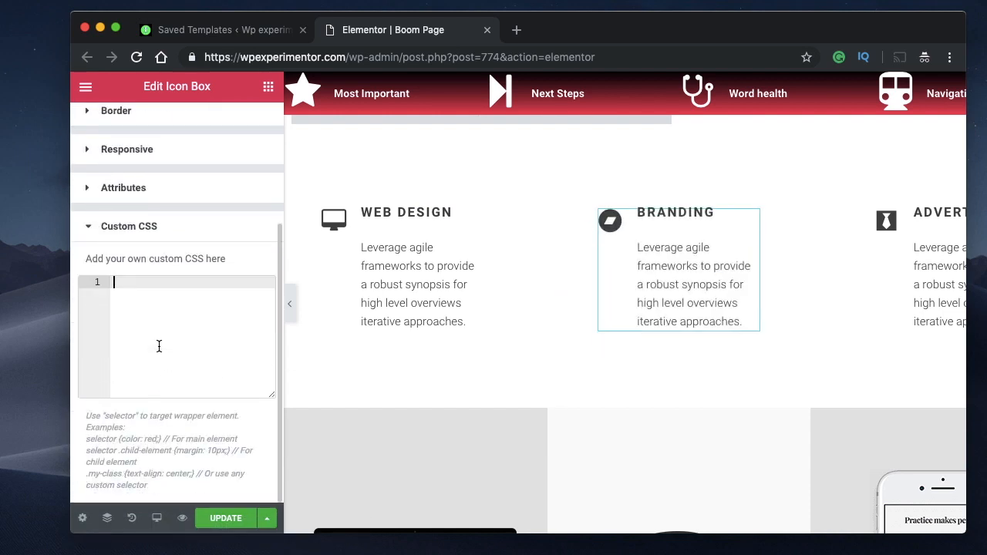
{"action": "left_click", "coordinate": [180, 225]}
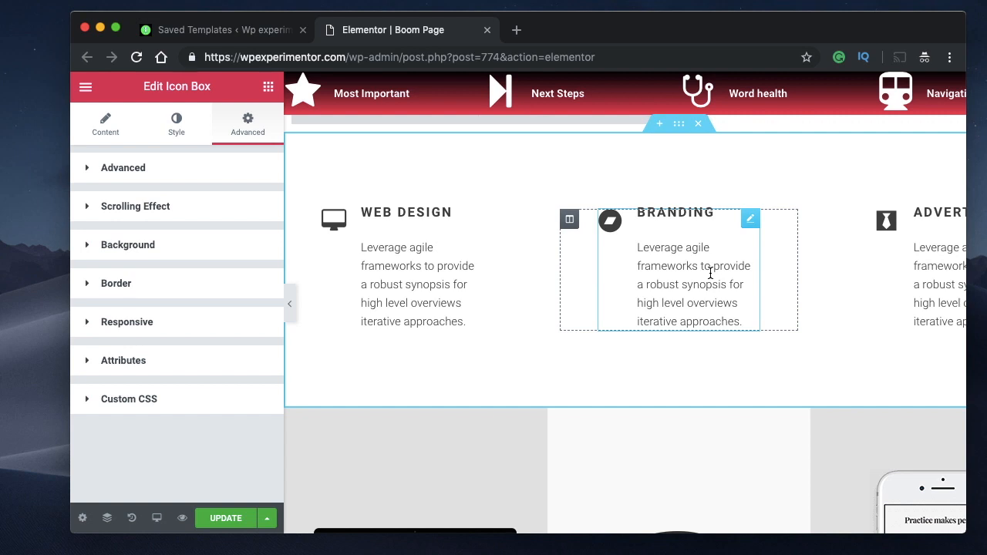
{"action": "left_click", "coordinate": [192, 411]}
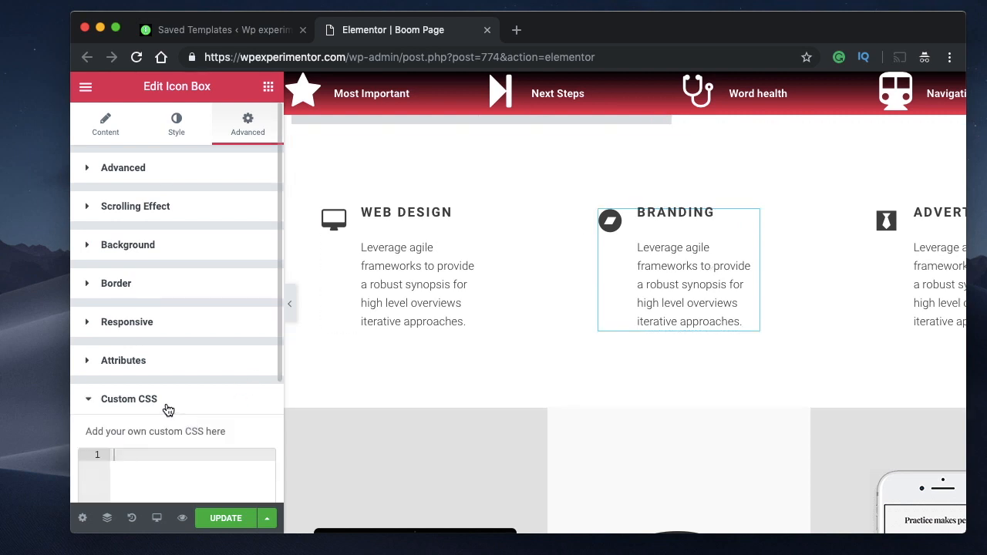
{"action": "left_click", "coordinate": [170, 404]}
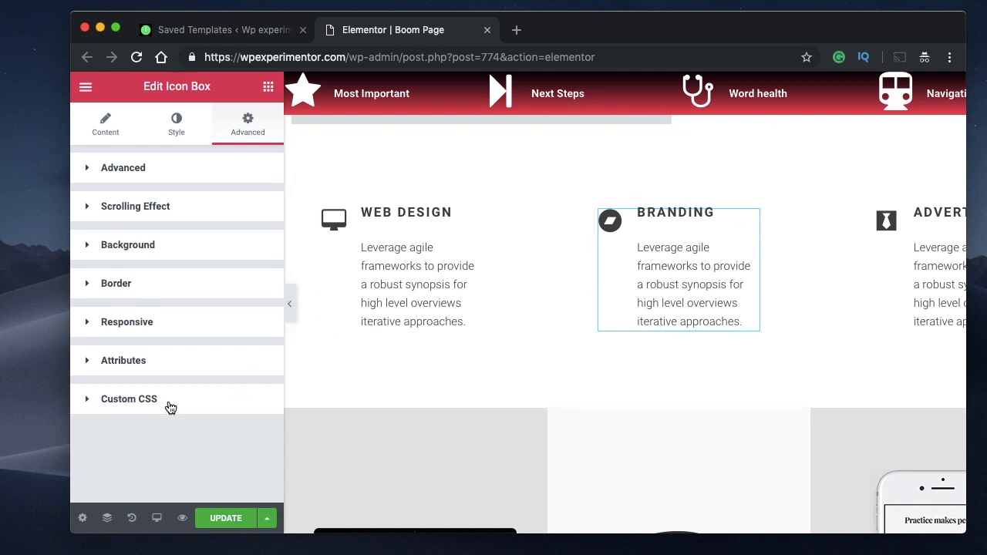
Add an opening and closing style tag pair to the HTML widget's code
{"action": "scroll", "coordinate": [581, 291], "scroll_direction": "up", "scroll_amount": 4}
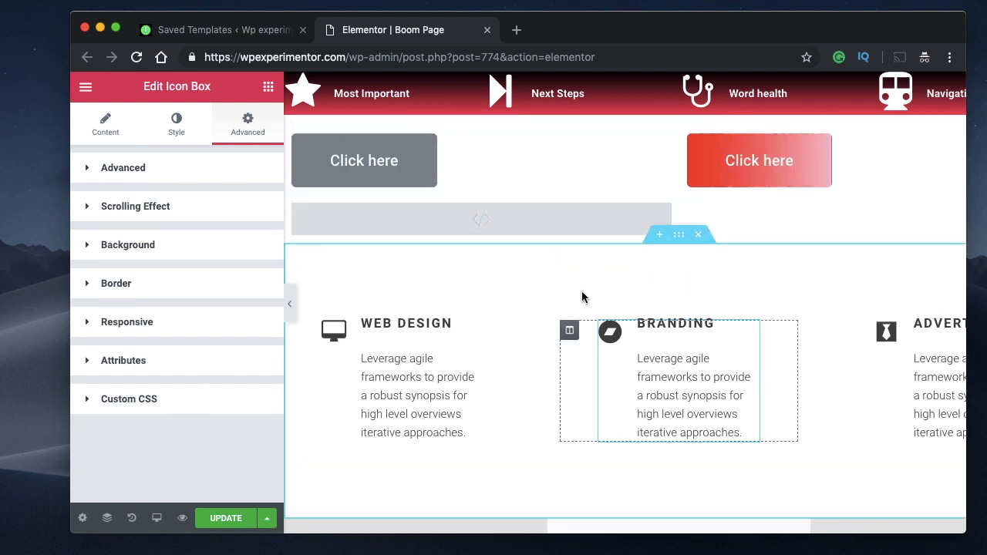
{"action": "left_click", "coordinate": [524, 238]}
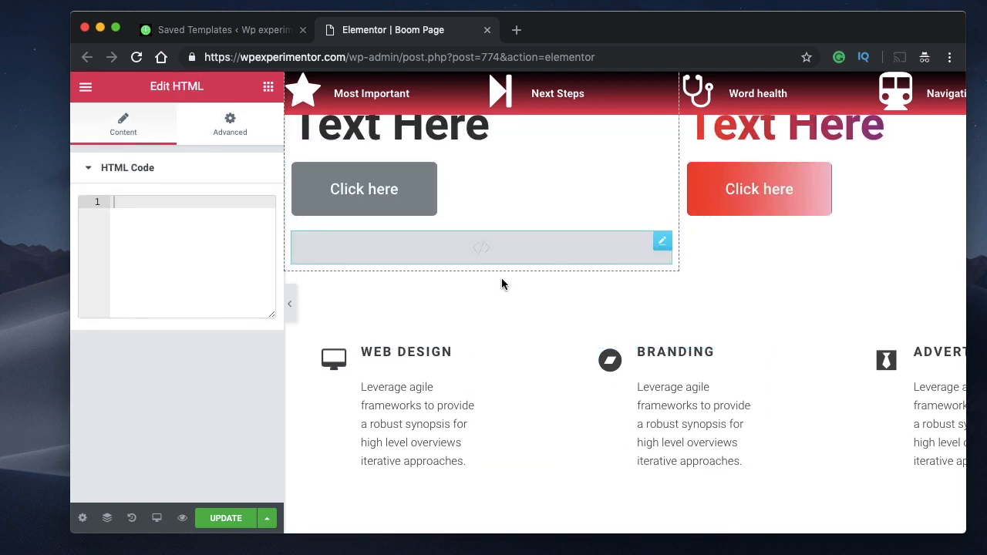
{"action": "left_click", "coordinate": [172, 211]}
{"action": "type", "text": "<sty"}
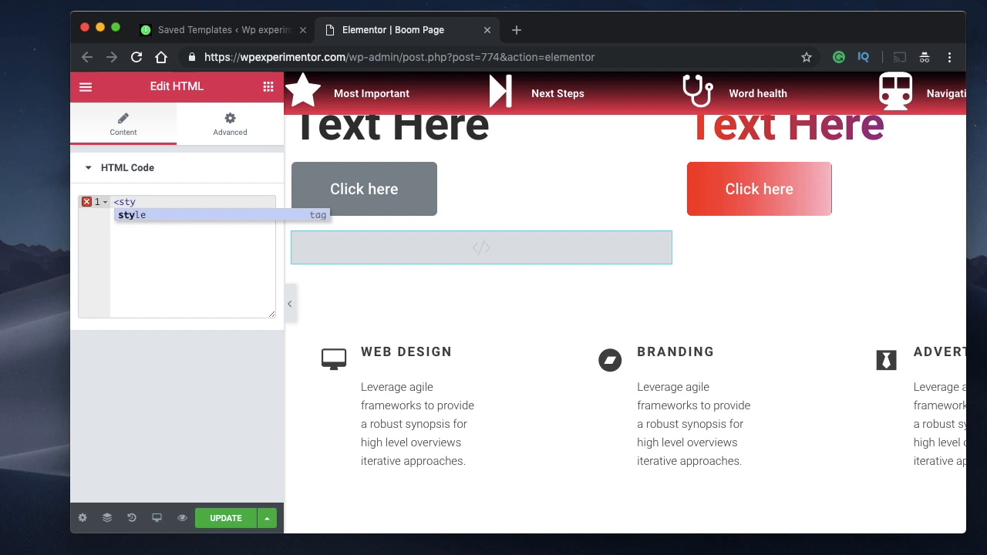
{"action": "key", "text": "Return"}
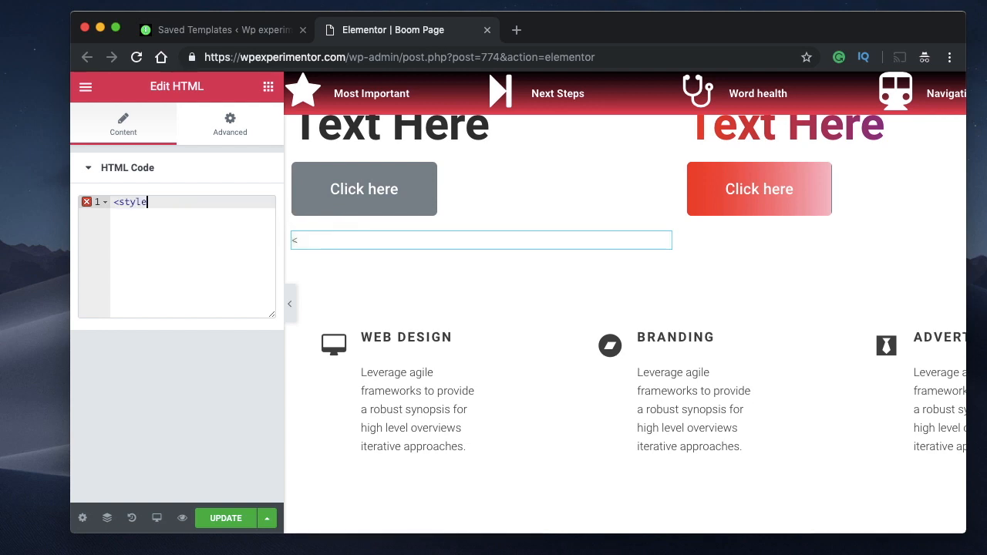
{"action": "type", "text": ">"}
{"action": "key", "text": "Return"}
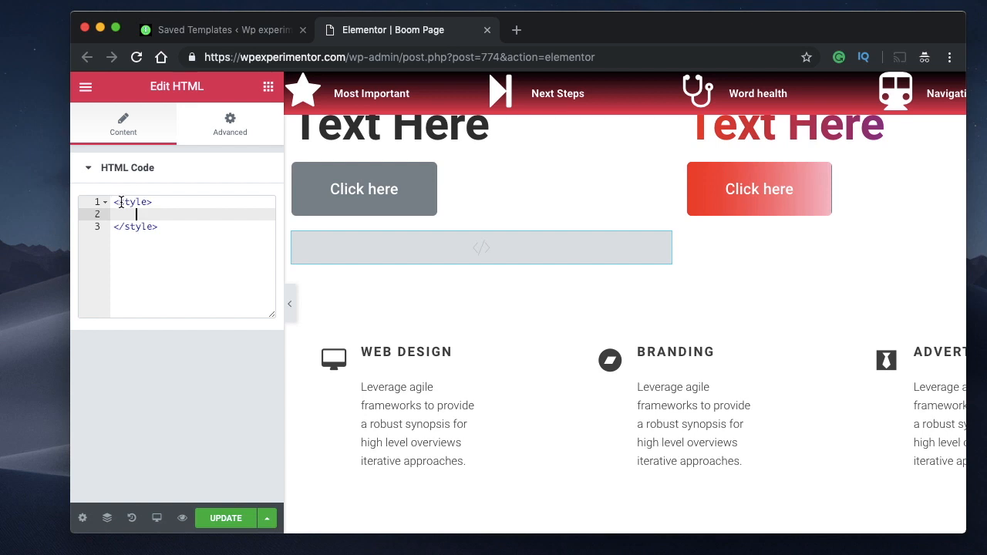
Paste the copied selector rule with its translate transform between the HTML widget's style tags
{"action": "double_click", "coordinate": [130, 203]}
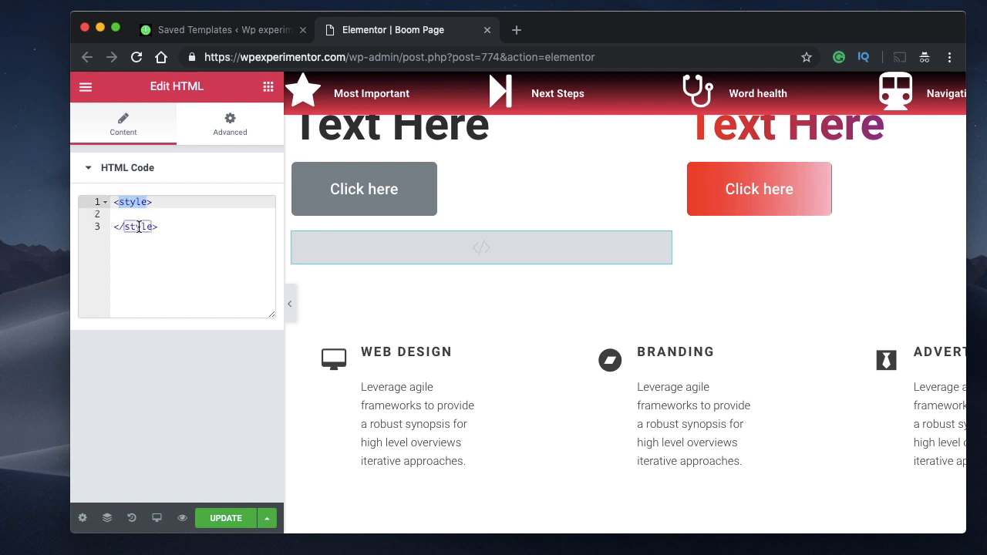
{"action": "double_click", "coordinate": [138, 227]}
{"action": "left_click", "coordinate": [124, 215]}
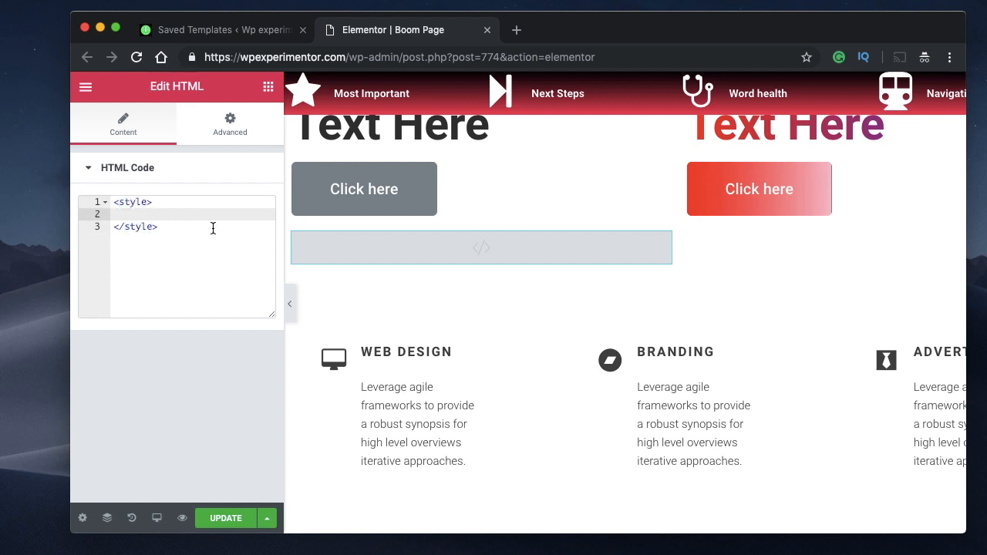
{"action": "key", "text": "super+v"}
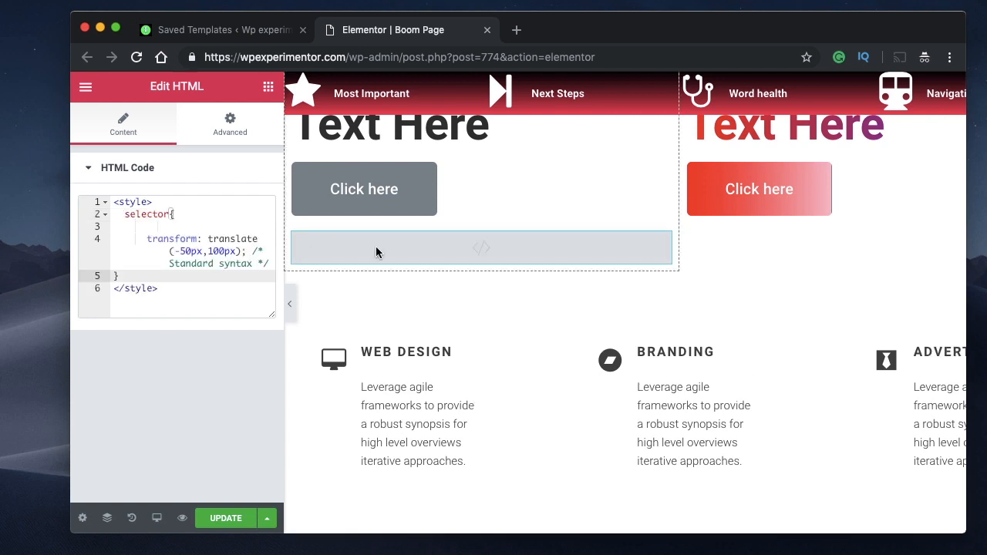
Examine the rule's selector placeholder, the Branding icon box's CSS Classes setting, and the HTML widget's style tags
{"action": "double_click", "coordinate": [149, 215]}
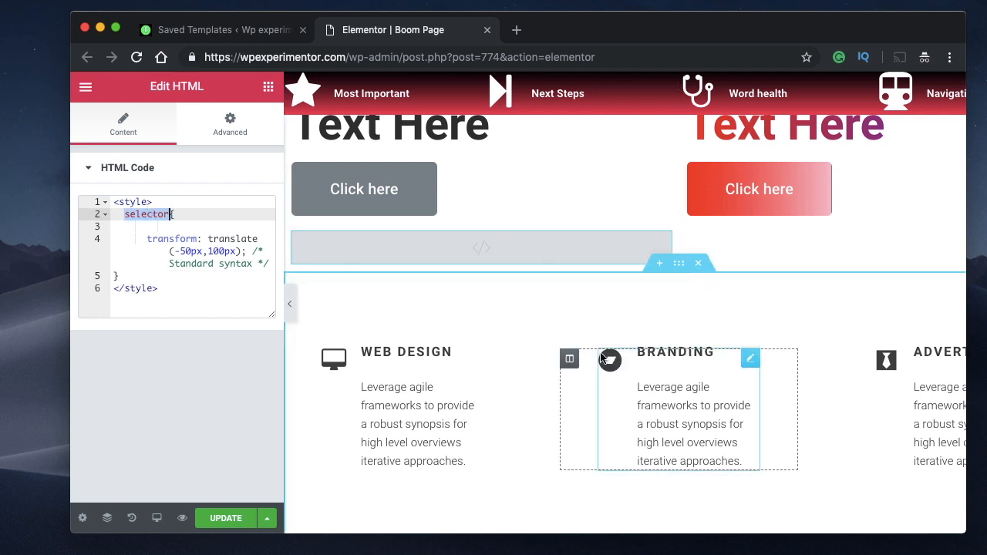
{"action": "left_click", "coordinate": [752, 360]}
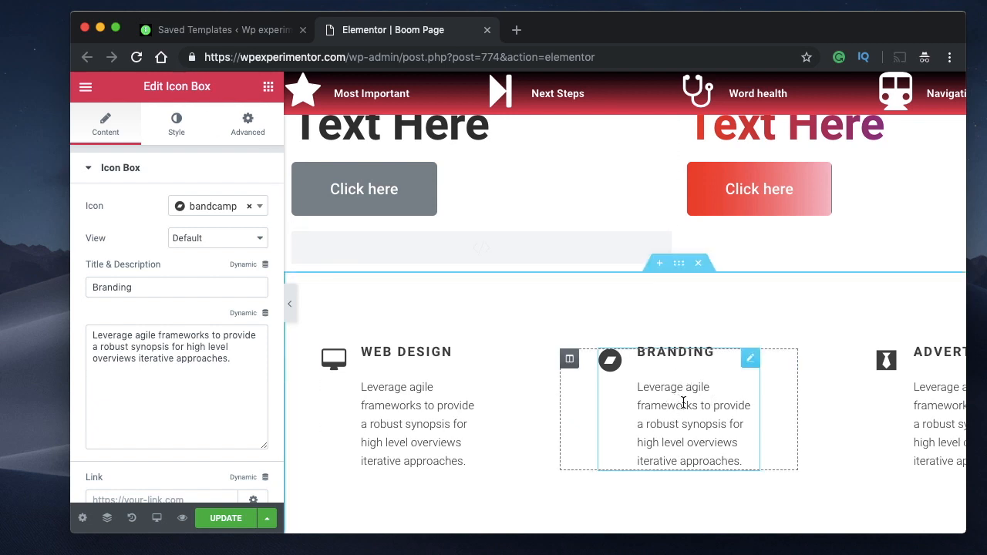
{"action": "left_click", "coordinate": [239, 123]}
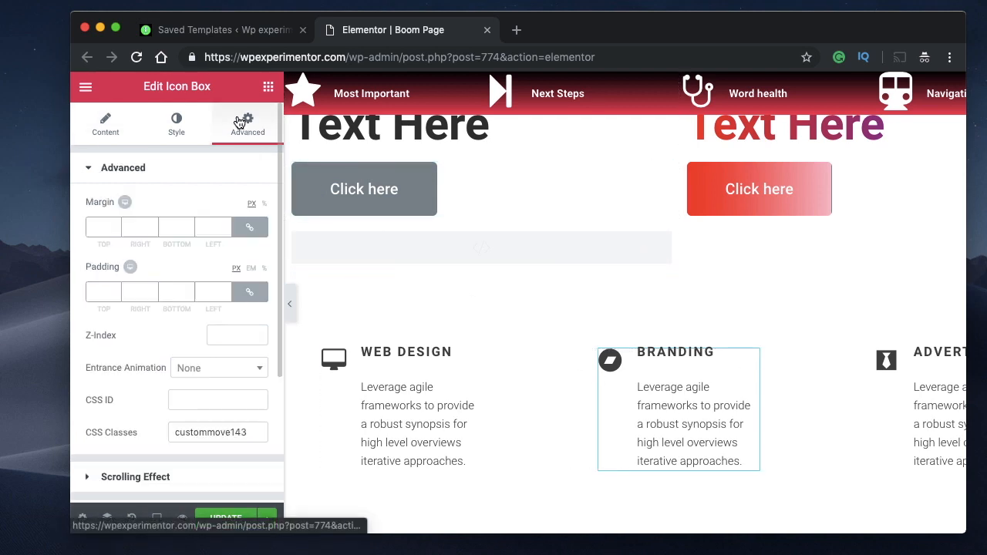
{"action": "scroll", "coordinate": [176, 347], "scroll_direction": "down", "scroll_amount": 4}
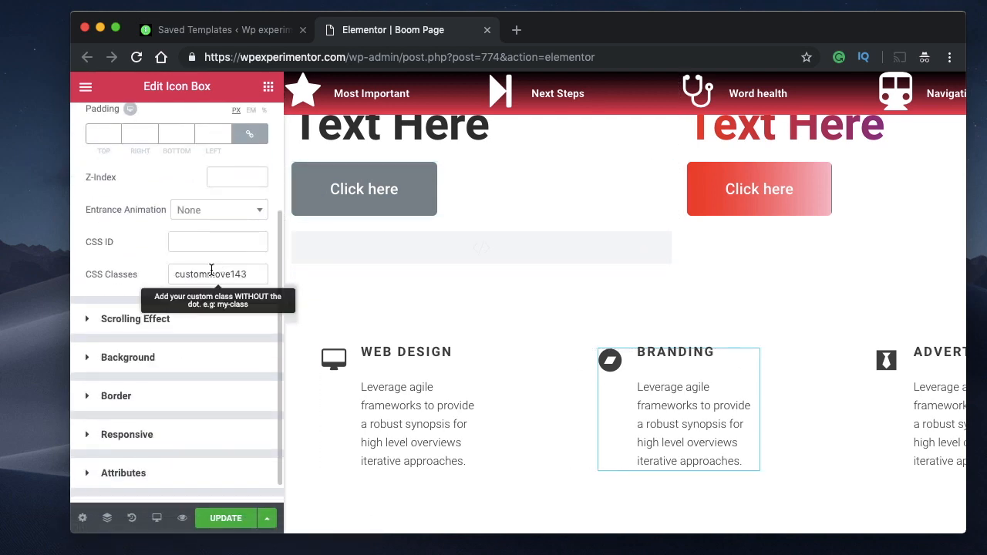
{"action": "double_click", "coordinate": [211, 274]}
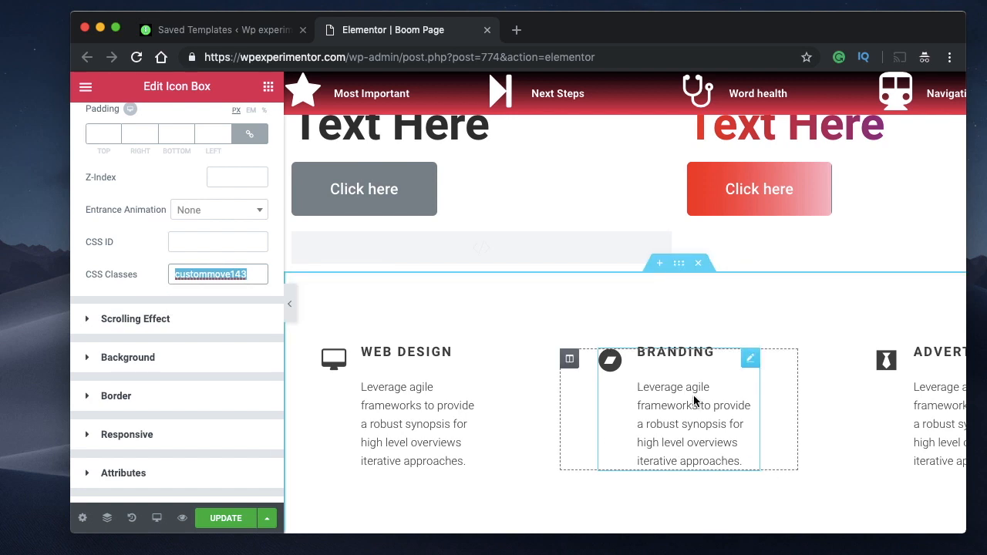
{"action": "double_click", "coordinate": [197, 273]}
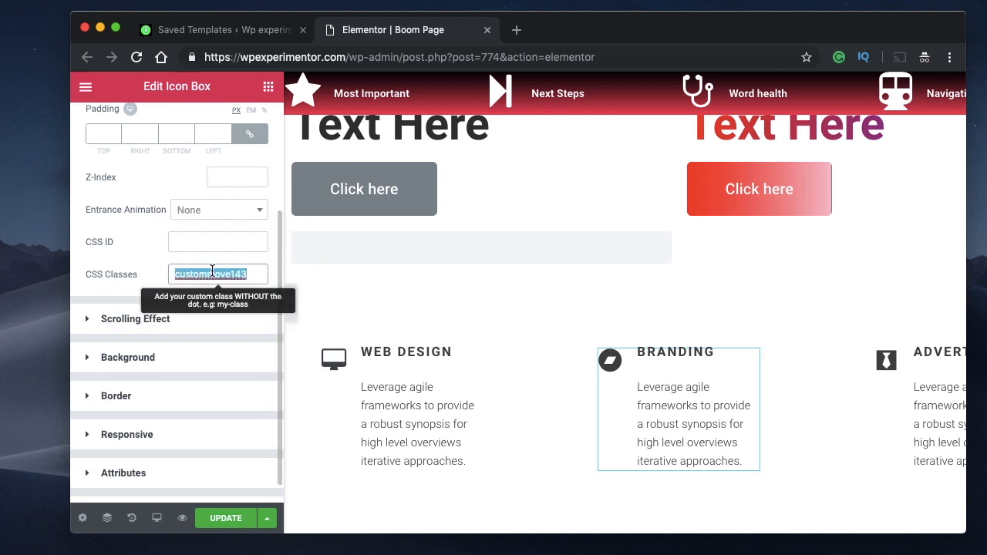
{"action": "scroll", "coordinate": [212, 266], "scroll_direction": "up", "scroll_amount": 3}
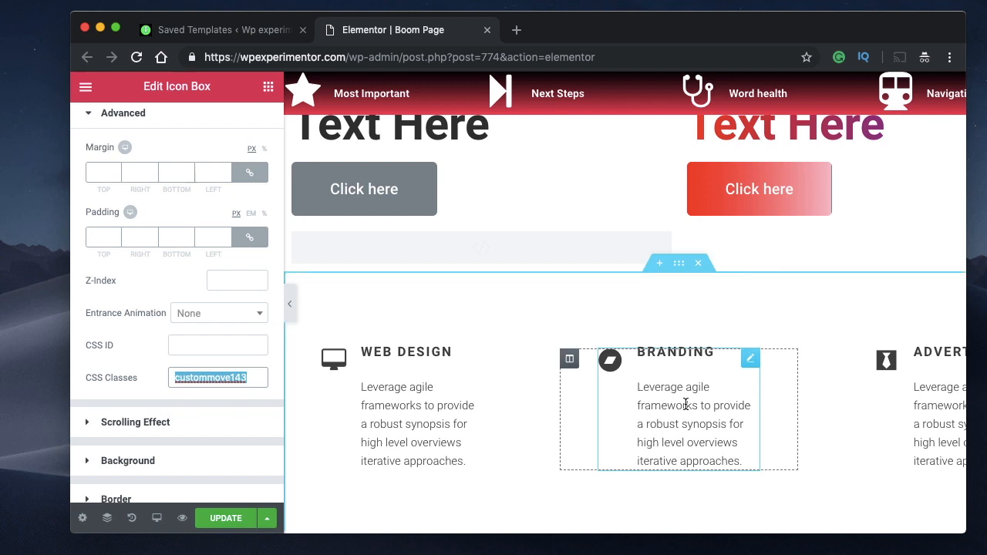
{"action": "scroll", "coordinate": [698, 370], "scroll_direction": "down", "scroll_amount": 2}
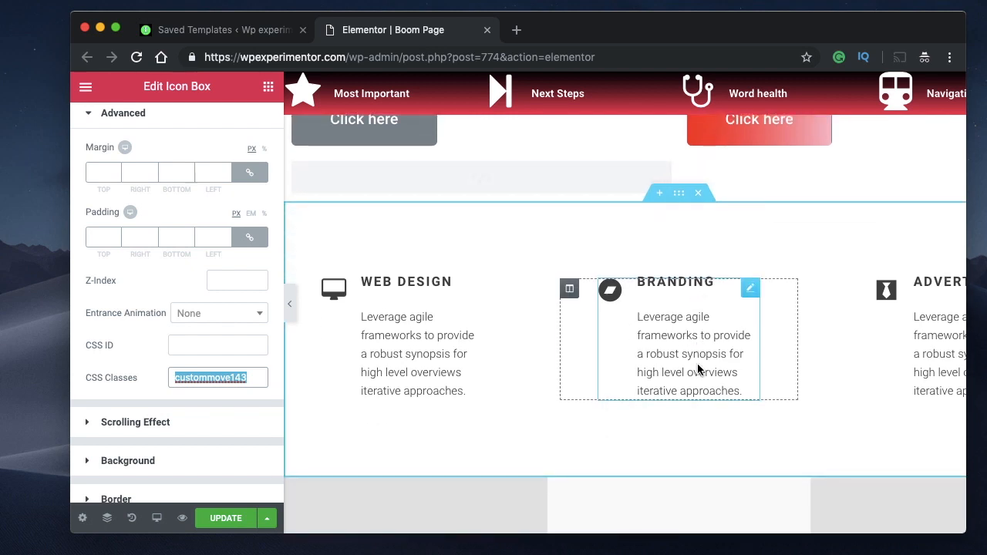
{"action": "scroll", "coordinate": [114, 273], "scroll_direction": "up", "scroll_amount": 1}
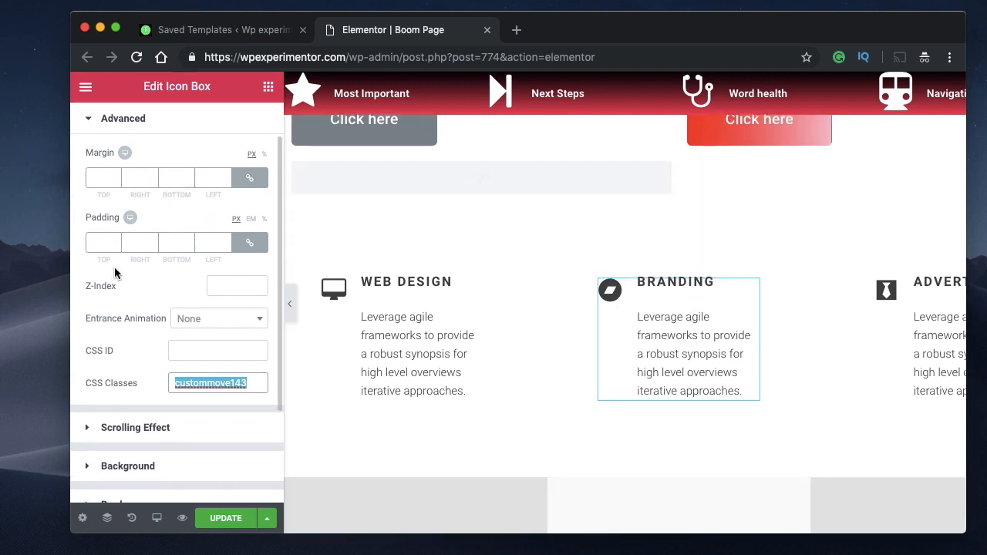
{"action": "left_click", "coordinate": [474, 171]}
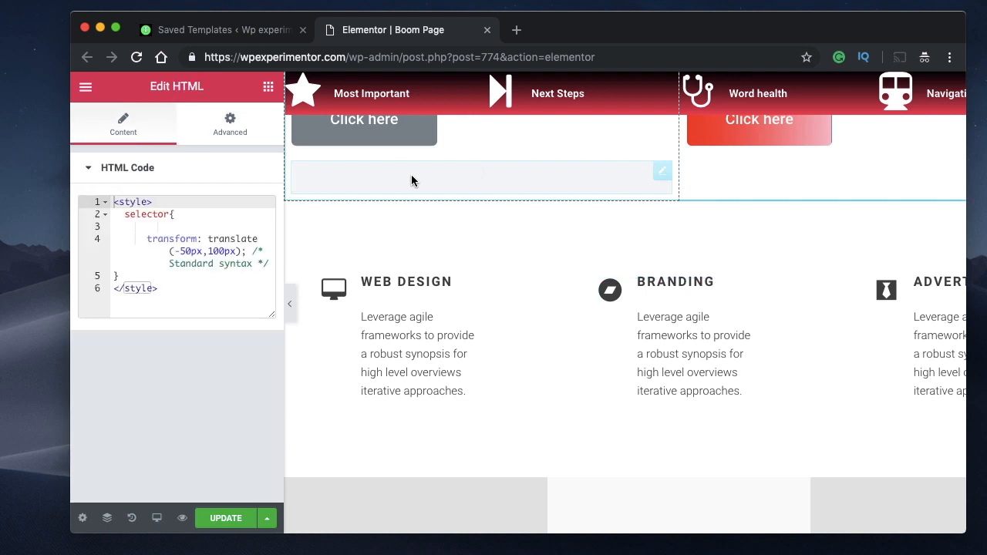
{"action": "double_click", "coordinate": [125, 202]}
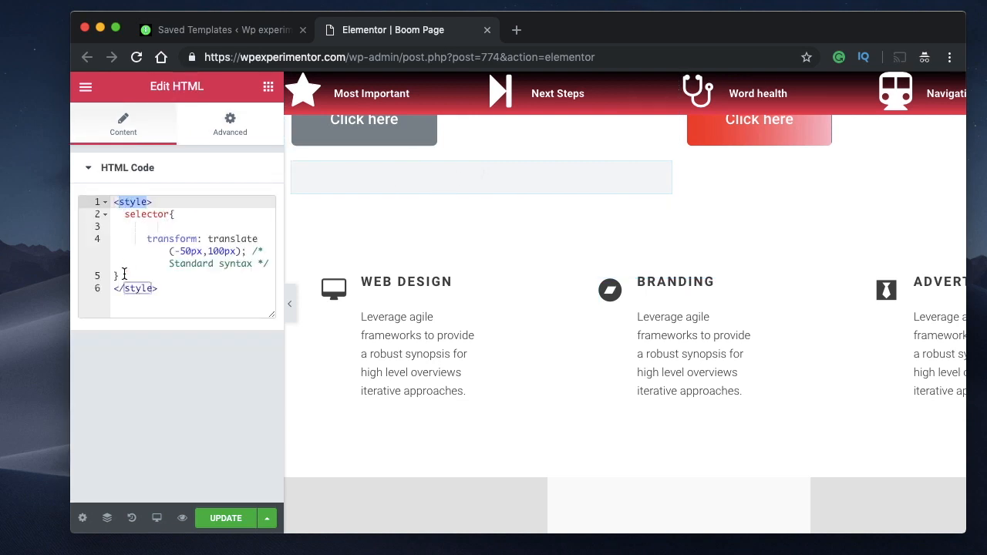
Copy the class name custommove143 from the Branding icon box's CSS Classes setting
{"action": "left_click", "coordinate": [694, 331]}
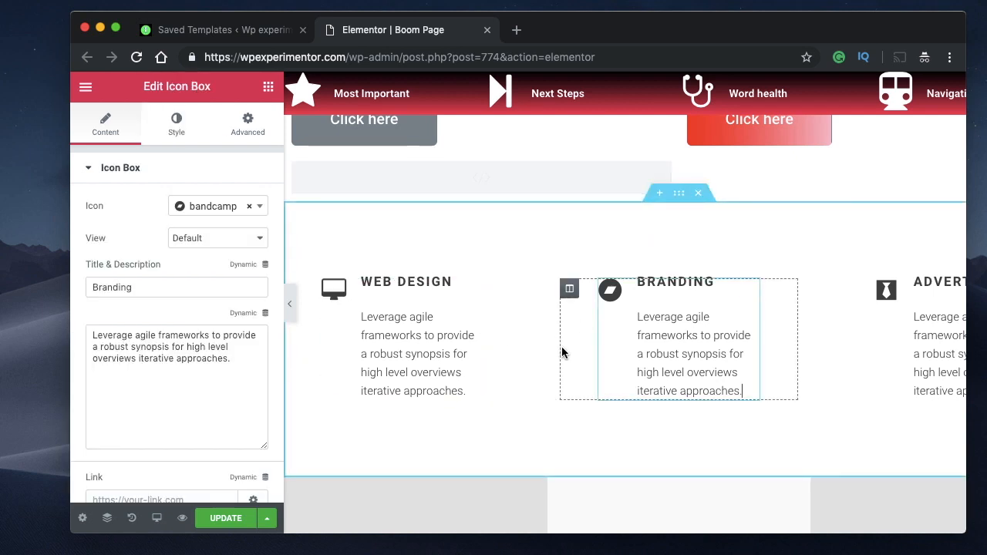
{"action": "left_click", "coordinate": [248, 123]}
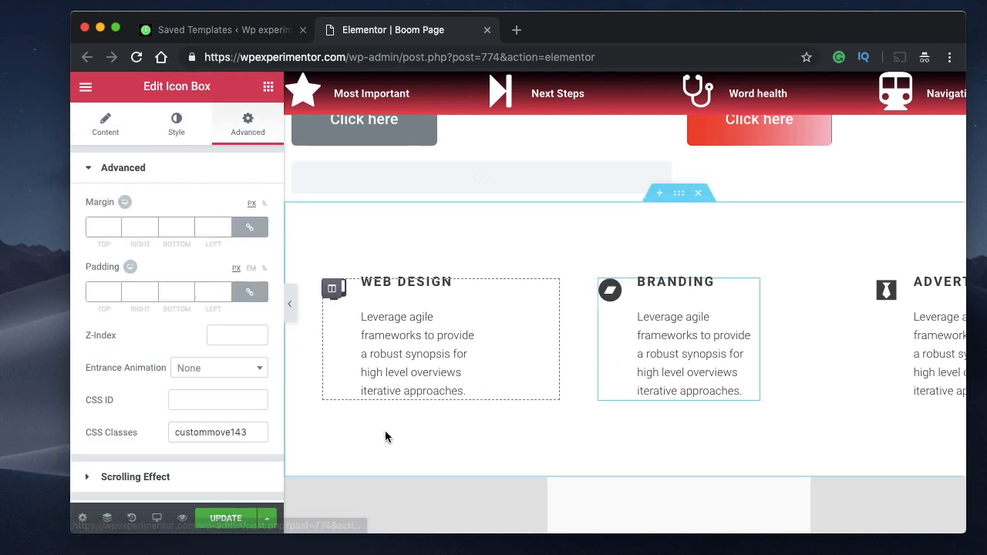
{"action": "scroll", "coordinate": [202, 297], "scroll_direction": "down", "scroll_amount": 5}
{"action": "double_click", "coordinate": [205, 296]}
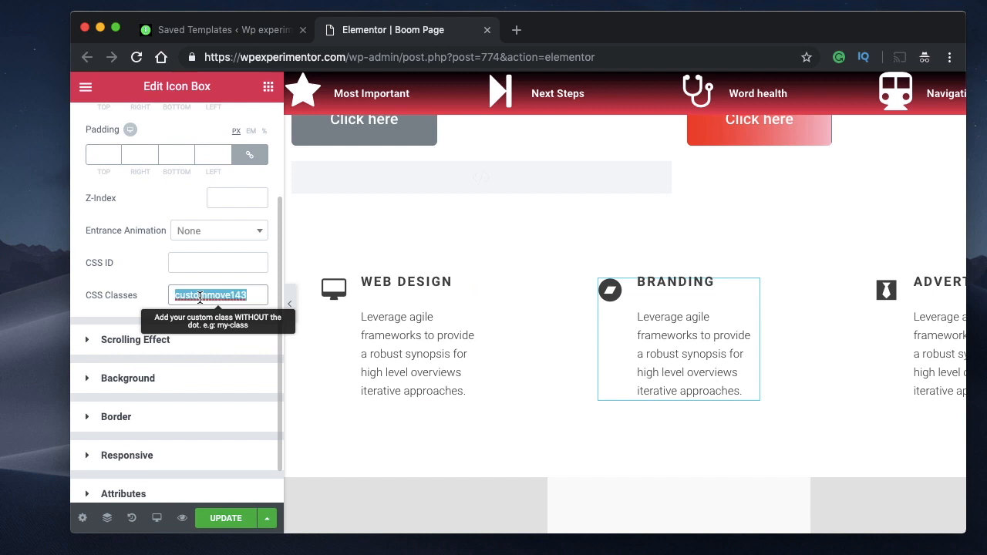
{"action": "double_click", "coordinate": [210, 296]}
{"action": "double_click", "coordinate": [209, 295]}
{"action": "double_click", "coordinate": [210, 294]}
{"action": "key", "text": "ctrl+c"}
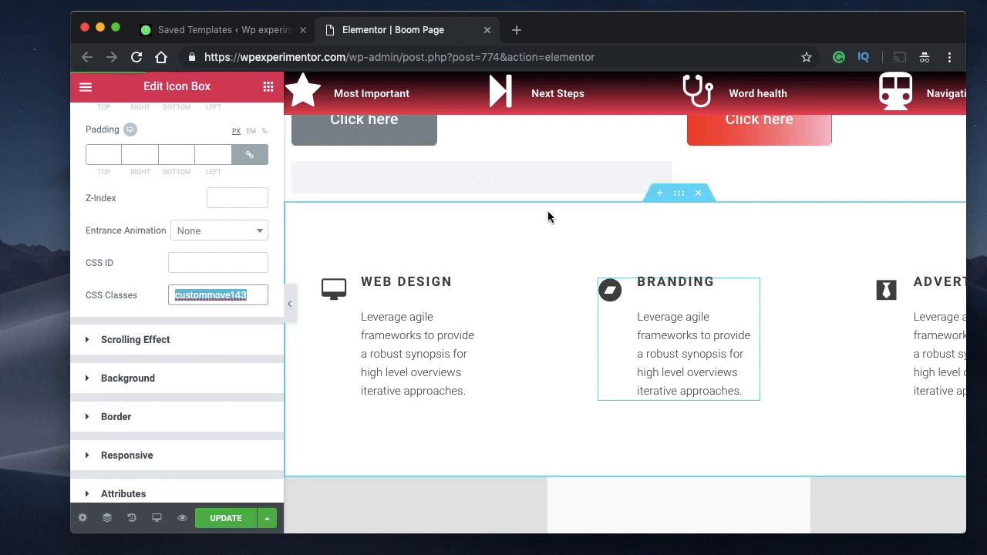
Replace the selector placeholder in the HTML widget's style rule with the class selector .custommove143
{"action": "left_click", "coordinate": [513, 170]}
{"action": "left_click", "coordinate": [146, 215]}
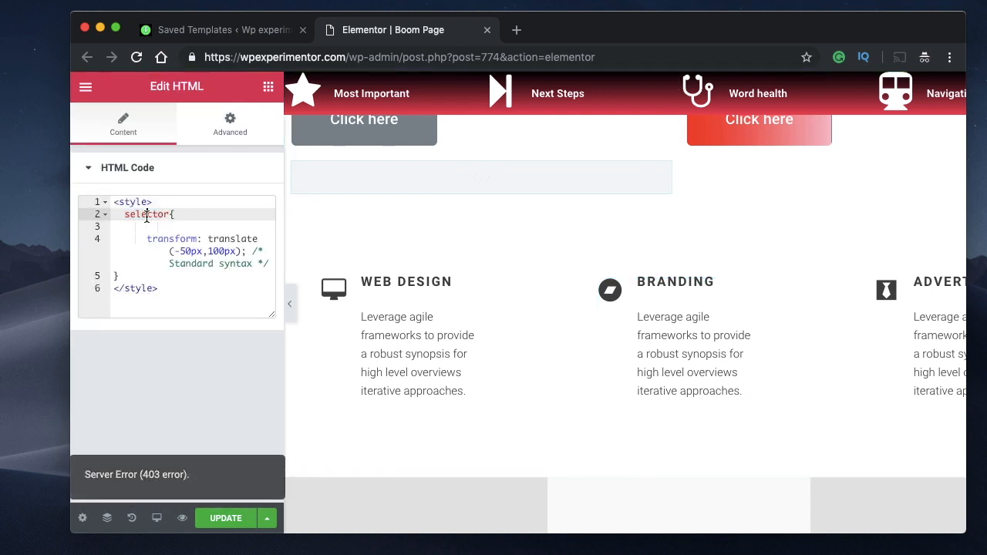
{"action": "double_click", "coordinate": [147, 216]}
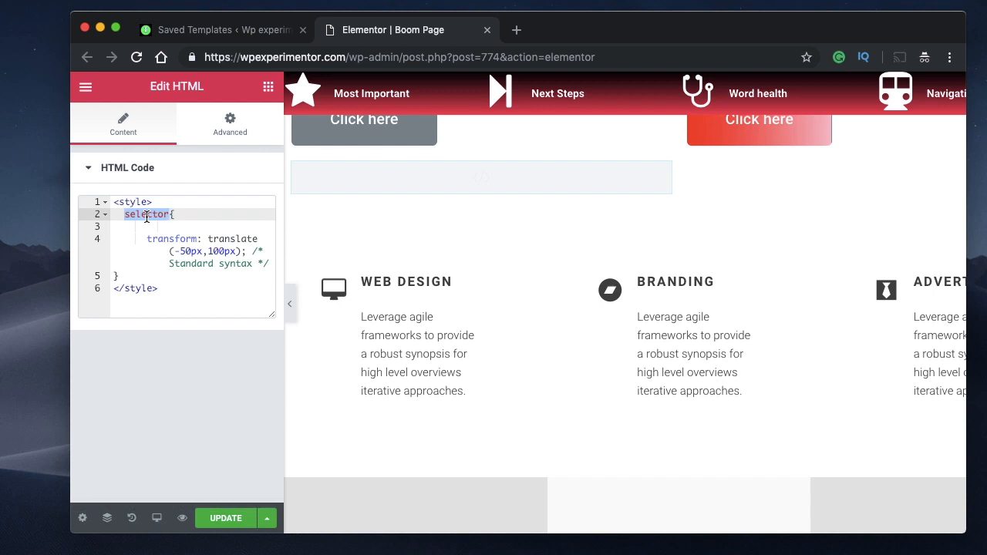
{"action": "type", "text": ".{"}
{"action": "key", "text": "ctrl+v"}
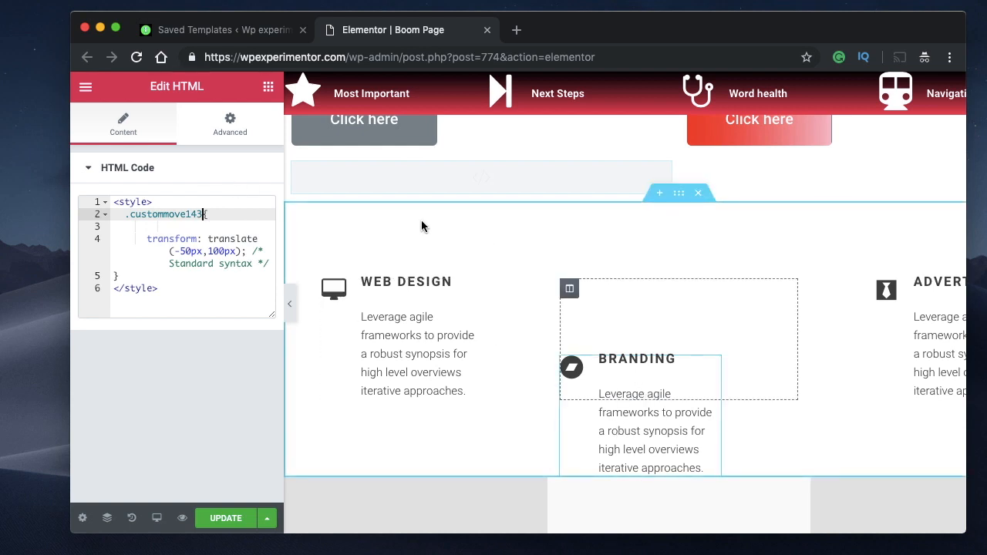
Review the HTML widget's style tags and class selector against the Branding icon box's CSS Classes setting
{"action": "double_click", "coordinate": [159, 213]}
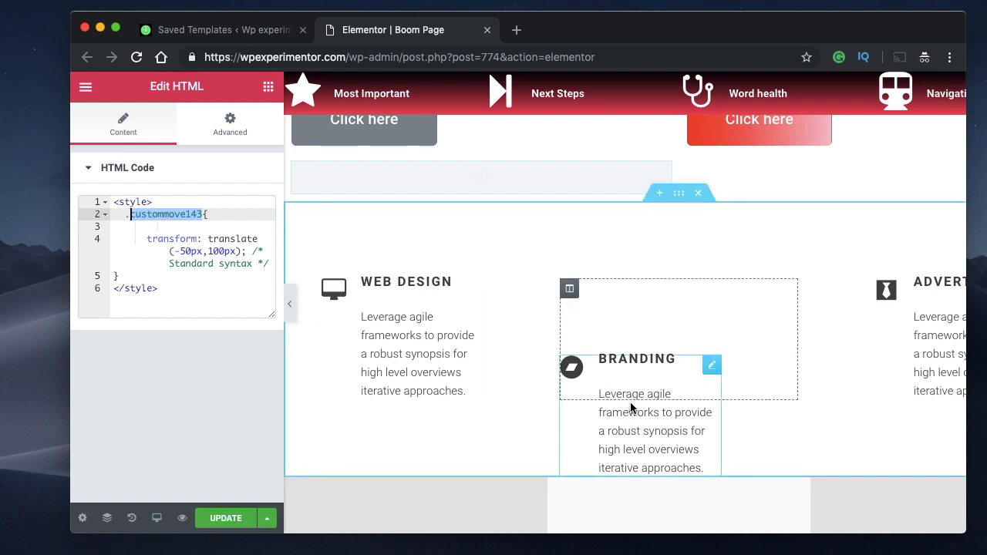
{"action": "double_click", "coordinate": [137, 202]}
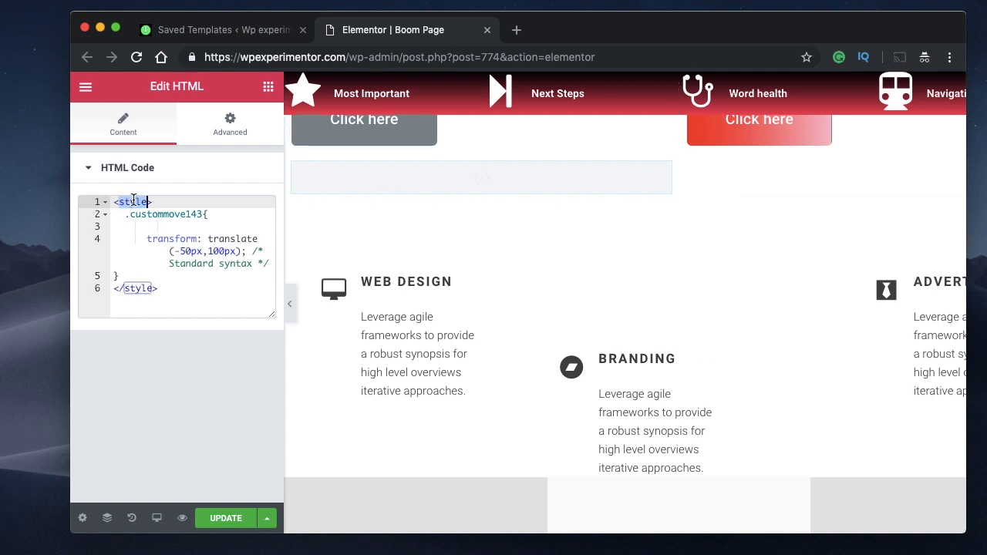
{"action": "double_click", "coordinate": [137, 289]}
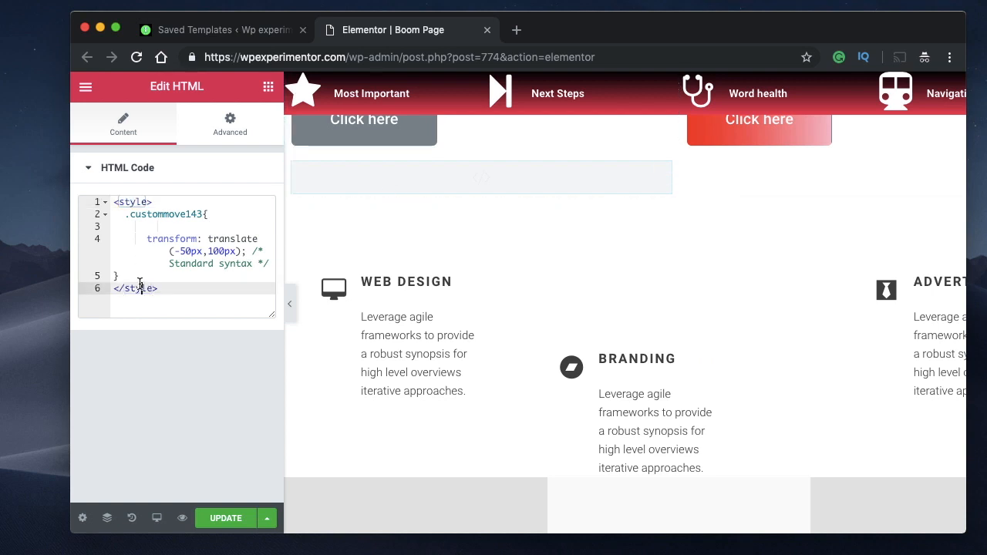
{"action": "double_click", "coordinate": [132, 203]}
{"action": "left_click", "coordinate": [118, 203]}
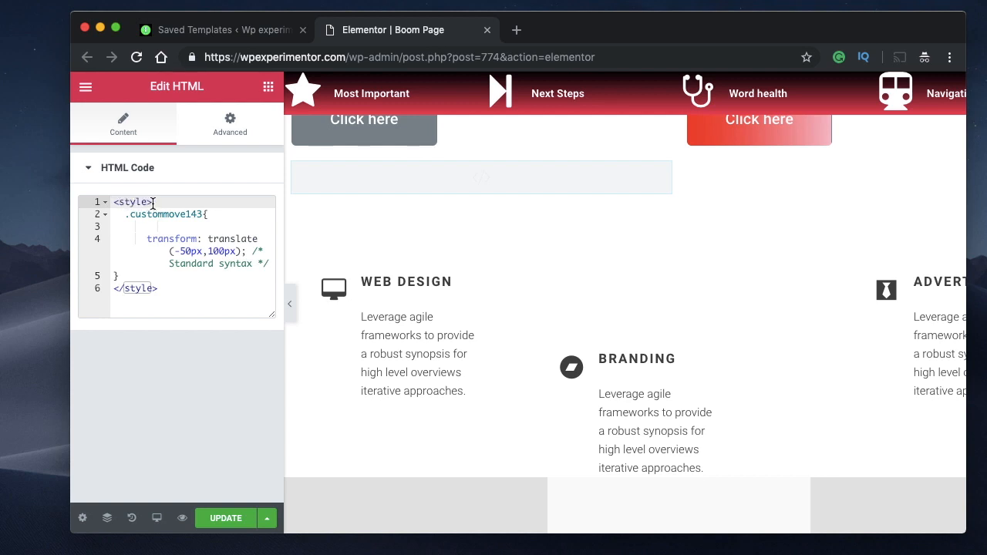
{"action": "double_click", "coordinate": [154, 214]}
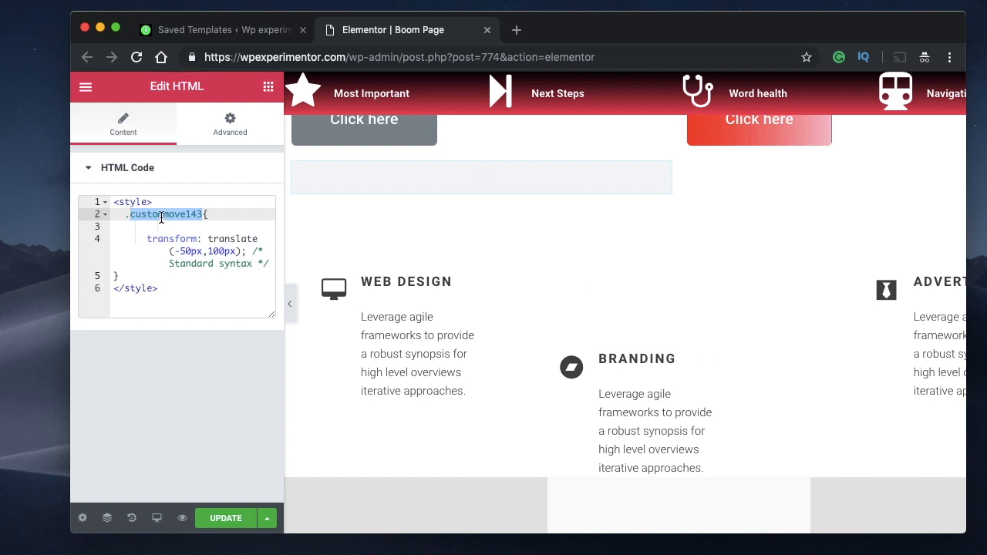
{"action": "left_click", "coordinate": [678, 408]}
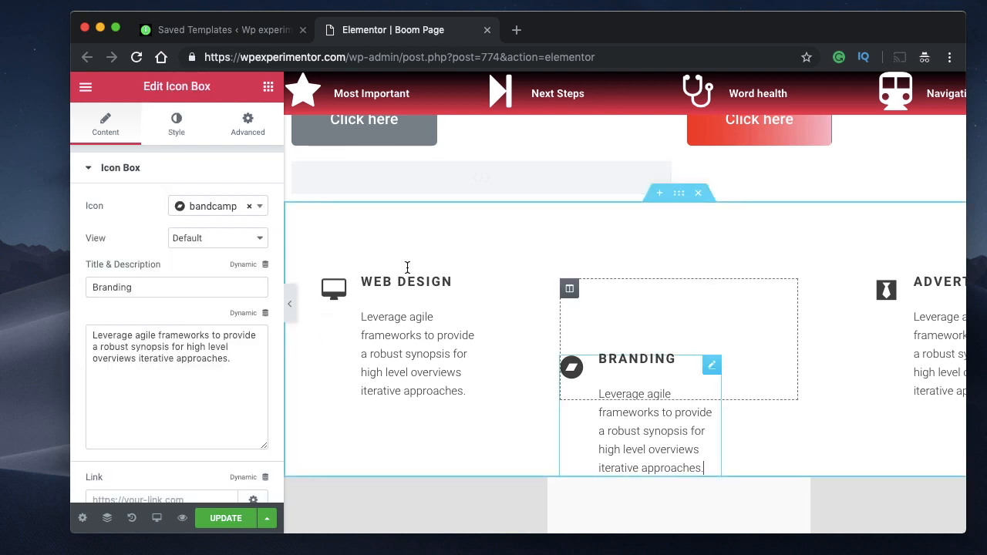
{"action": "left_click", "coordinate": [247, 124]}
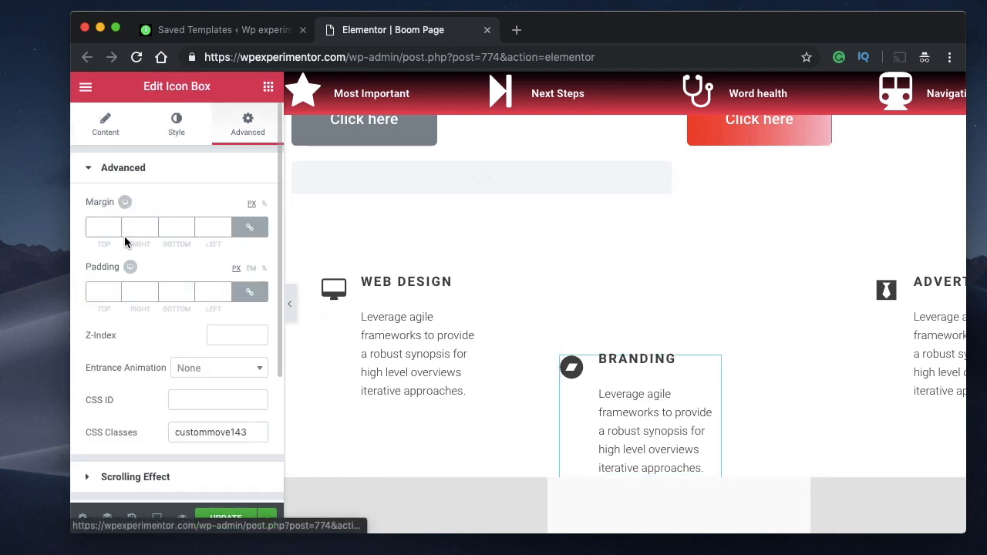
{"action": "left_click", "coordinate": [468, 189]}
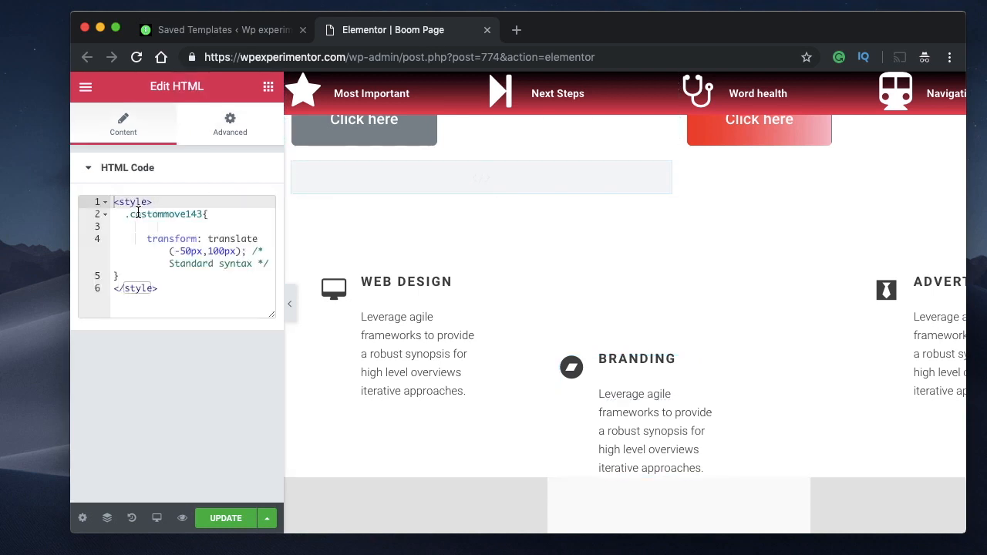